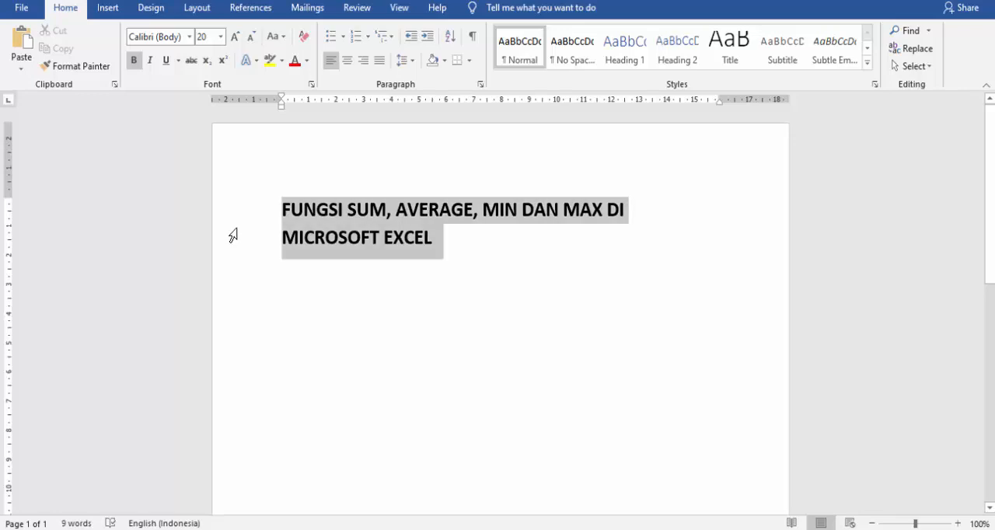
Write the line "SUM (UNTUK PENJUMLAHAN DALAM CELL YANG BANYAK)" below the document title.
left_click(308, 280)
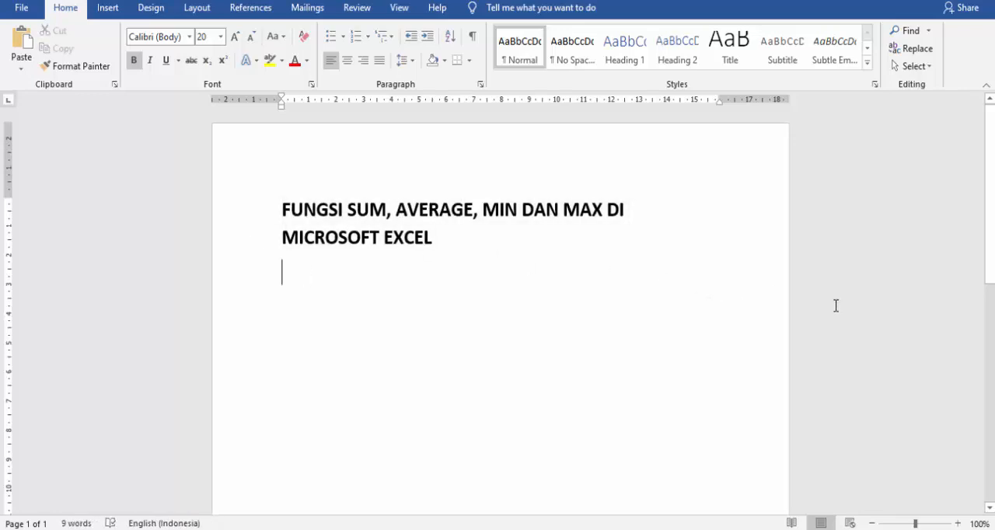
type("SUM ")
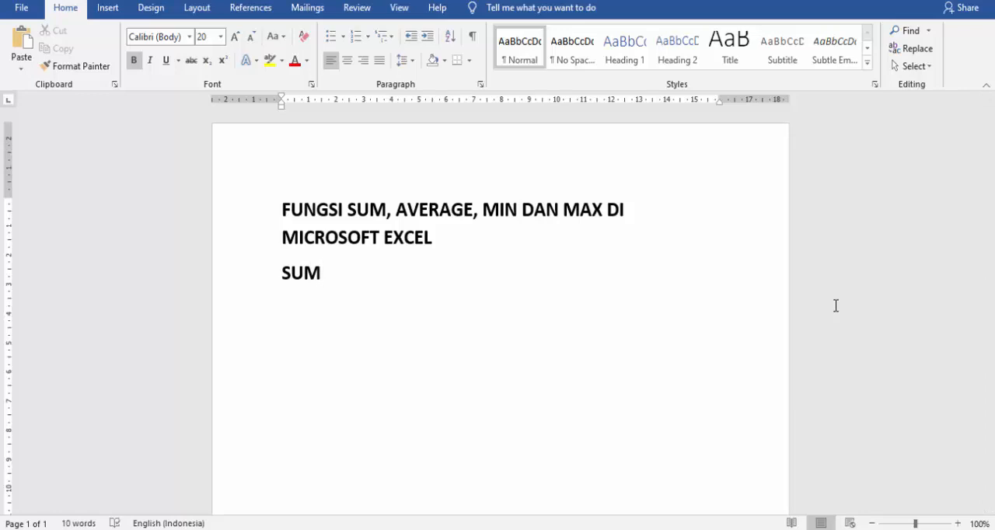
type("(UNTU")
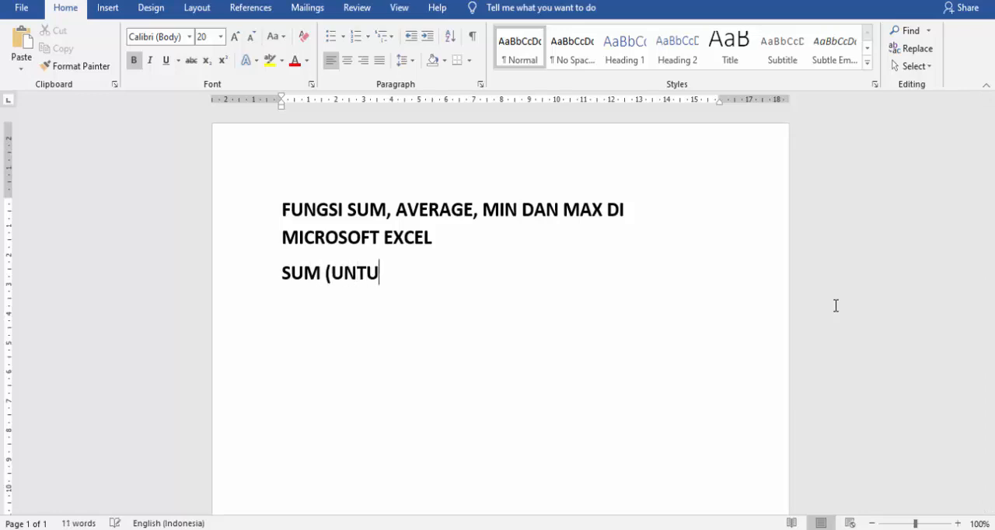
type("K PENJUMLAHAN D")
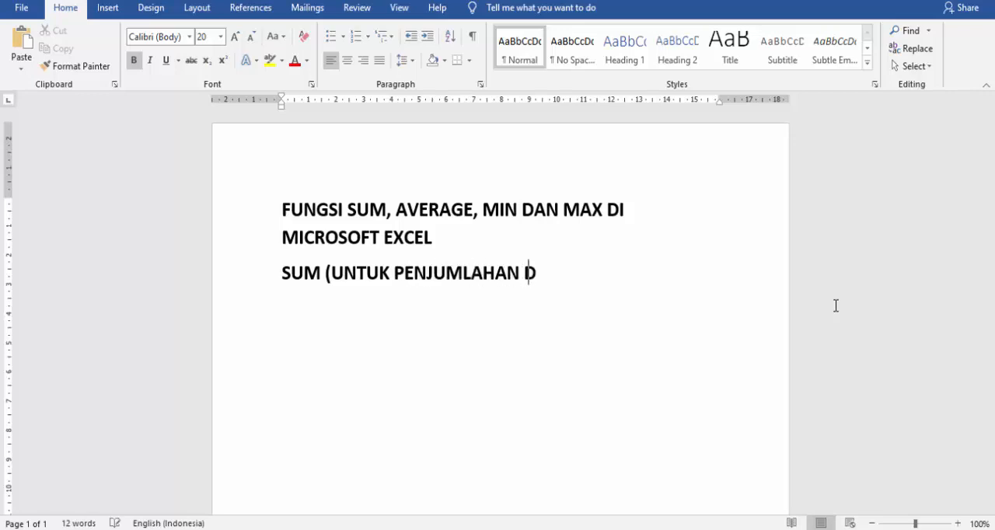
type("ALAM CE")
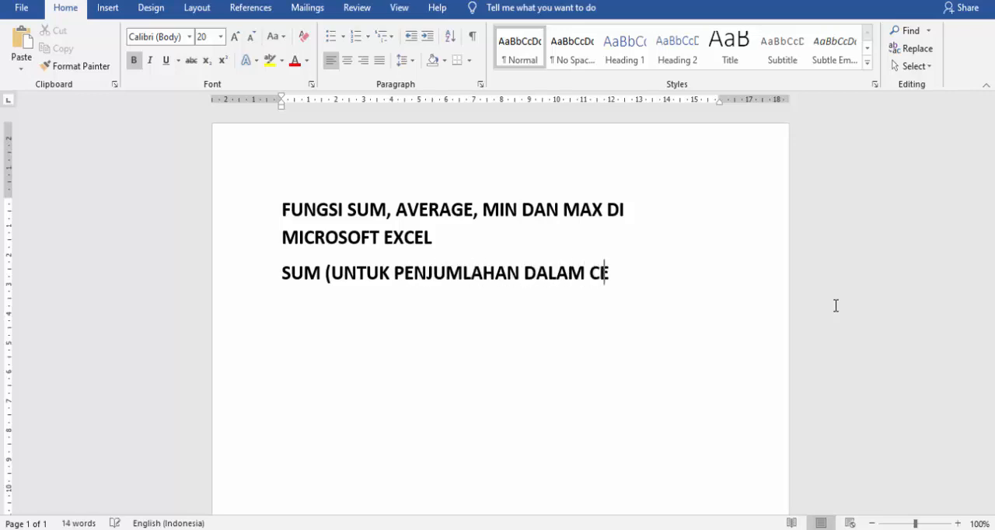
type("LL YANG BANY ")
type("K")
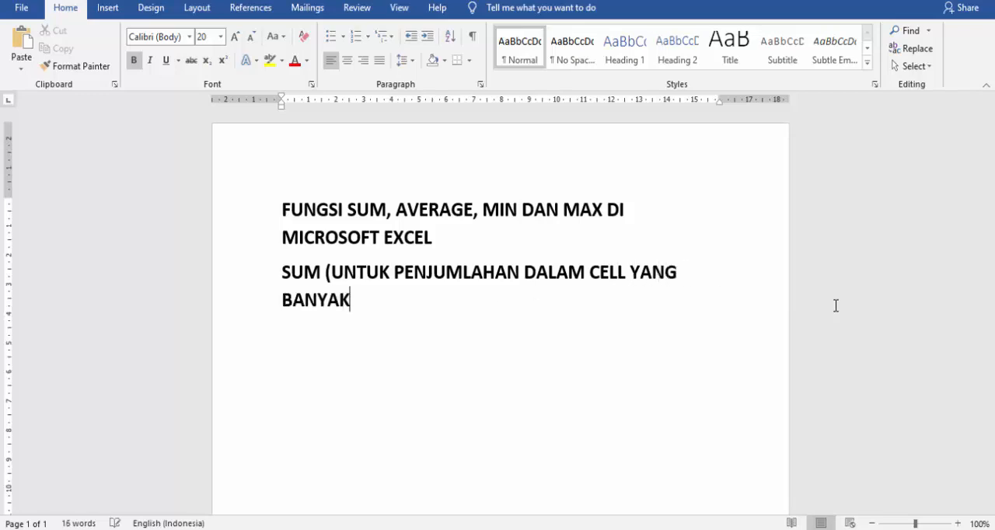
type(")")
key("Return")
Add the line "AVERAGE (UNTUK MENCARI RATA-RATA DARI PENJUMLAHAN DENGAN ANGKA YANG BANYAK JUGA)" below the SUM description.
type("AVERAGE")
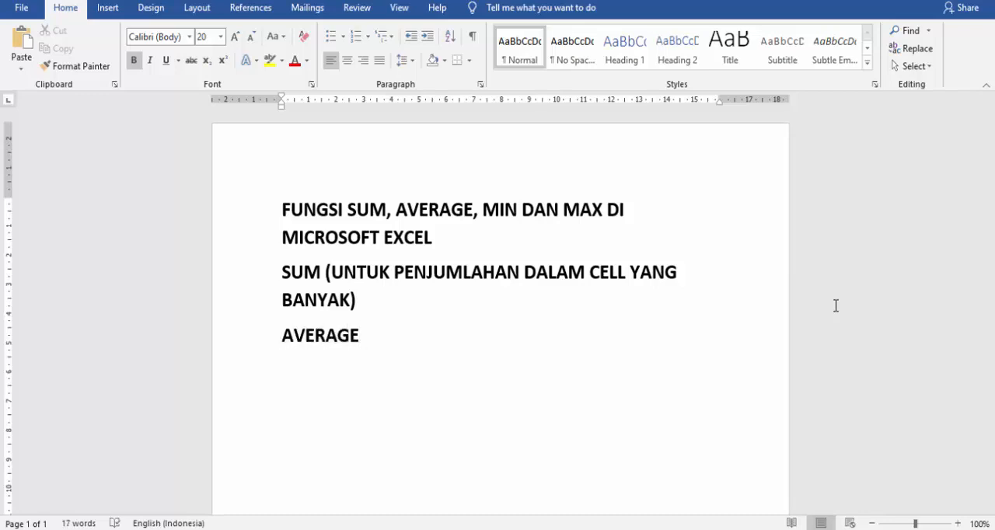
type(" (UNTUK")
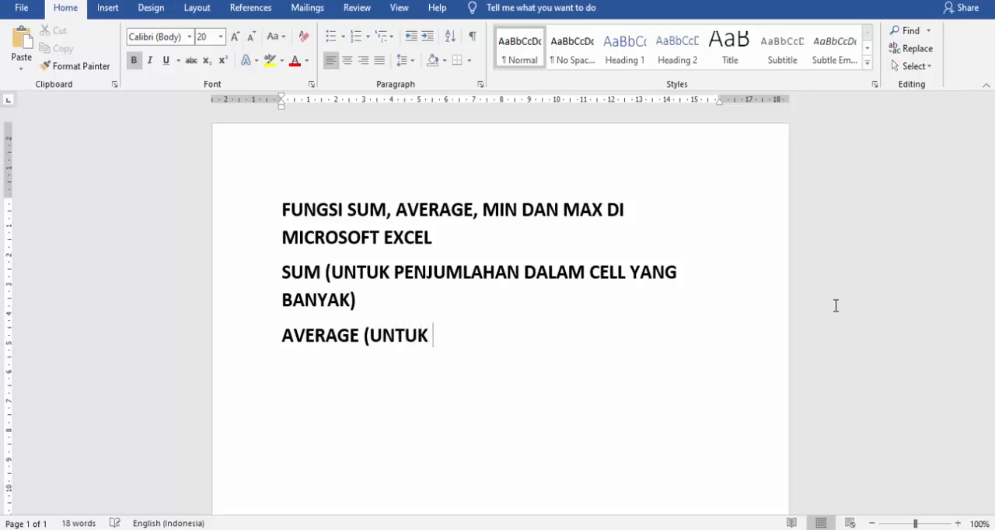
type(" MENCARI ")
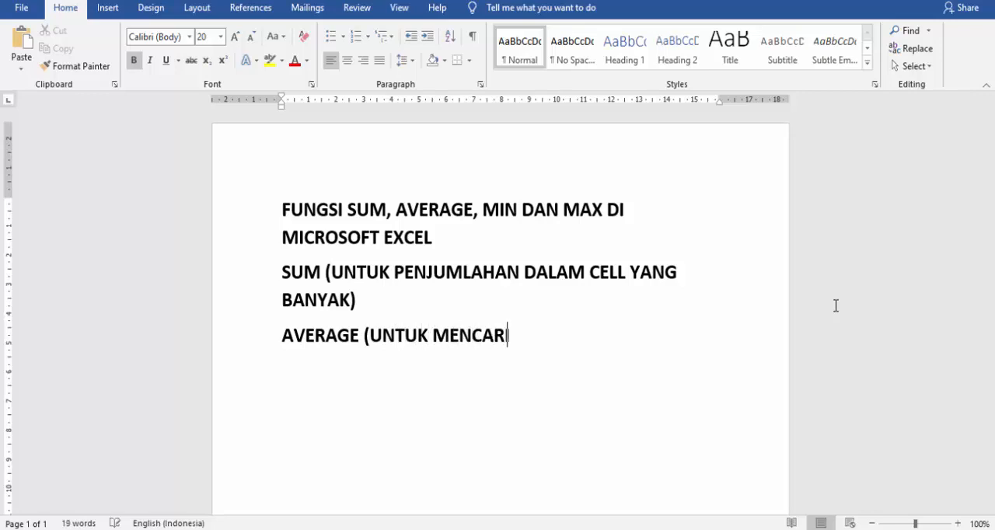
type("RATA-RATA DARI")
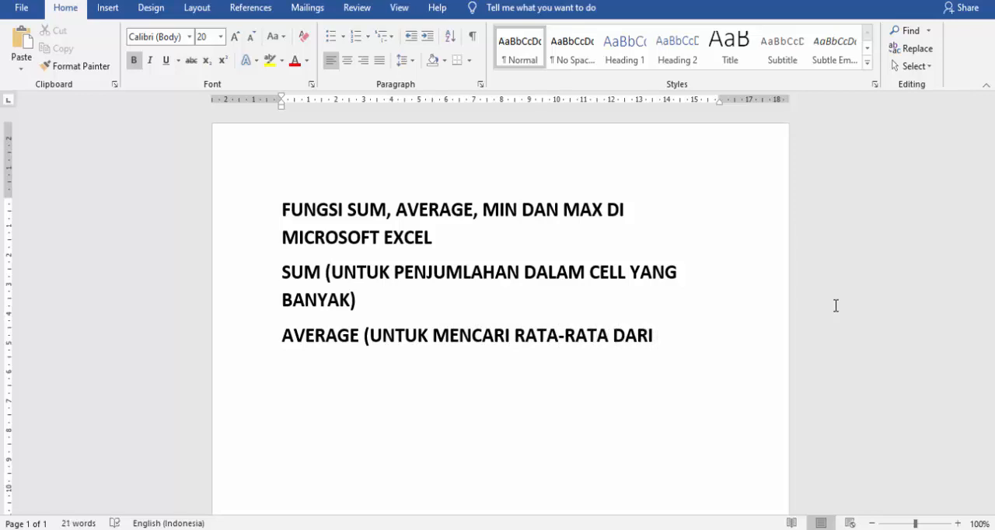
type(" PENJUMLAHAN")
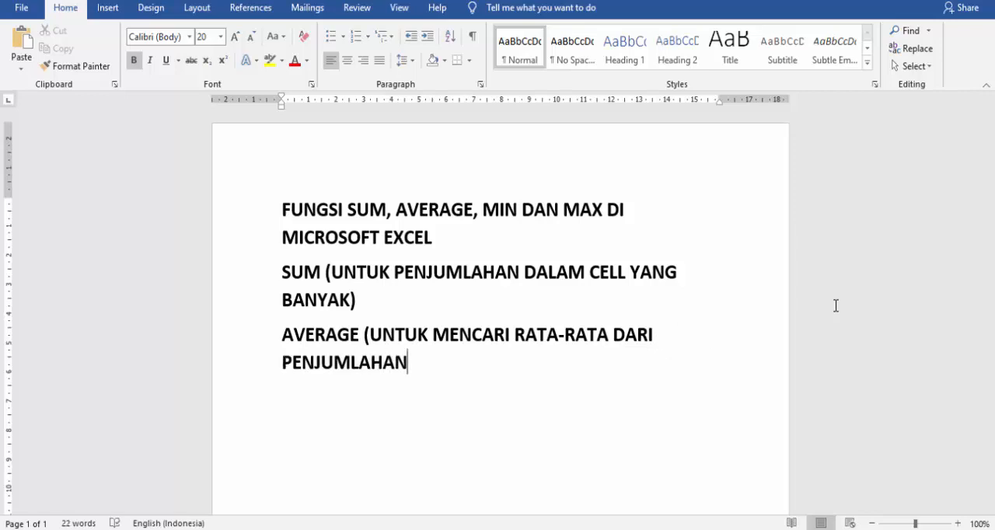
type(" DENGAN ANGKA YANG")
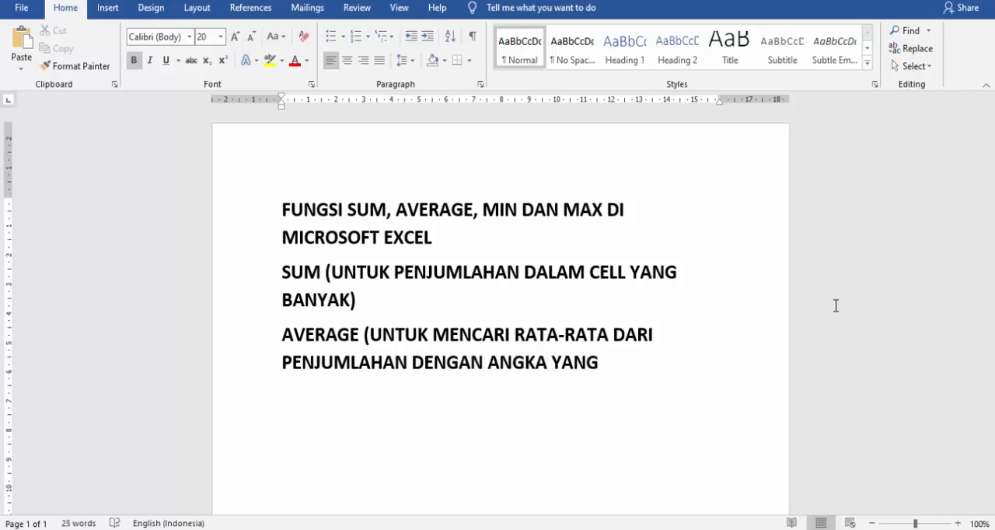
type(" BANYAK JUGA")
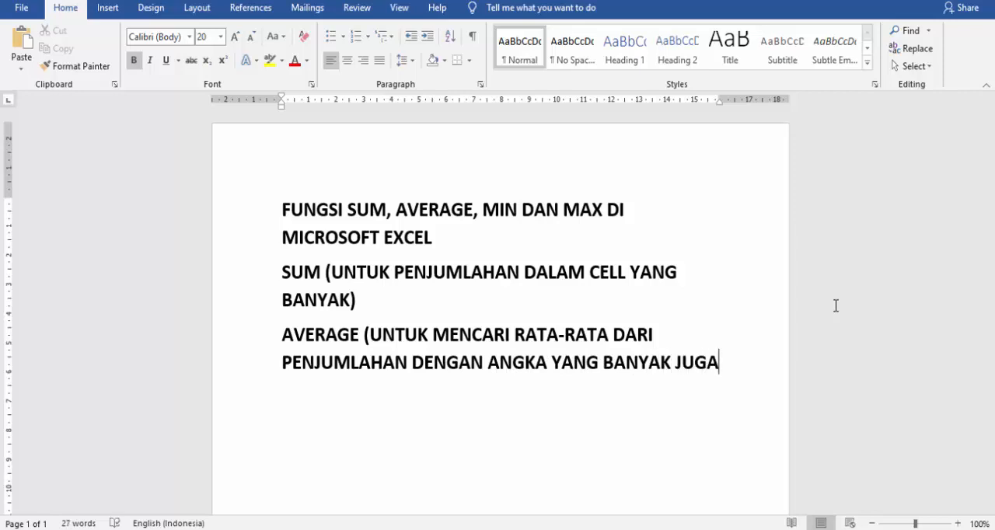
type(") ")
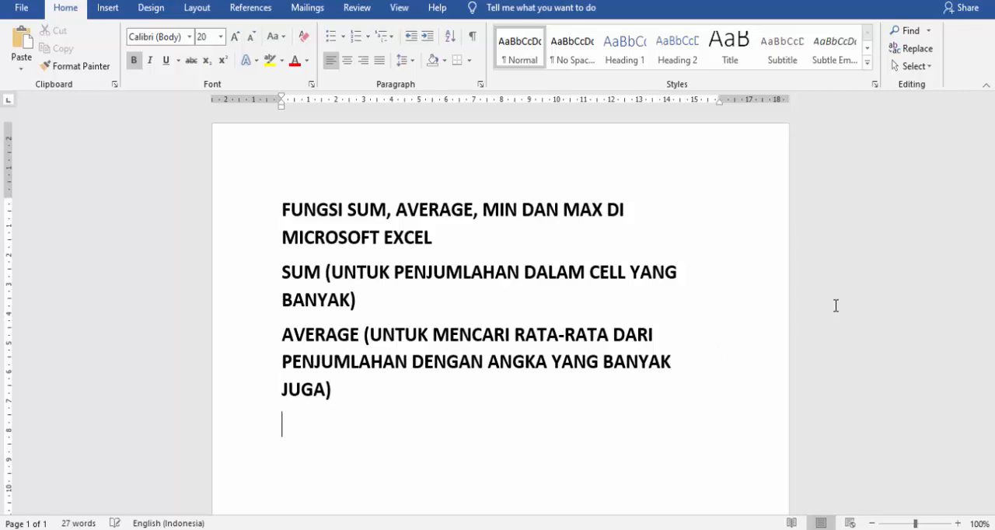
type("MIN (")
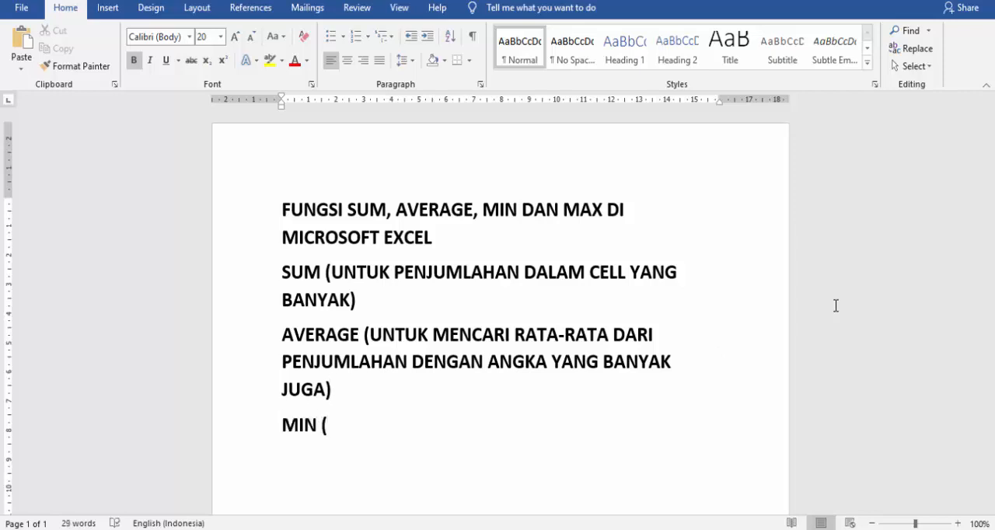
type("MENCARI NILA")
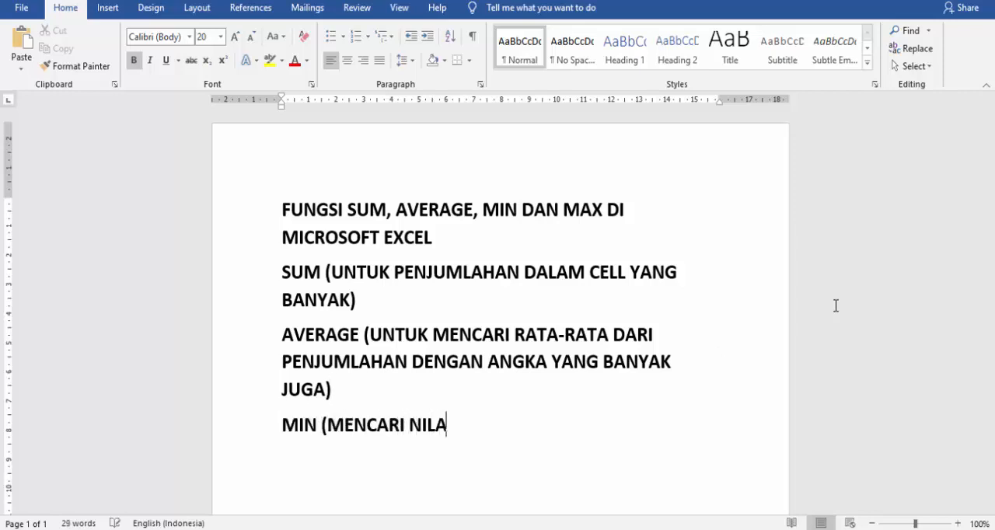
type("I ")
type("TERKE")
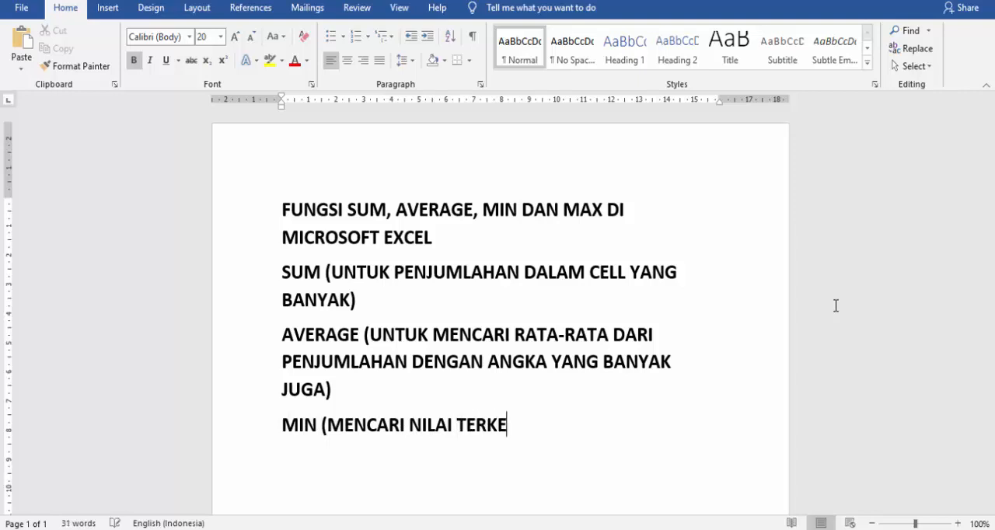
type("CIL DAR")
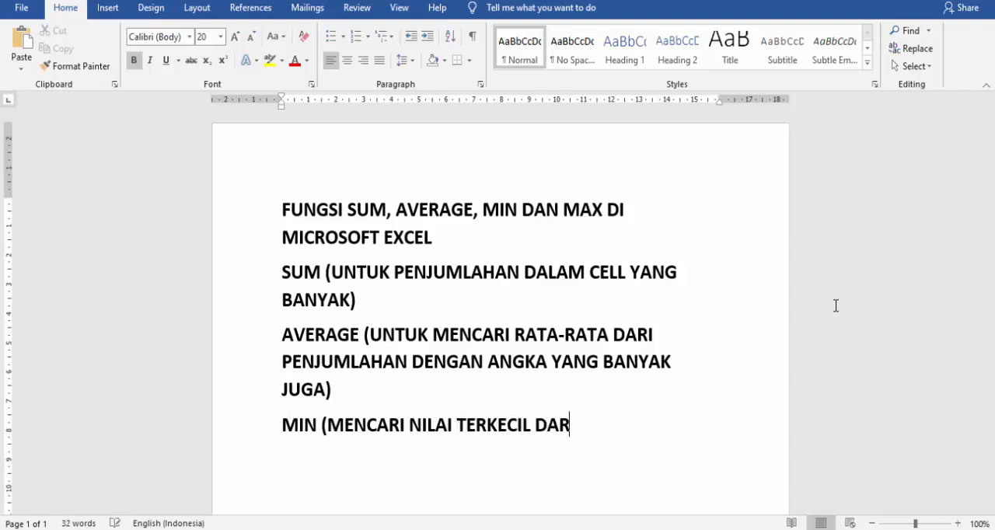
type("I SUATU")
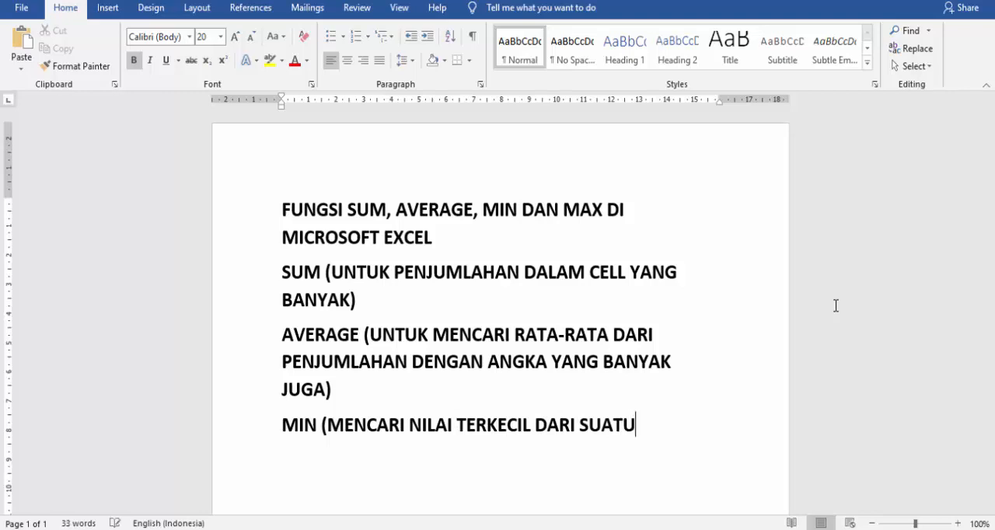
type(" RECORD")
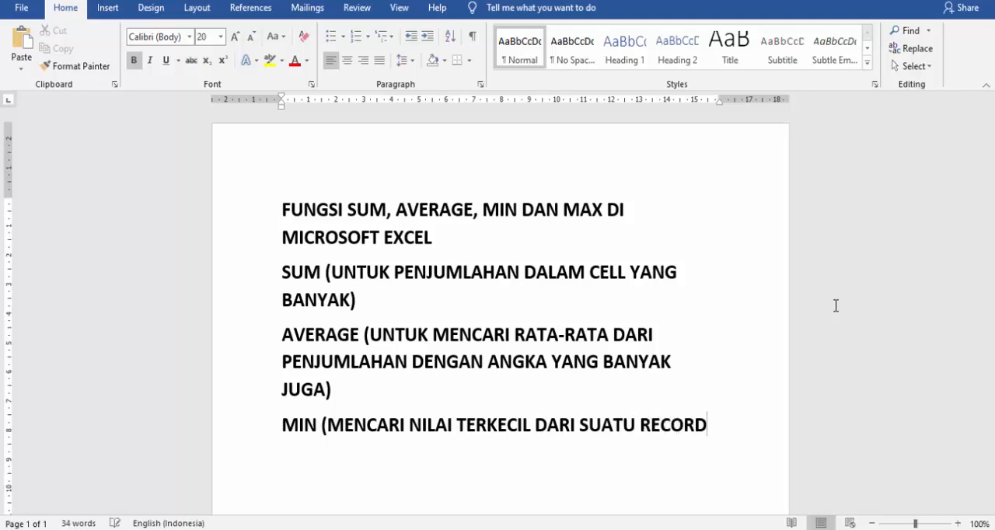
type(") ")
type("MAX")
type(" (")
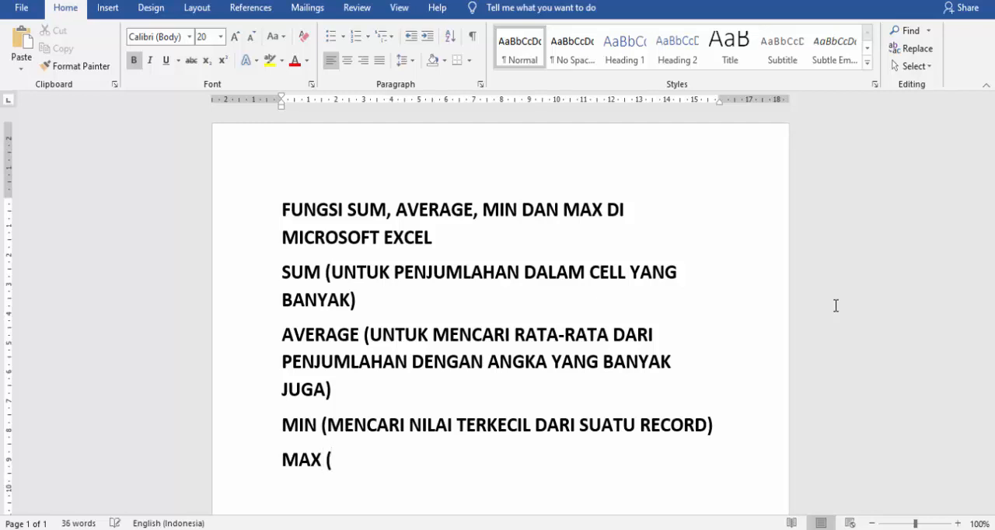
type("MENCARI")
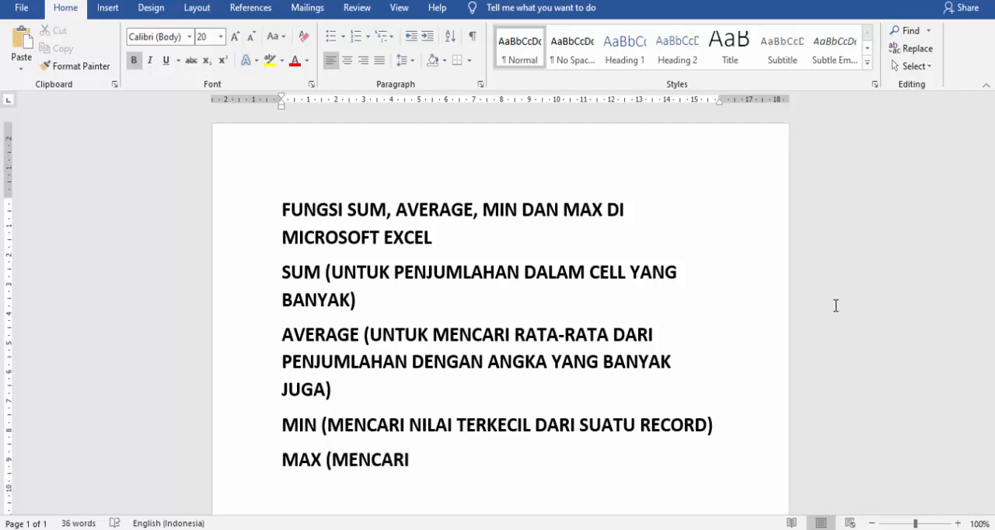
type(" NILAI")
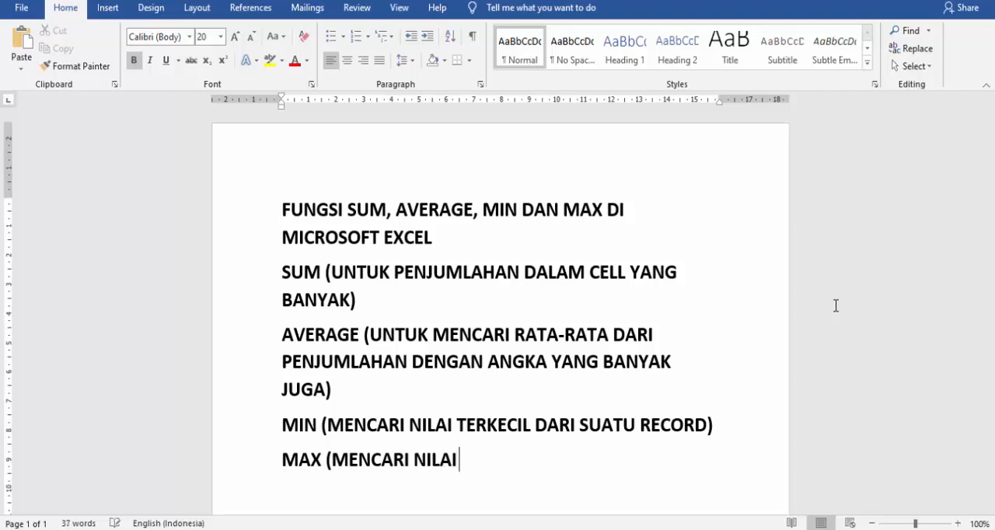
type(" TERBESAR ")
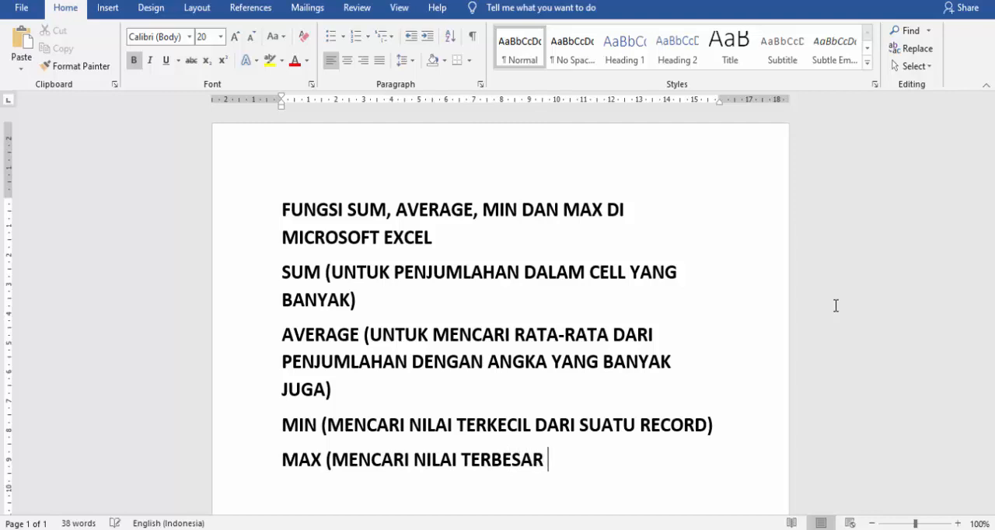
type("DARI S")
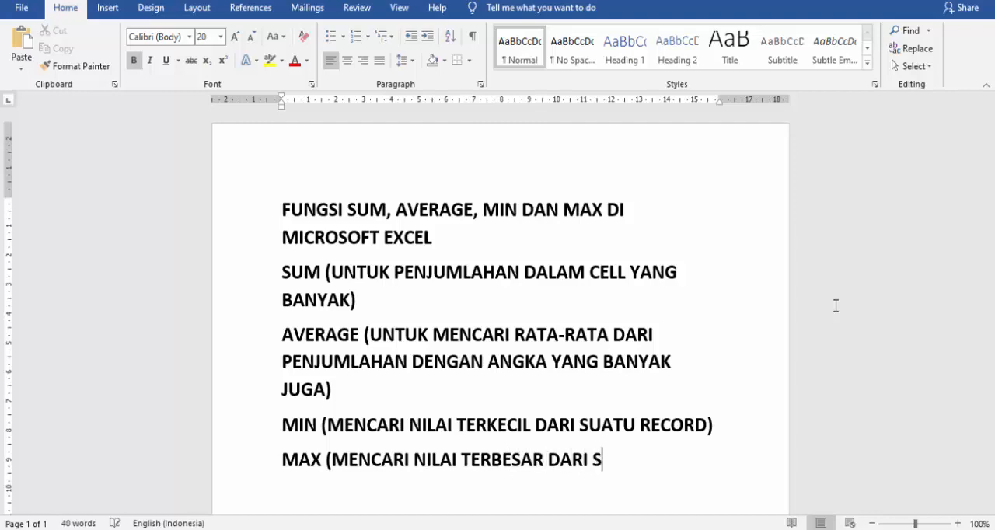
type("UATU RECO")
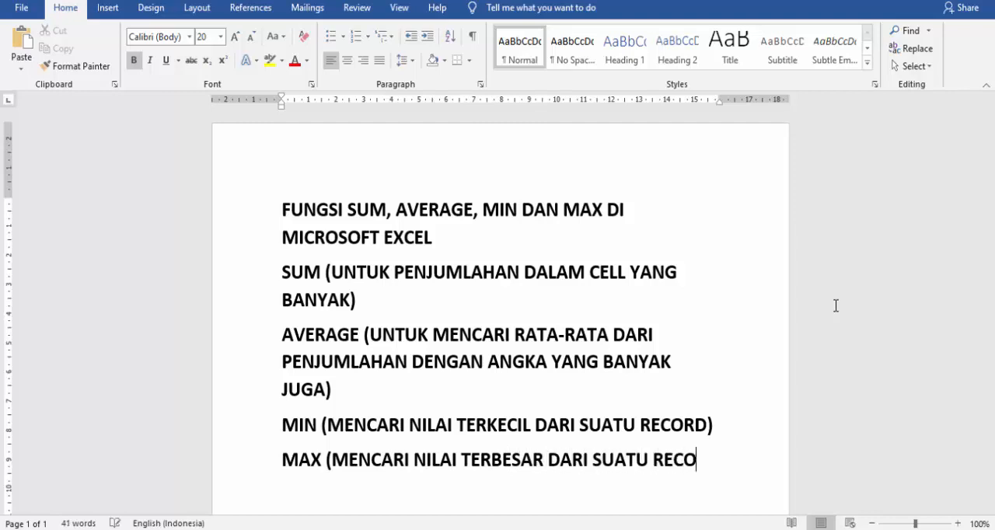
type("RD)")
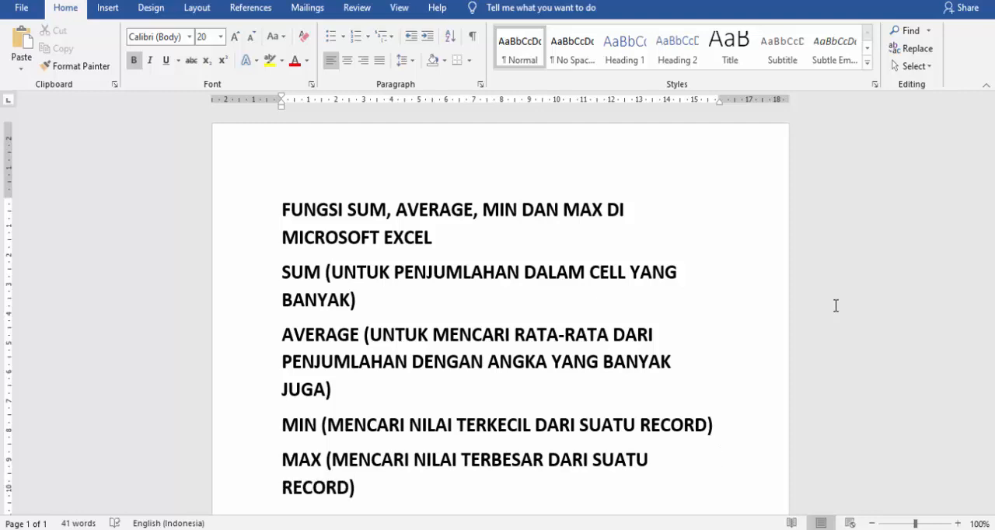
Add the line "MAX (MENCARI NILAI TERBESAR DARI SUATU RECORD)" below the MIN description.
key("Return")
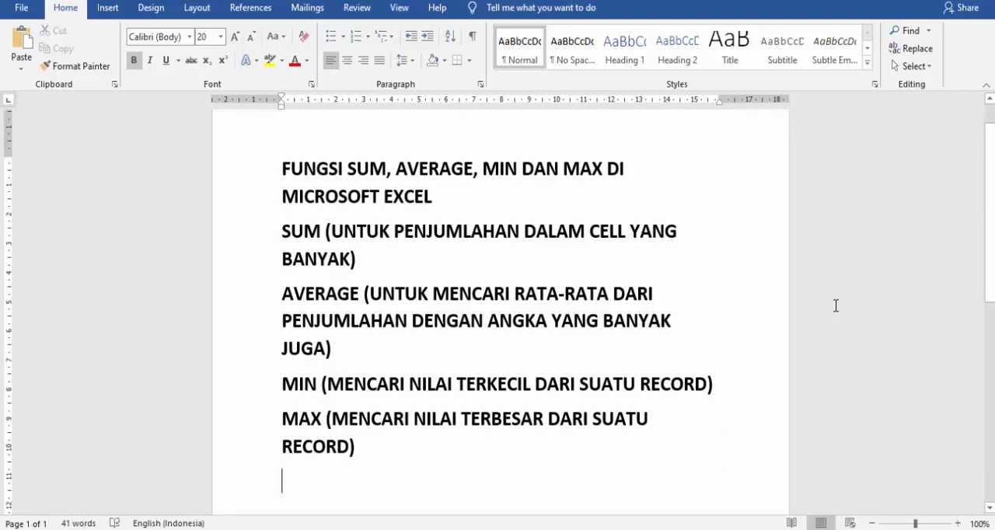
Leave an empty line after the MAX description and start a short summary list with "SUM (PENJUMLAHAN)".
key("Return")
type("SUM ")
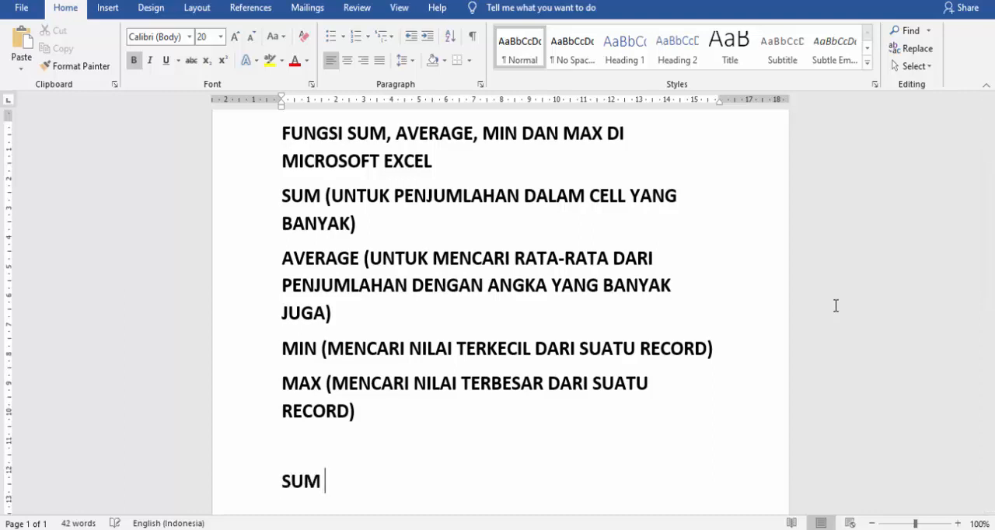
type("(PENJUMLAHAN")
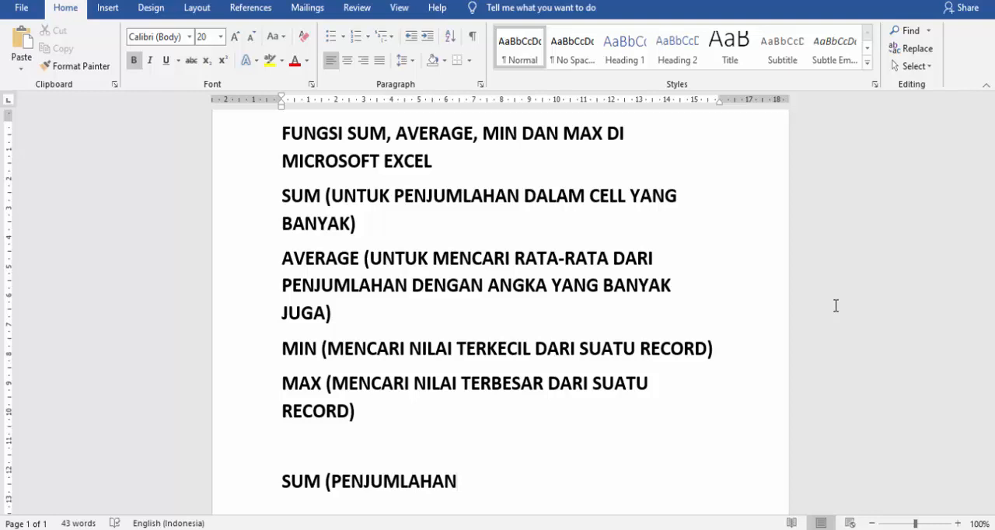
type(")")
key("Return")
Add "AVERAGE (RATA-RATA)" as the second line of the short summary list.
type("AV")
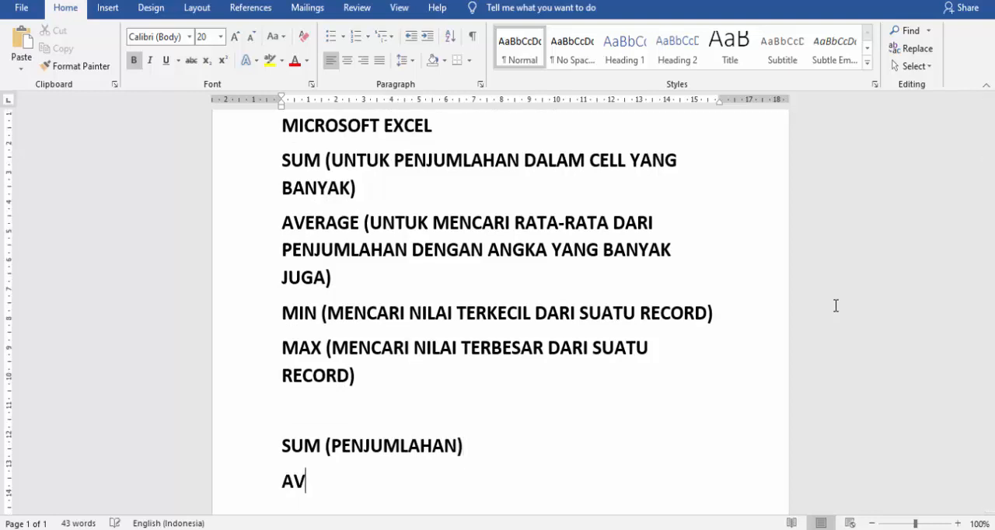
type("ERAGE ")
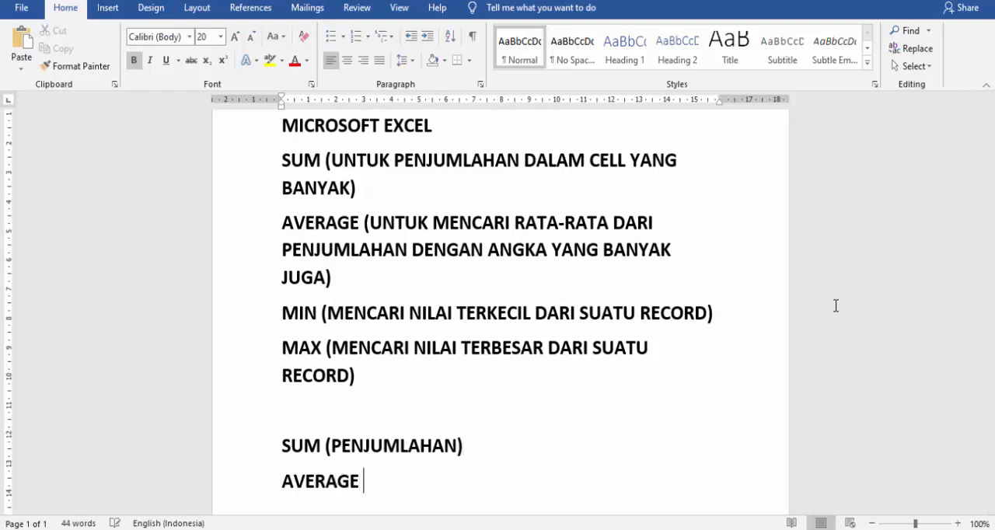
type("(RATA")
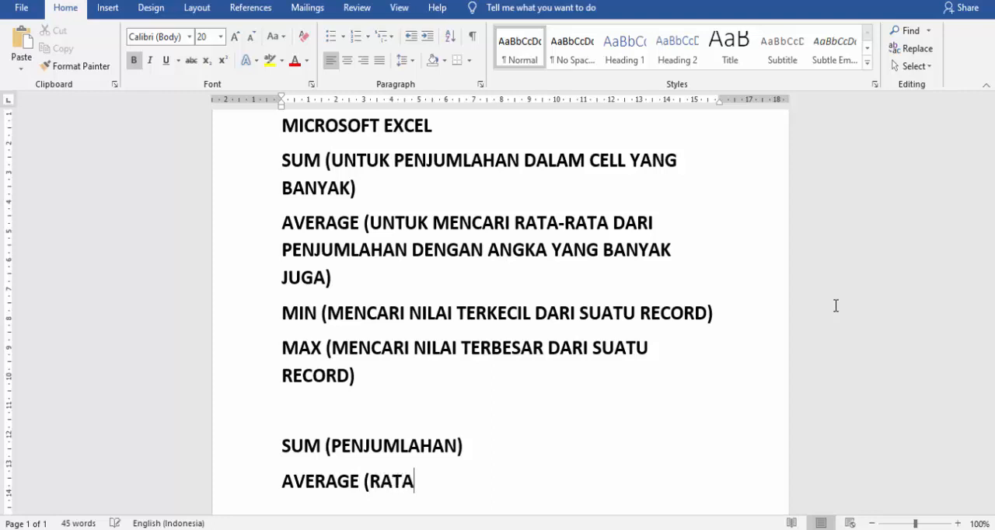
type("-RATA)")
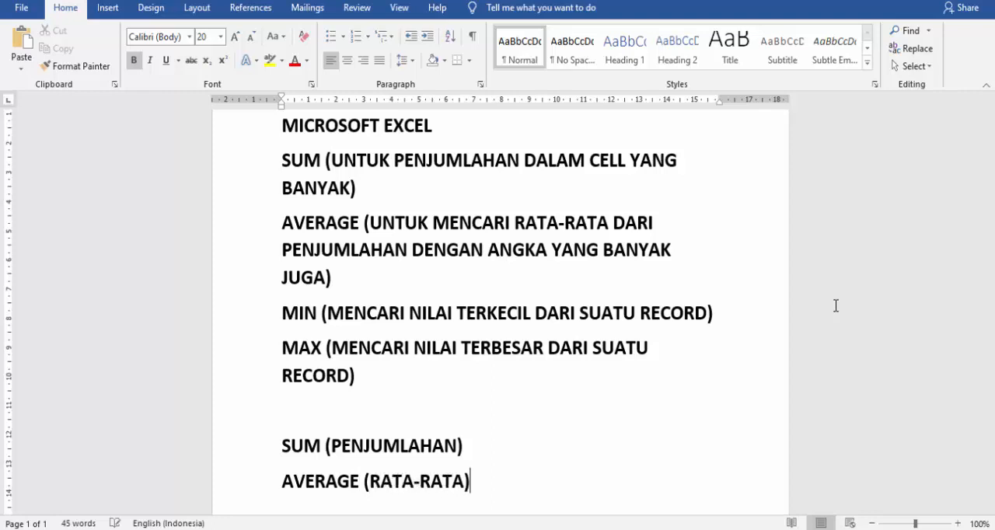
Add "MIN (NILAI TERKECIL)" as the third line of the short summary list.
key("Return")
type("MIN (")
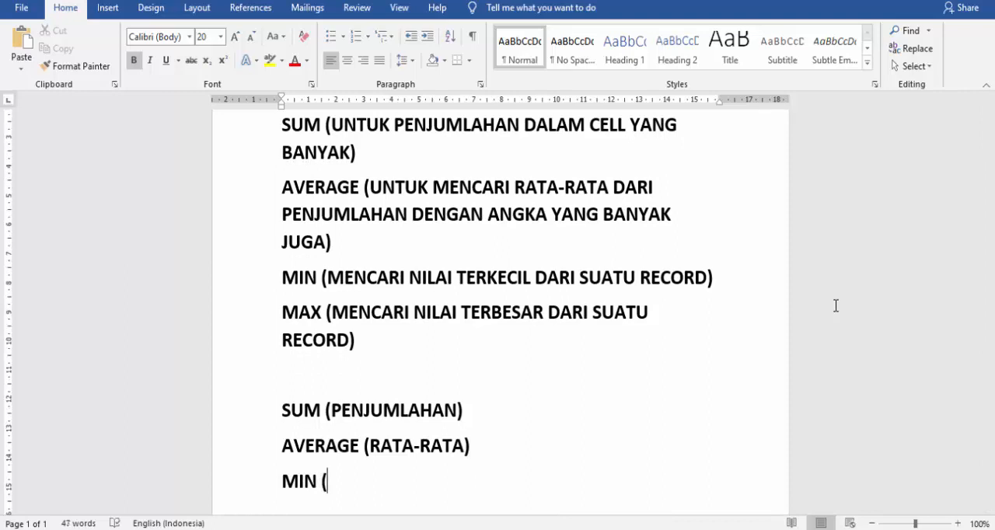
type("NILAITERK")
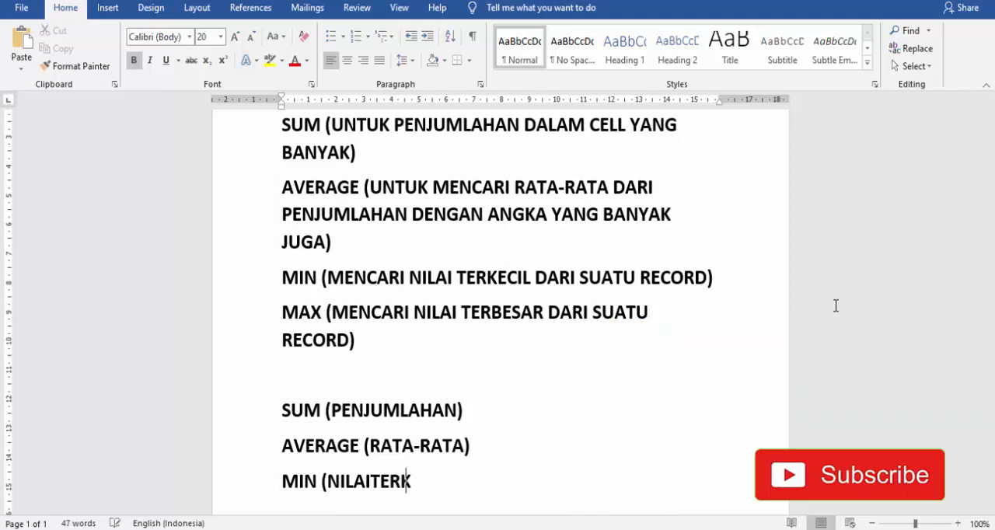
type("ECIL)")
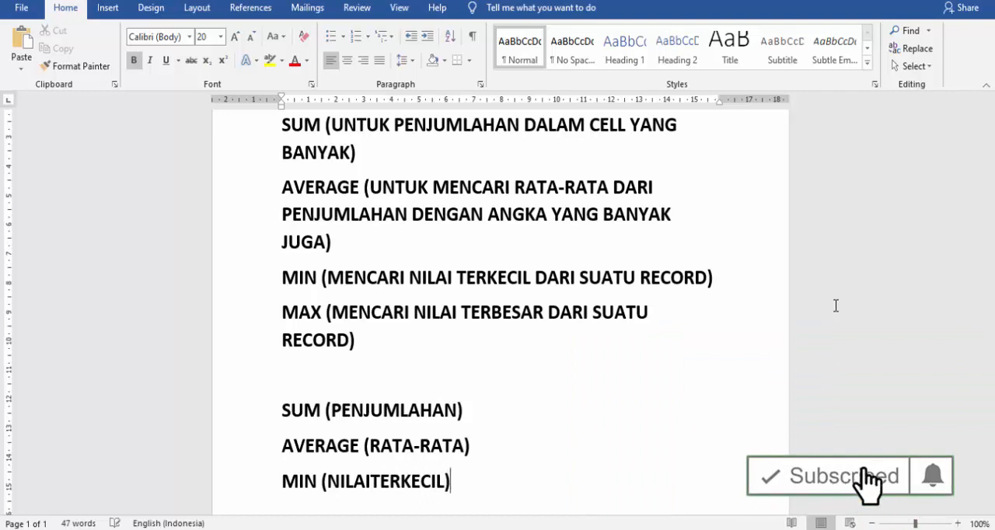
key("Left")
key("Left")
key("Left")
key("Left")
key("Left")
key("Left")
key("Left")
key("Left")
key("Left")
key("Left")
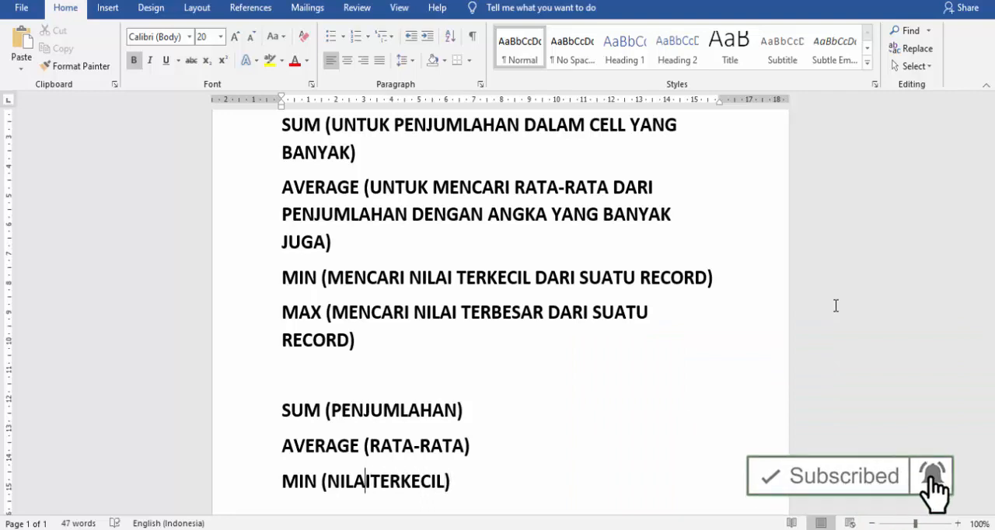
key("Right")
key("Right")
key("Right")
key("Right")
key("Right")
key("Right")
key("Right")
key("Right")
key("Right")
key("Right")
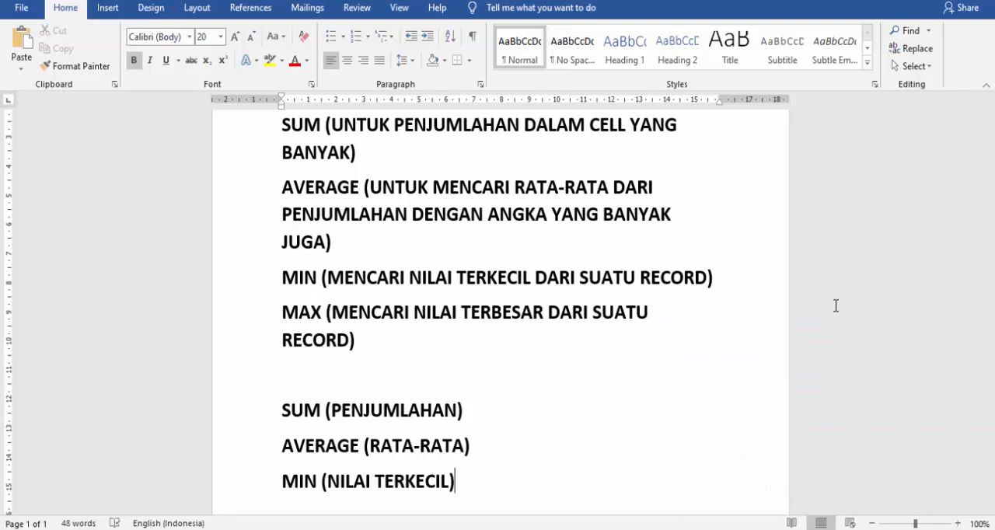
Add "MAX (NILAI TERBESAR)" as the fourth line of the short summary list.
key("Return")
type("MAX")
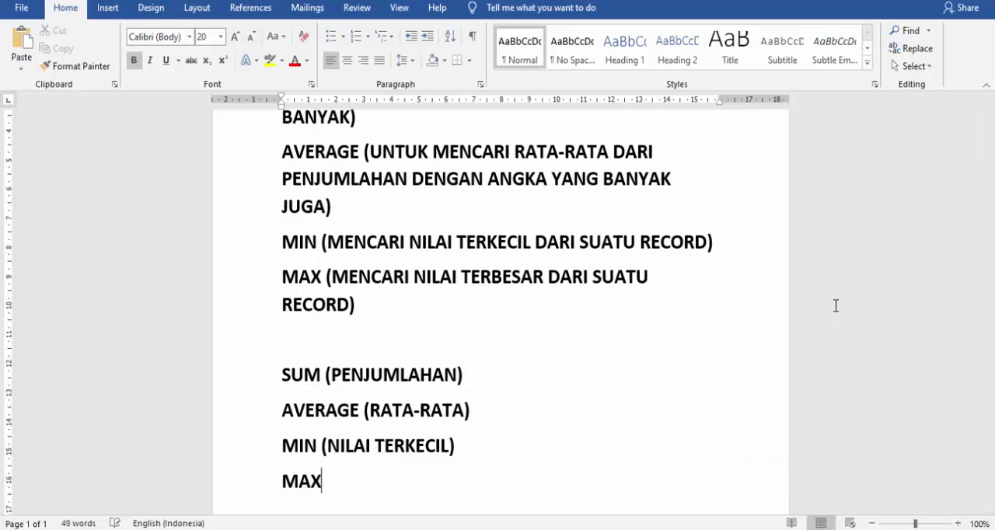
type(" (NILA")
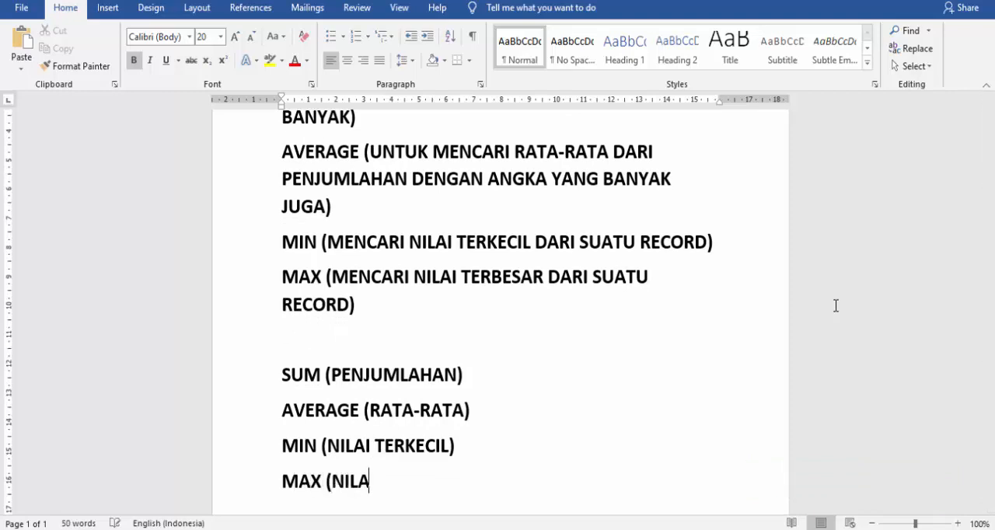
type("I TERBES")
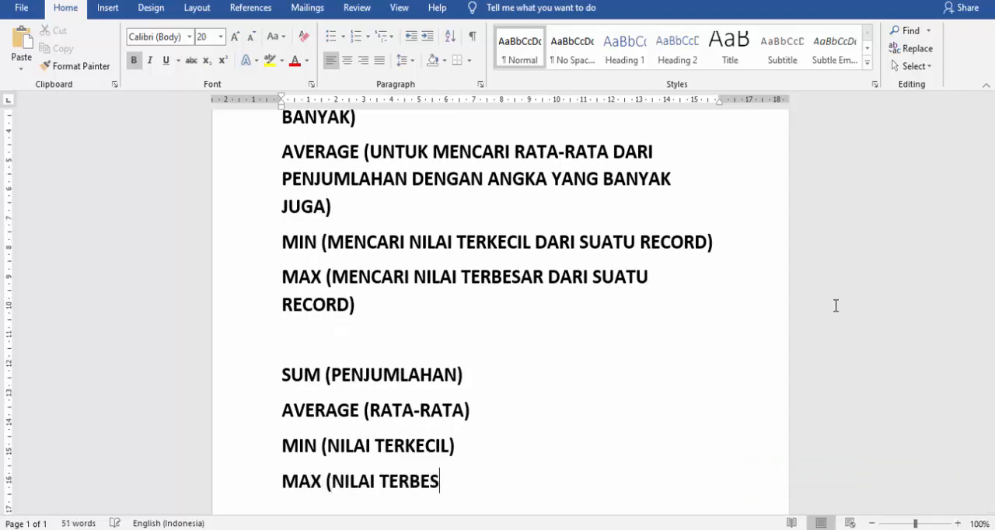
type("AR)")
Leave an empty line after the summary list and add the question "BAGAIMANA PENGAPLIKASIANNYA??".
key("Return")
key("Return")
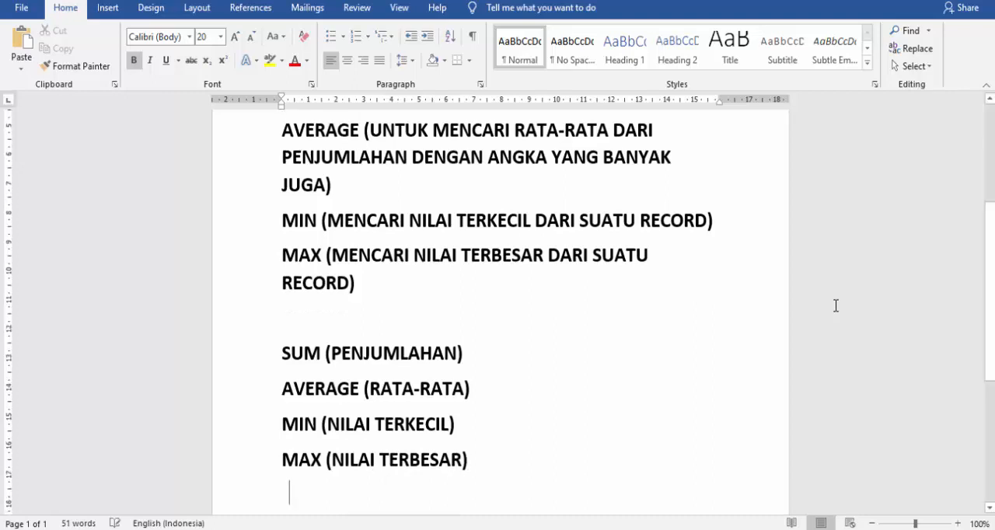
type("BAGAIM")
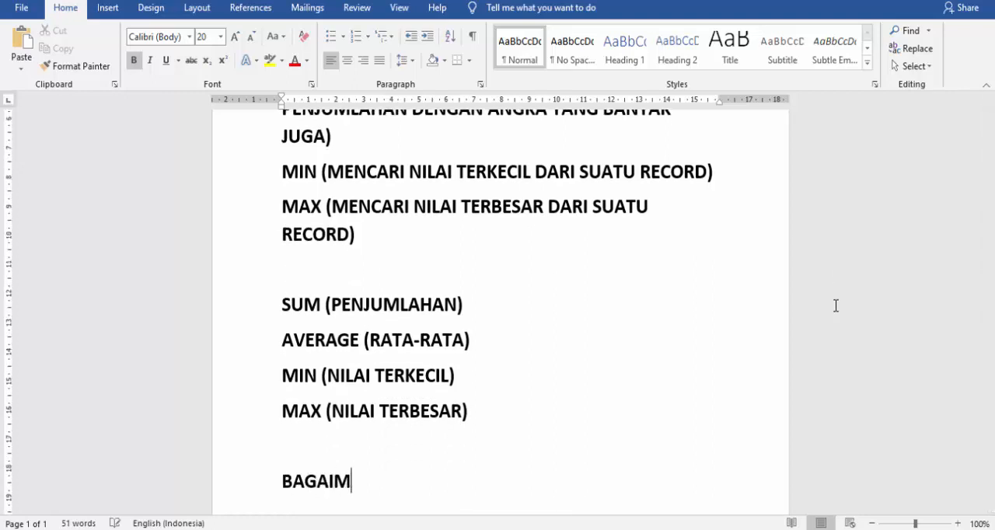
type("ANA PENGAPLI")
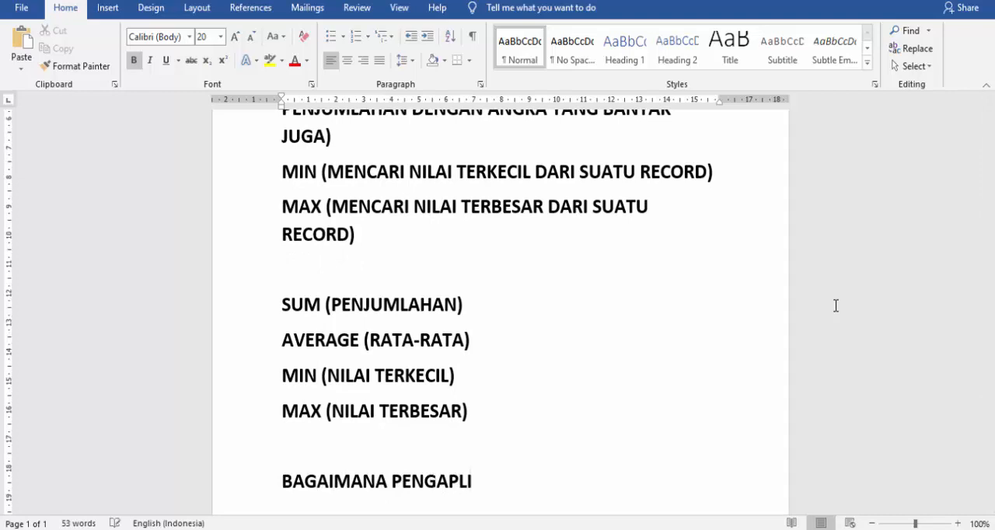
type("KASIANNYA??")
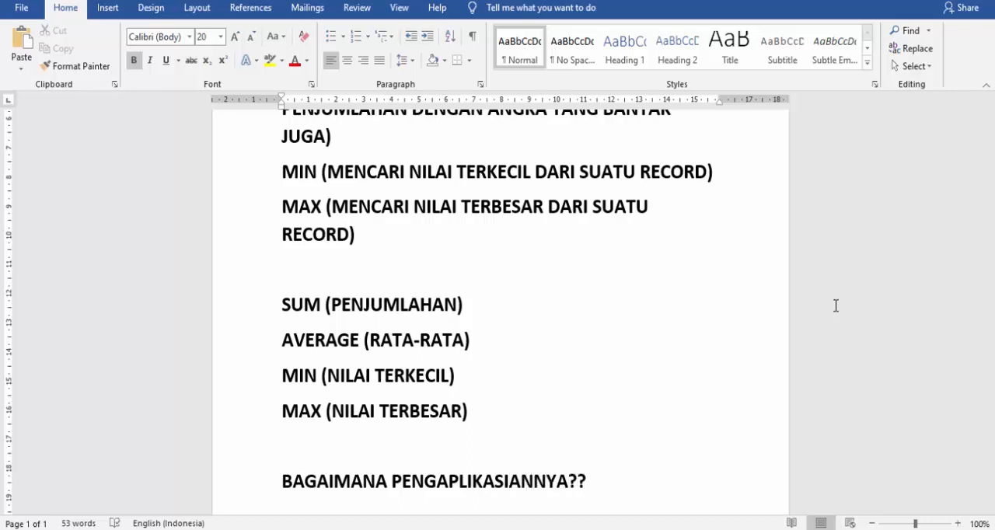
Add the line "MARI KITA COBA DI MICROSOFT EXCEL" below the question.
key("Return")
type("MARI ")
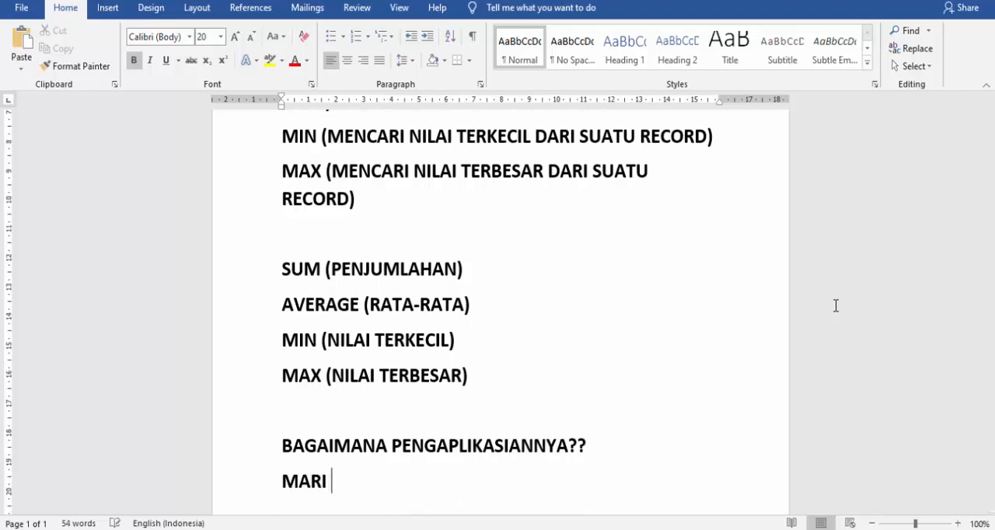
type("KITA COB")
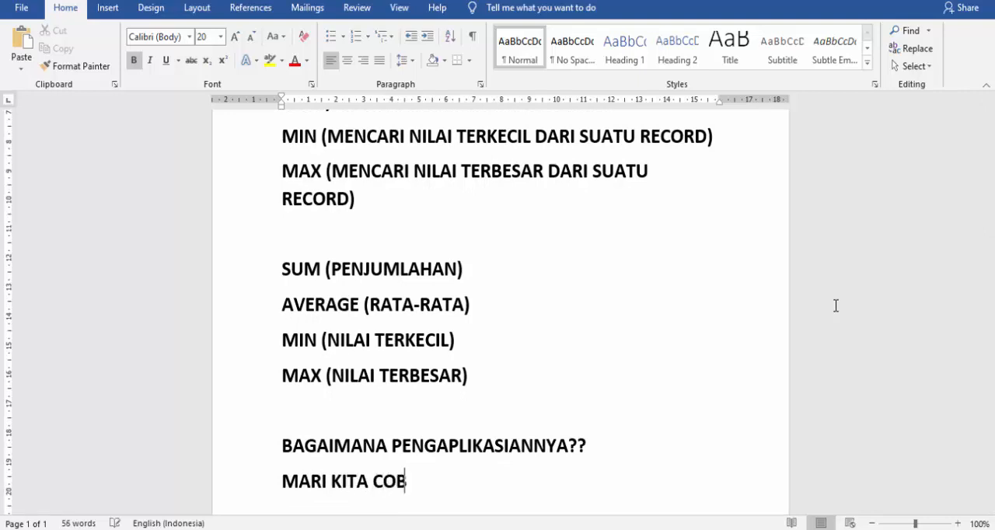
type("A DI MICROOF")
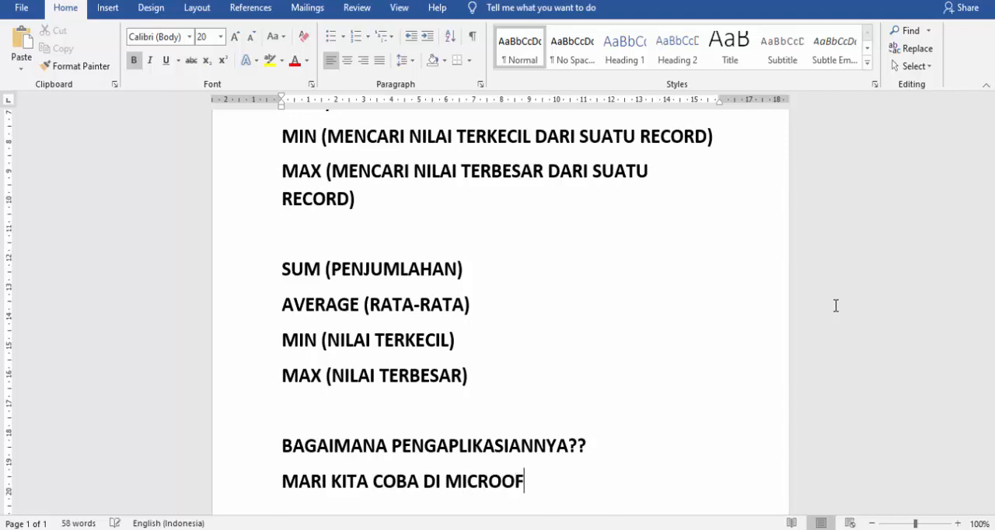
type("T")
key("BackSpace")
key("BackSpace")
key("BackSpace")
type("SOFT EX")
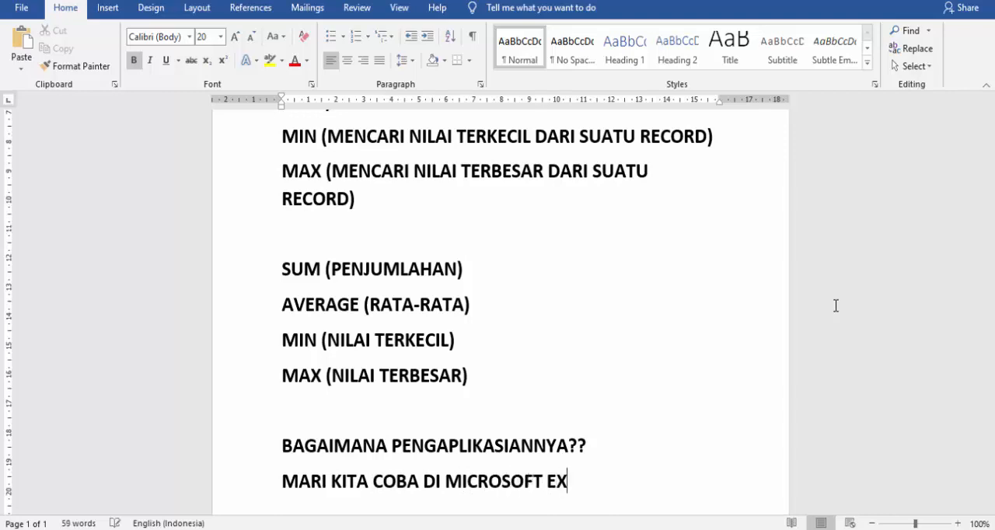
type("CEL")
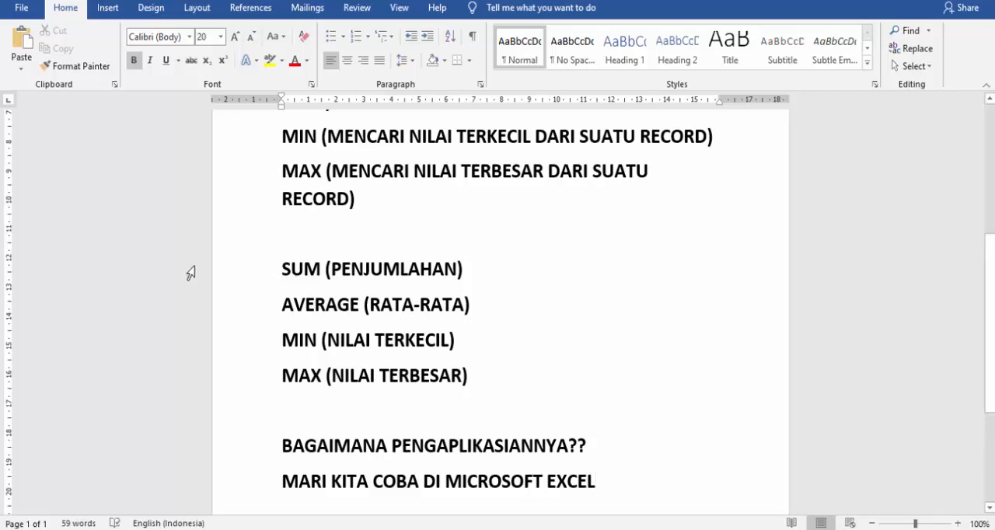
Colour the four lines of the short summary list, from SUM to MAX, red.
left_click_drag(191, 272, 191, 384)
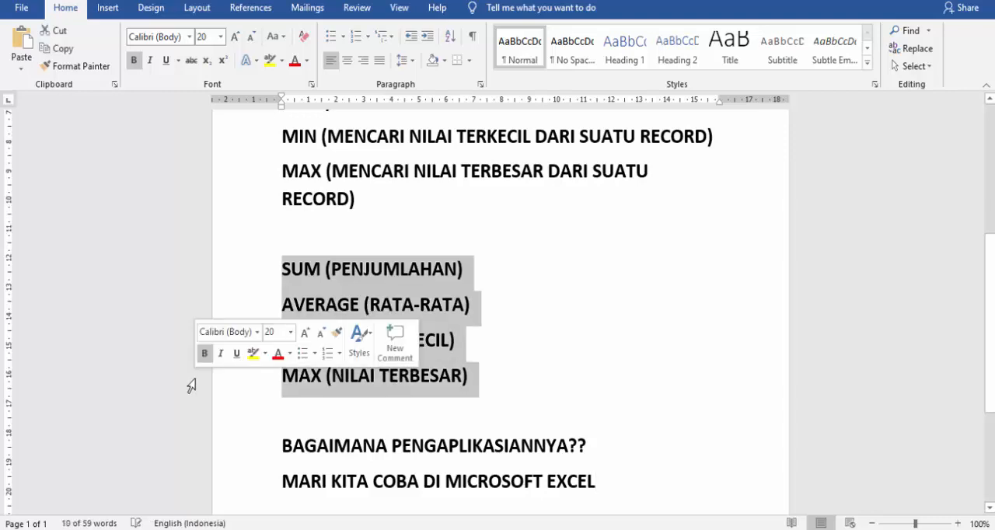
left_click(295, 62)
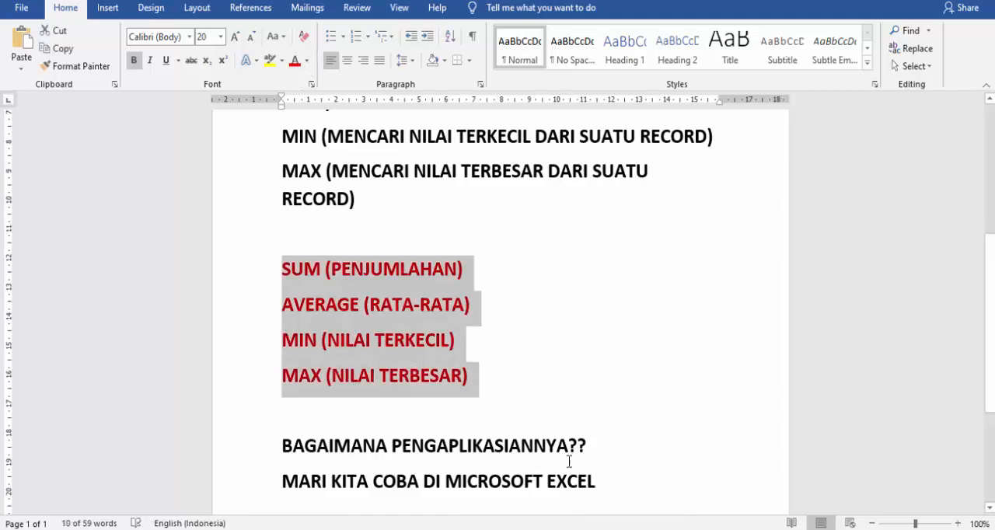
left_click(598, 445)
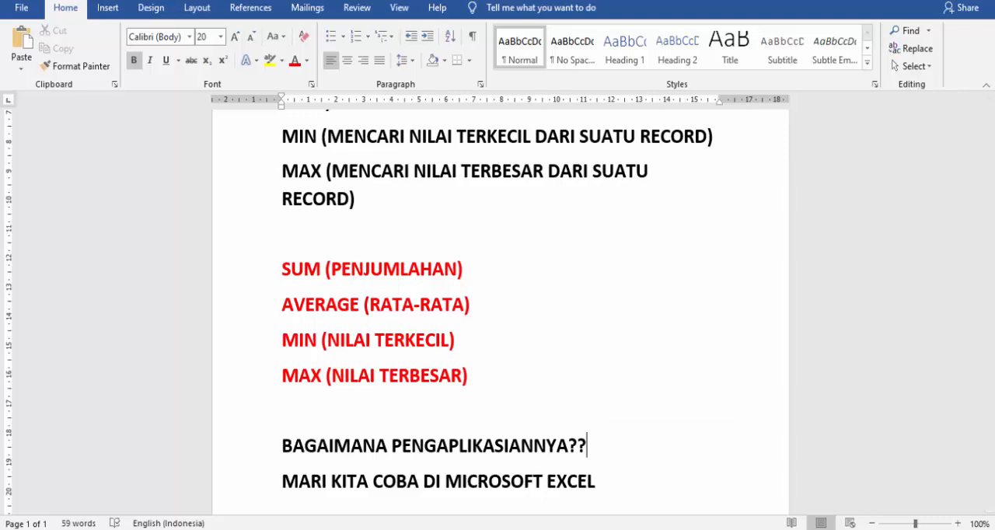
Switch to the blank Excel workbook and enter the heading "MISAL ADA ANGKA-ANGKA" in cell A2.
left_click(663, 529)
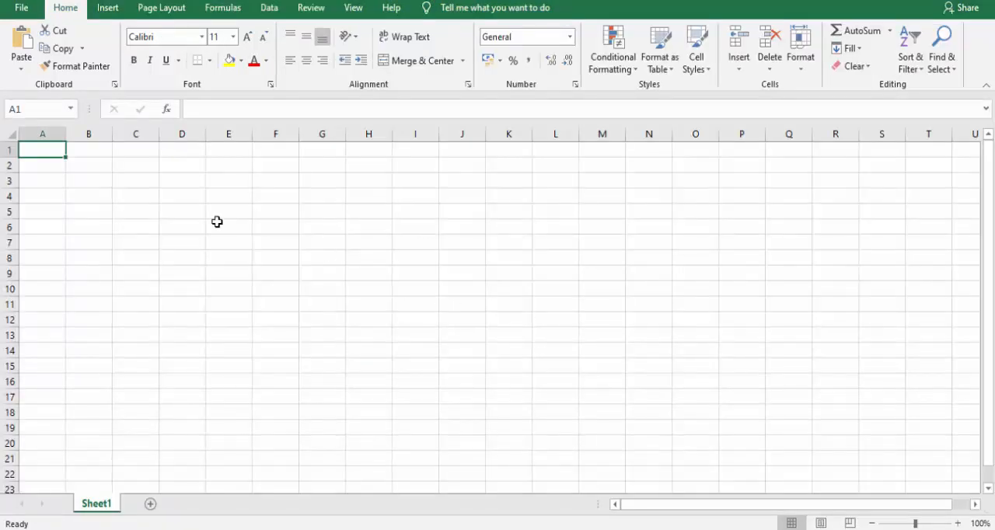
left_click(132, 166)
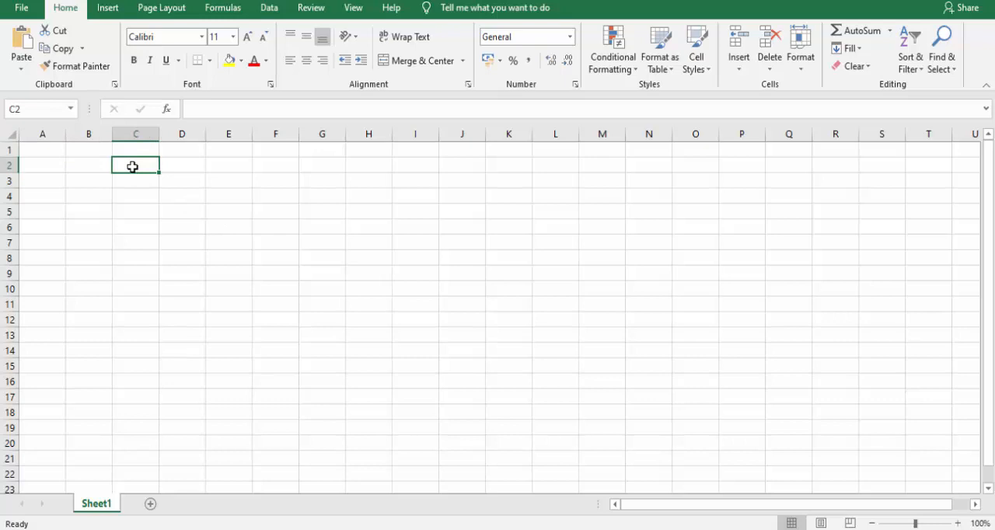
left_click(60, 164)
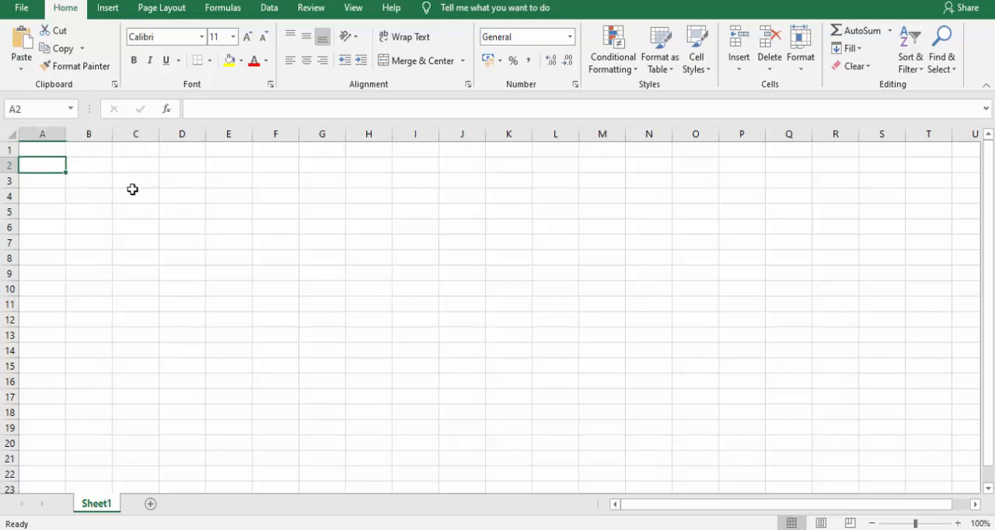
type("MISAL")
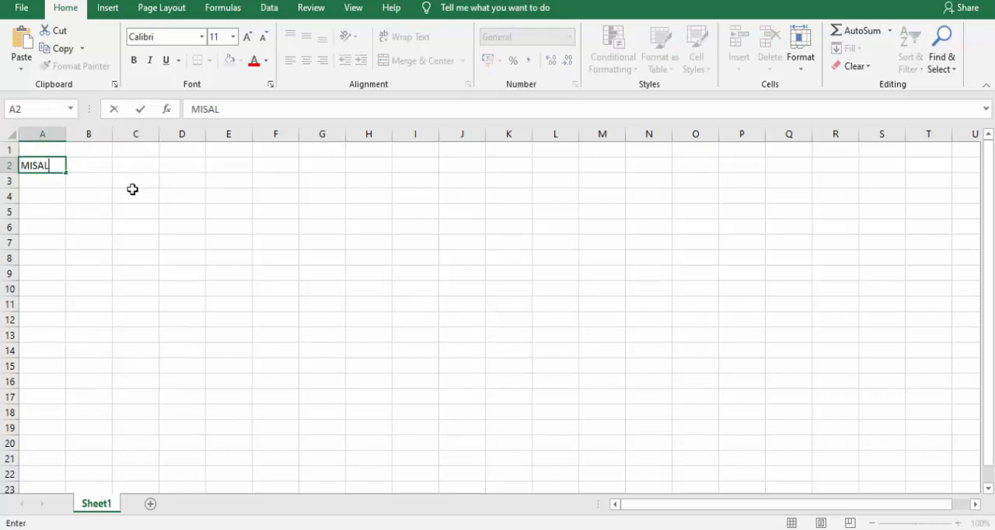
type(" ADA ANGKA")
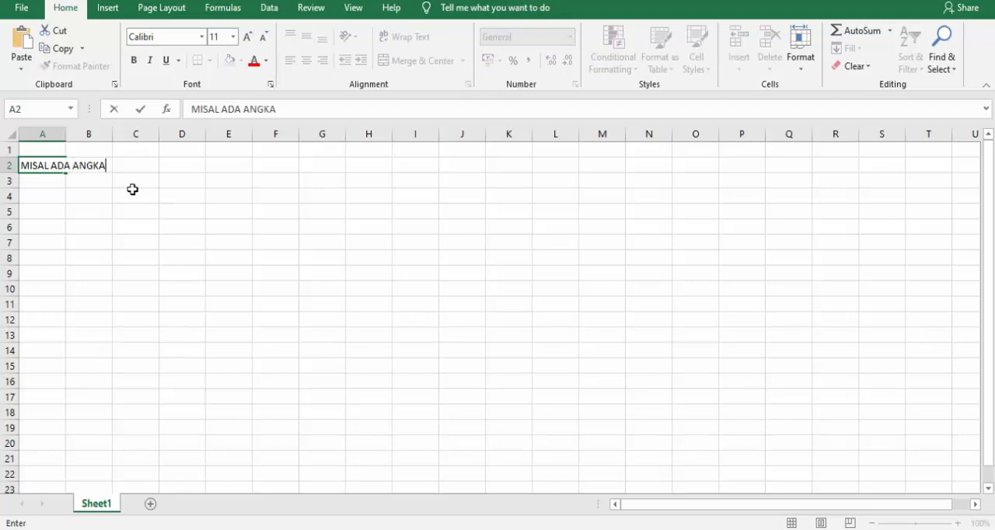
type("-ANGKA")
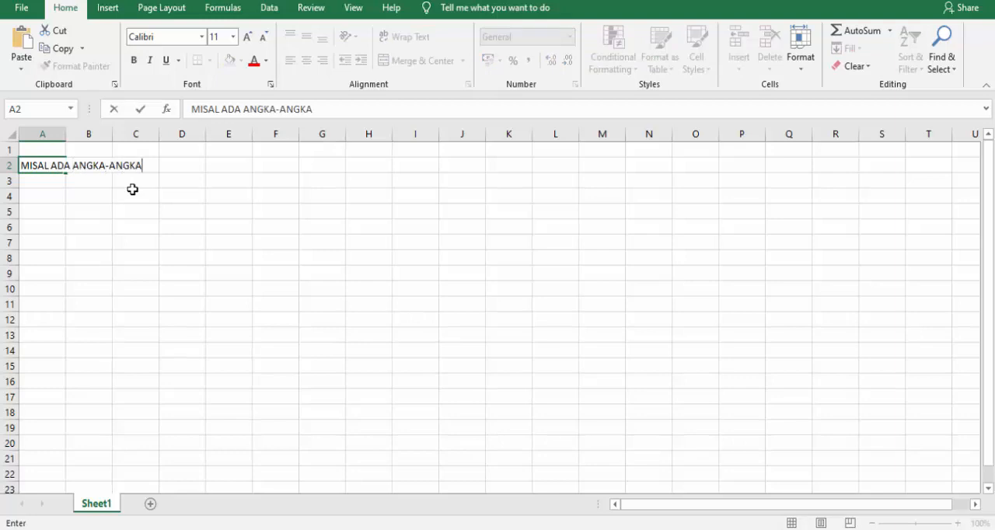
key("Return")
Fill cells B3 to B14 with the numbers 4, 5, 7, 3, 8, 9, 10, 63, 45, 3, 45 and 2.
key("Right")
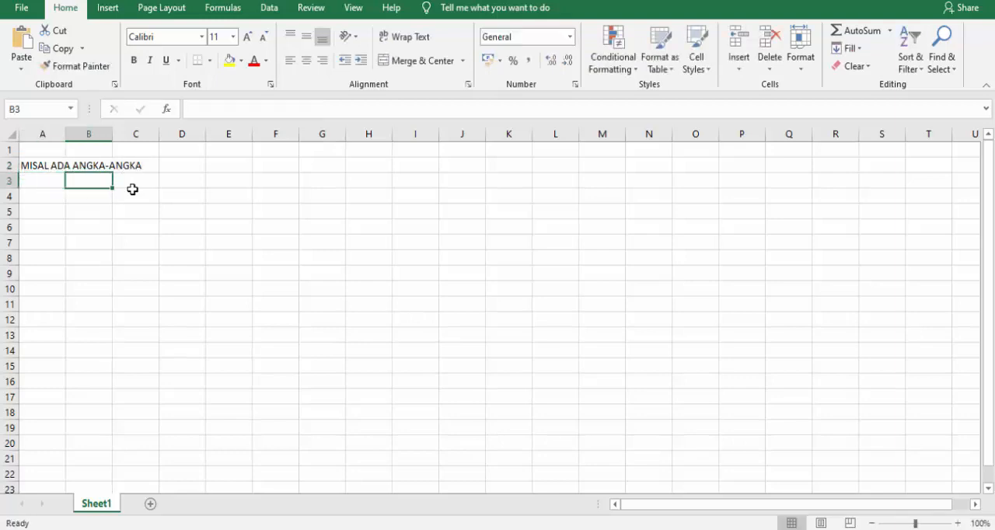
type("4")
key("Return")
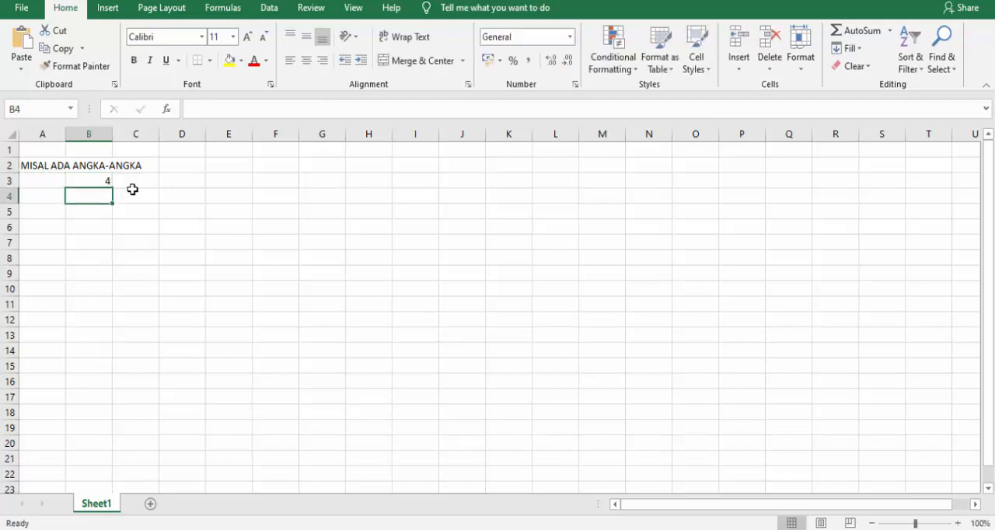
type("5")
key("Return")
type("7")
key("Return")
type("3")
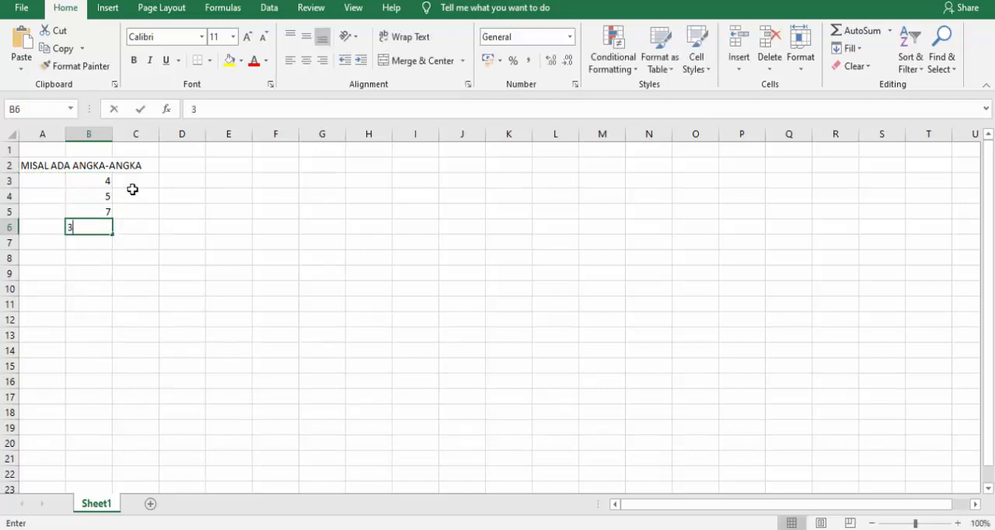
key("Return")
type("8")
key("Return")
type("9")
key("Return")
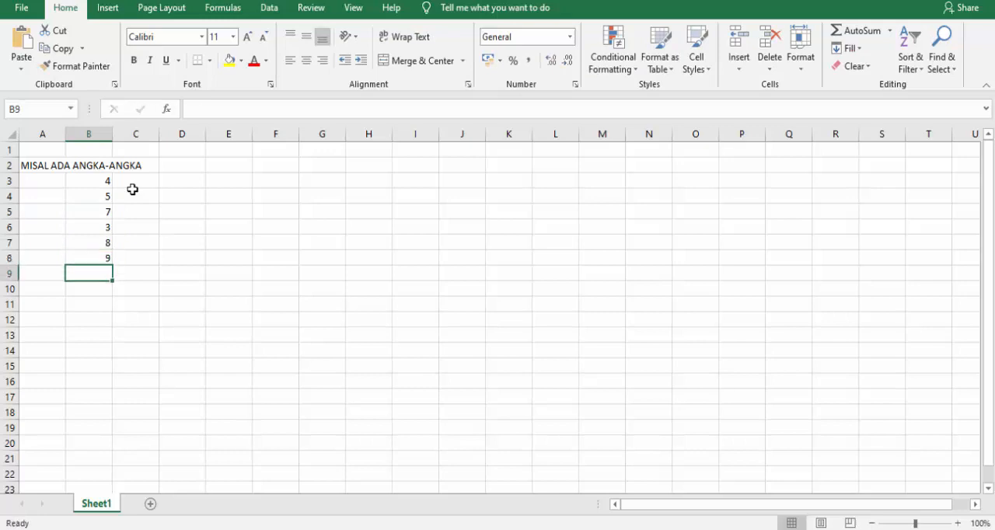
type("10")
key("Return")
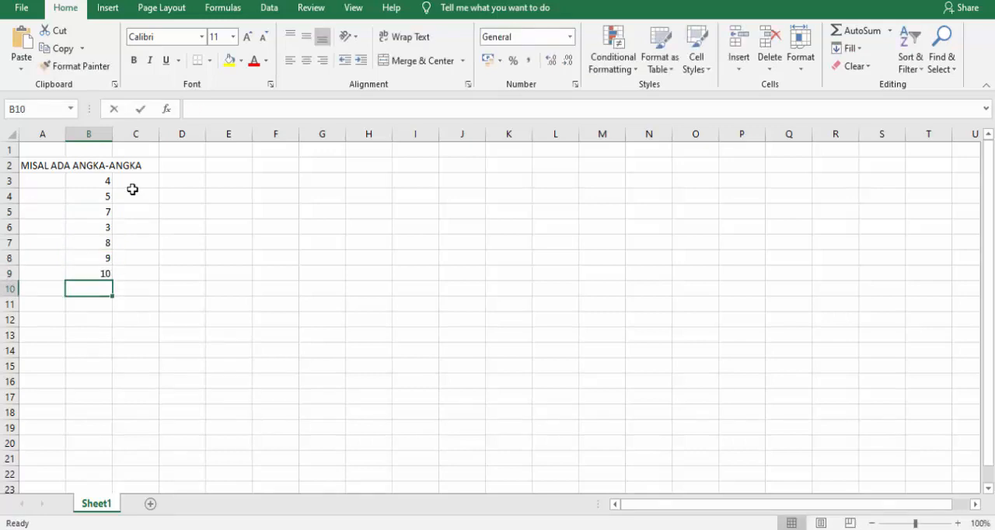
type("63")
key("Return")
type("45")
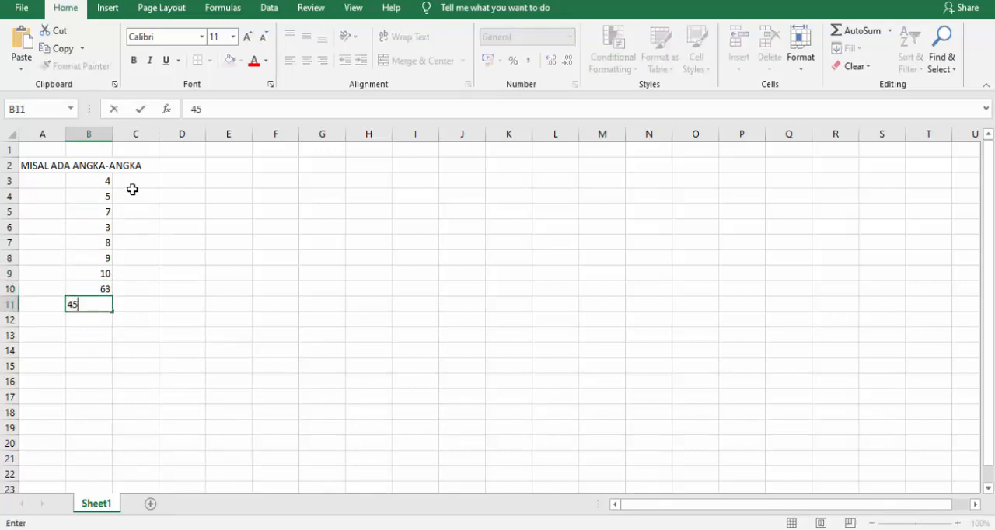
key("Return")
type("3")
key("Return")
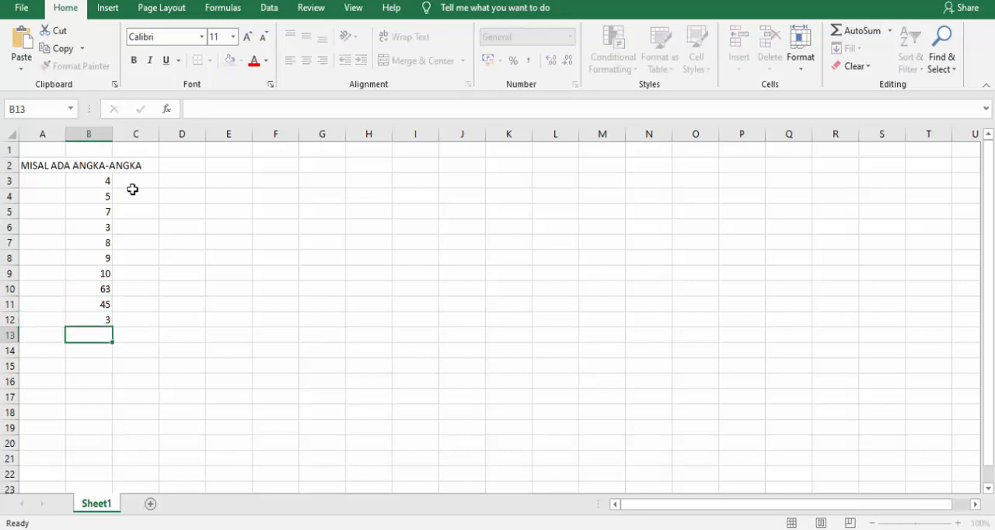
type("45")
key("Return")
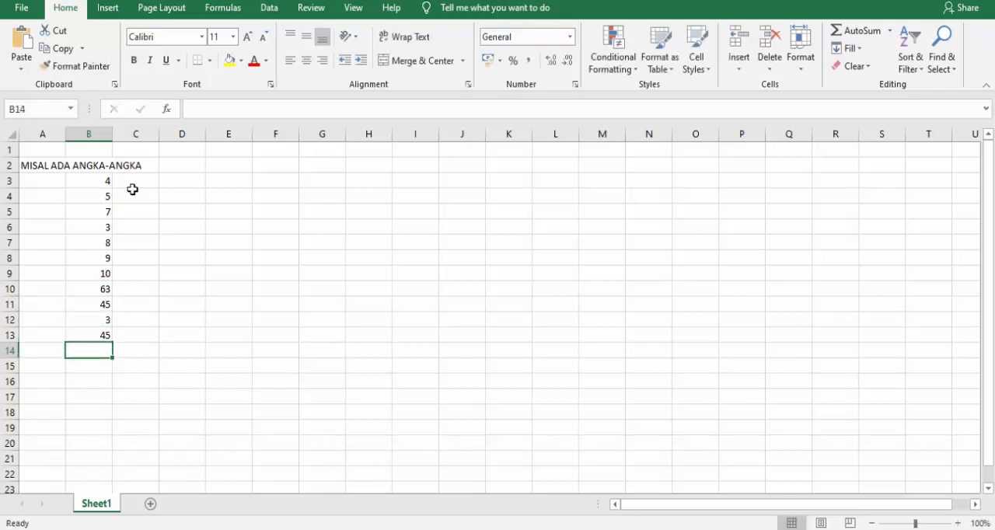
type("2")
key("Return")
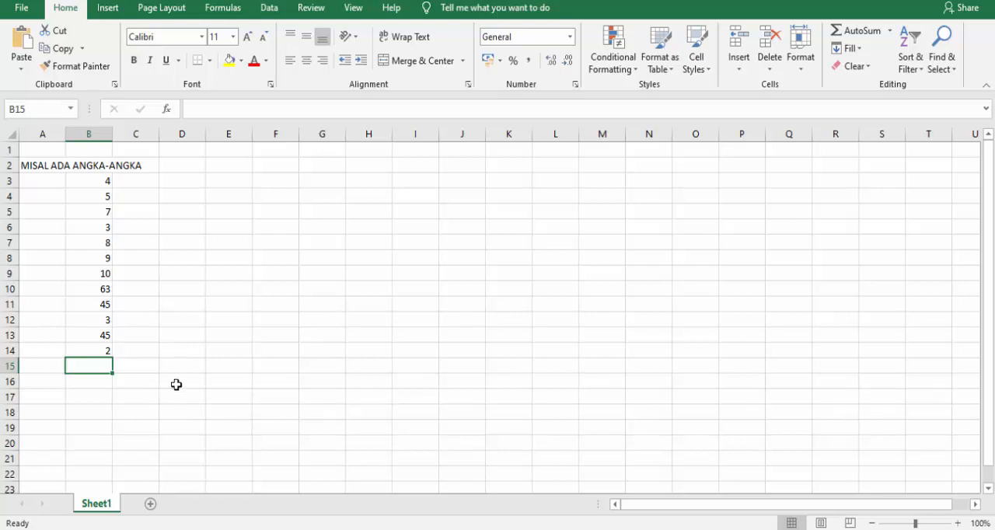
Enter the note "ADA 12 ANGKA DARI CELL B3 SAMPAI CELL B 14" in cell D8.
left_click_drag(97, 182, 96, 352)
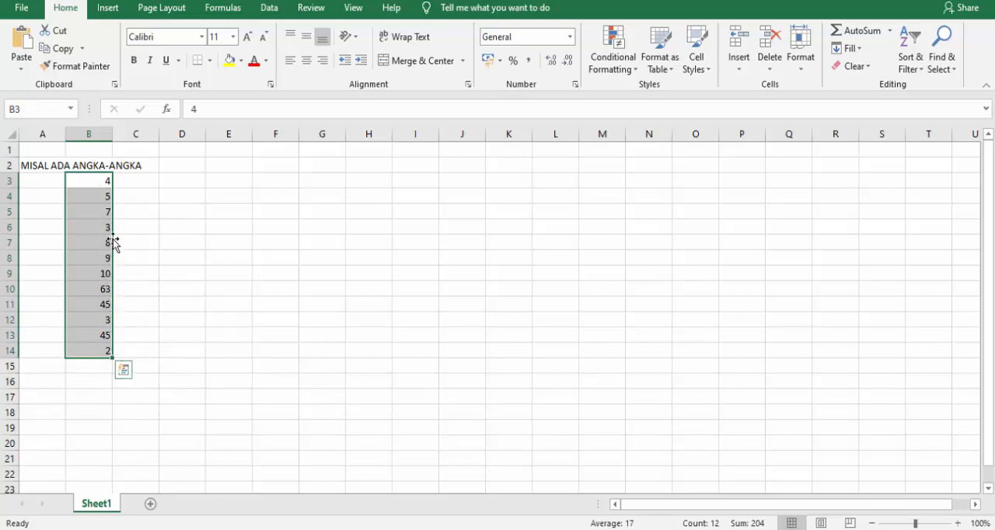
left_click(147, 350)
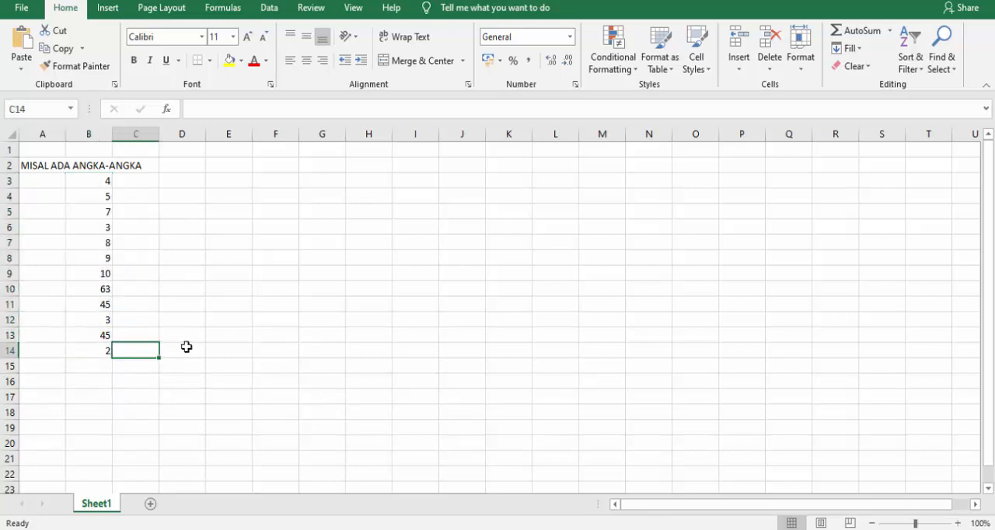
left_click(185, 258)
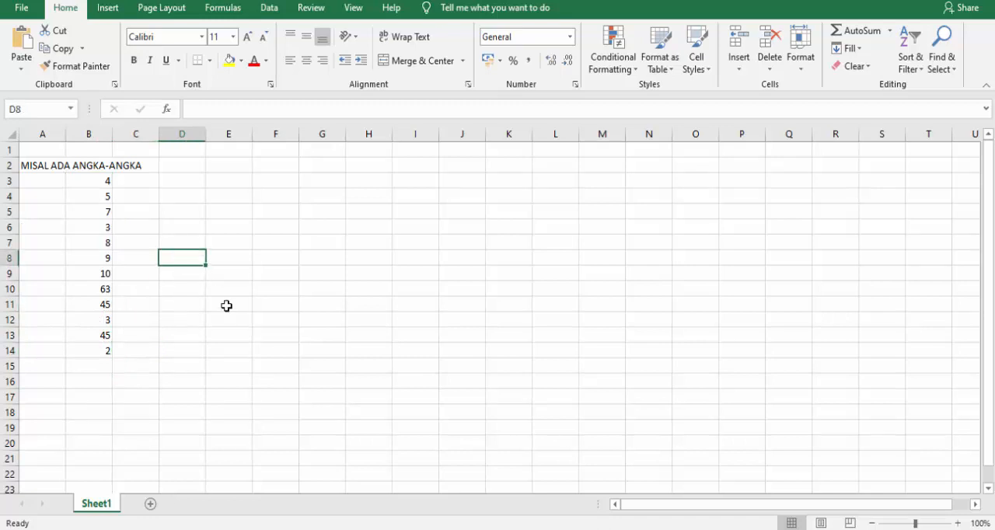
type("ADA 12")
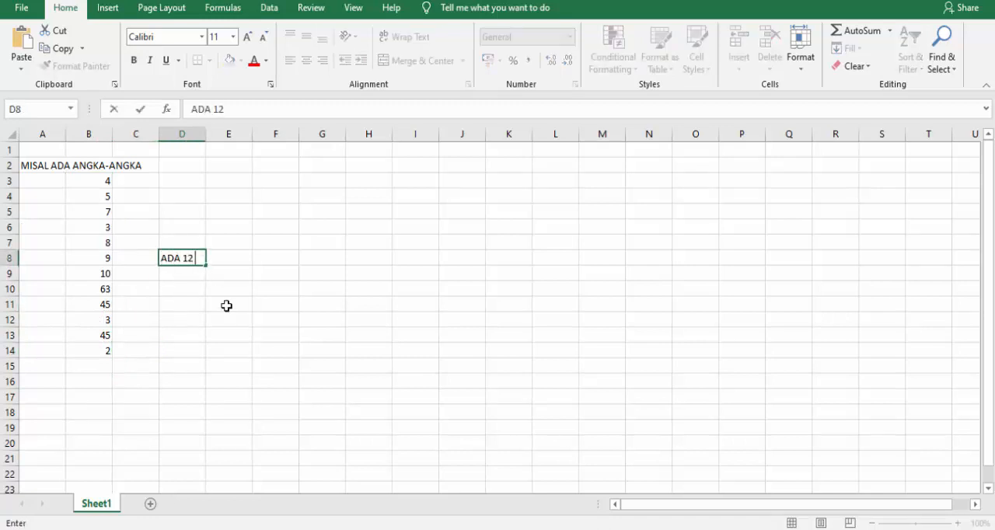
type(" ANGKA")
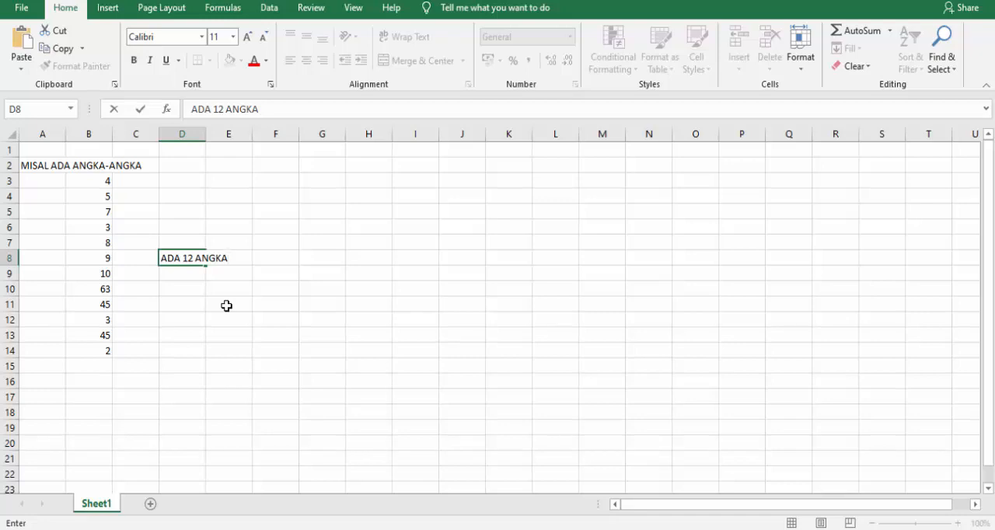
type("DARI CELL")
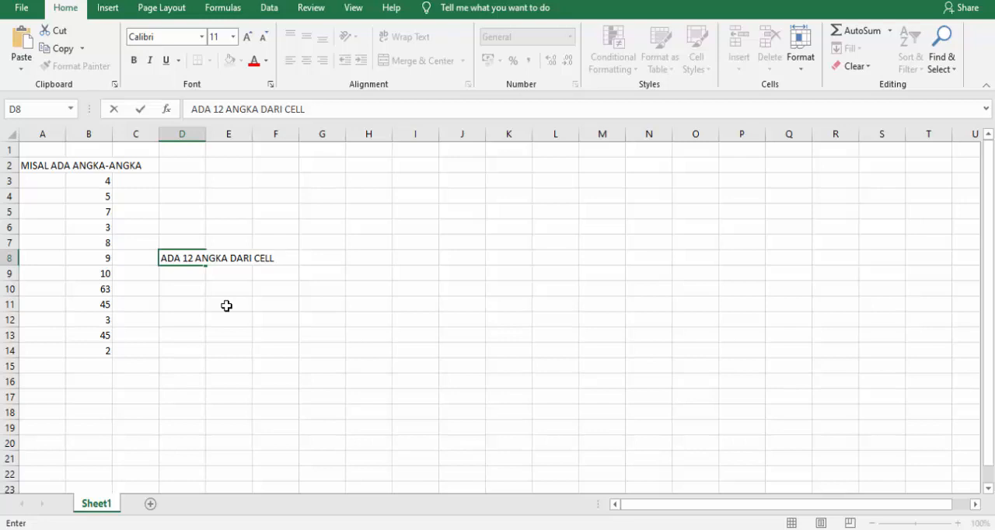
type(" B3 SAMPAI CELL ")
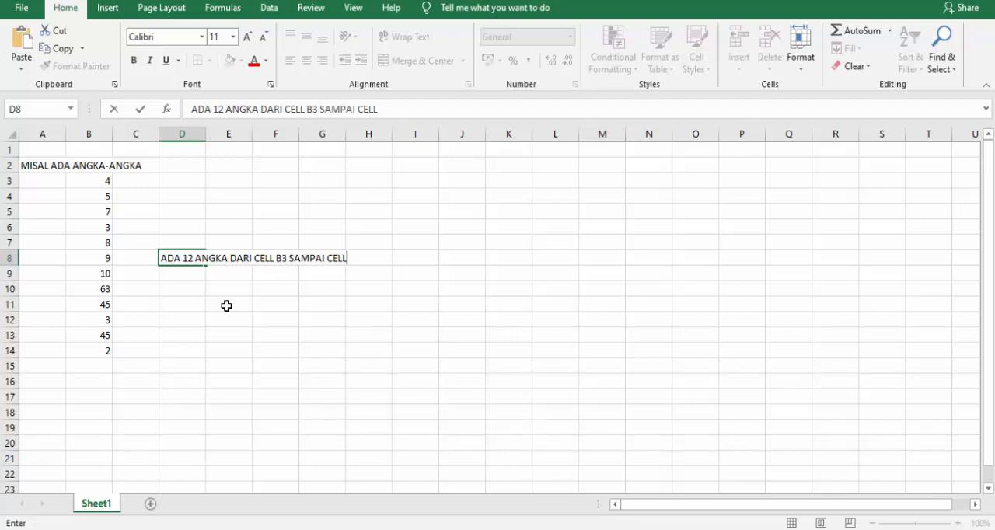
type("B 14")
key("Return")
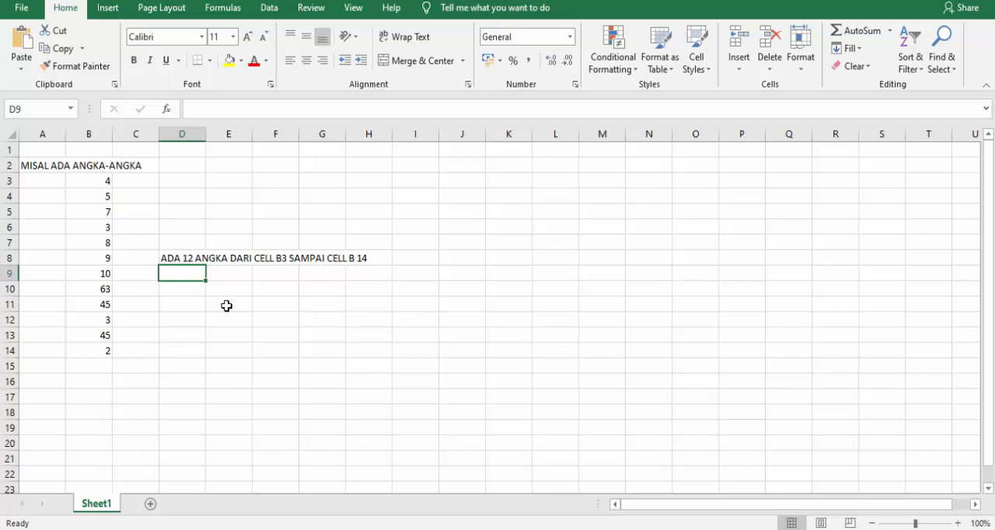
Widen column A and enter the label "PENJUMLAHAN" in cell A15.
left_click(89, 368)
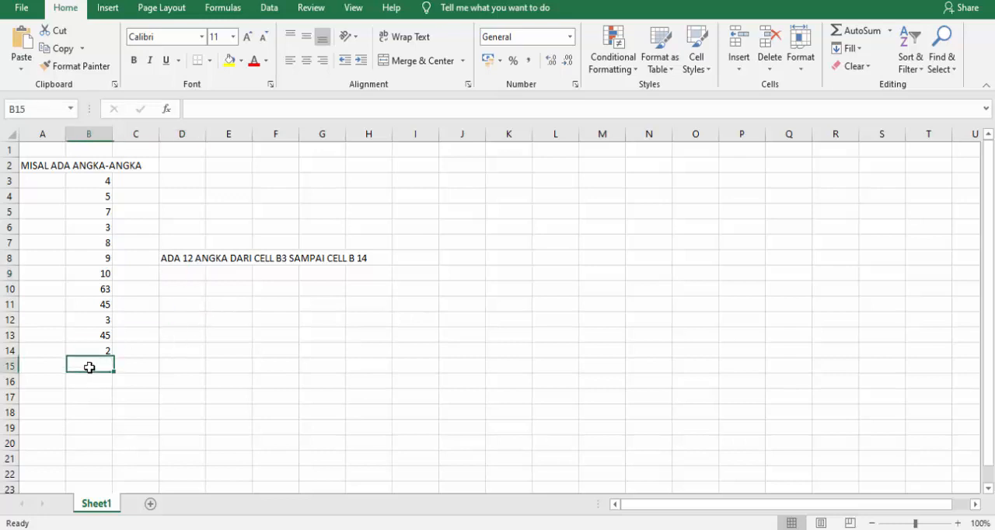
left_click_drag(65, 140, 105, 142)
left_click(75, 362)
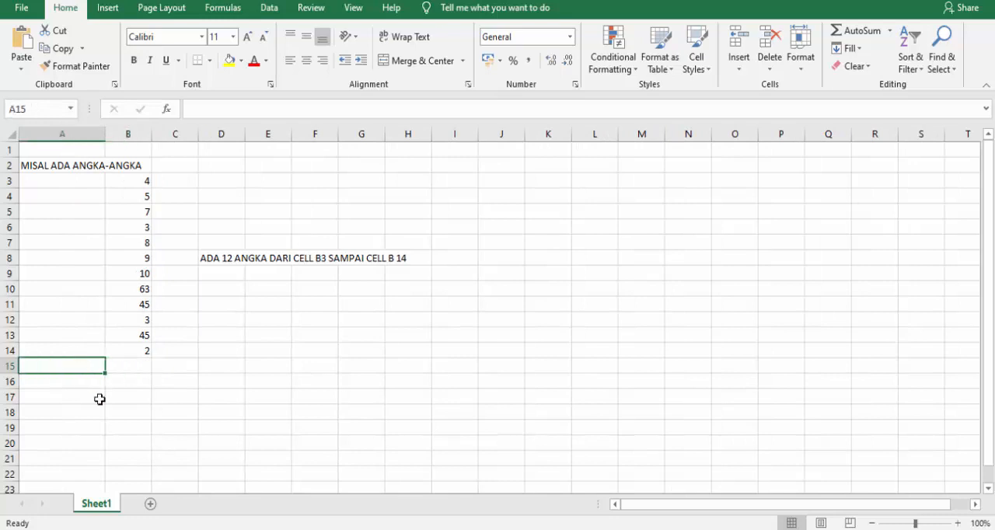
type("PENJUMLAH")
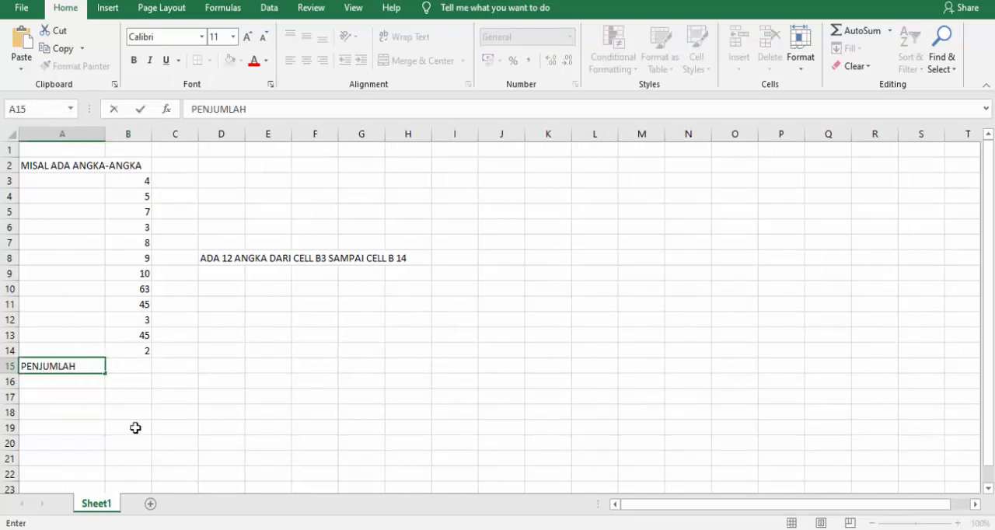
type("AN")
key("Tab")
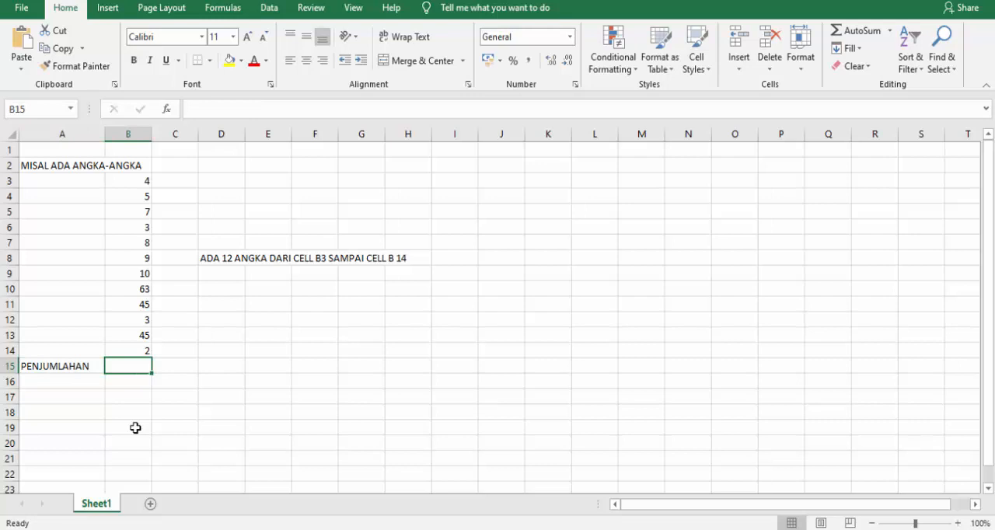
Total the numbers in cell B15 with the formula =SUM(B3:B14) and review that formula.
type("=")
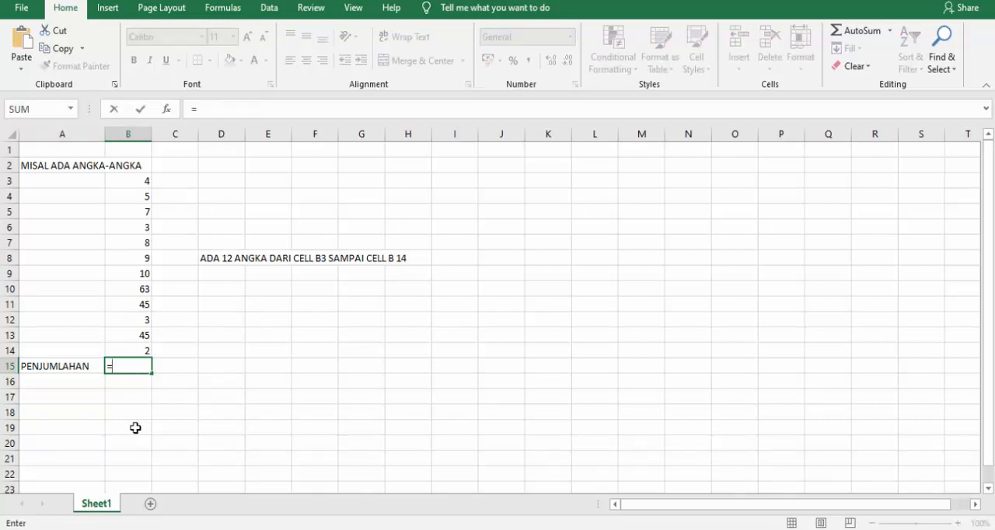
type("SUM")
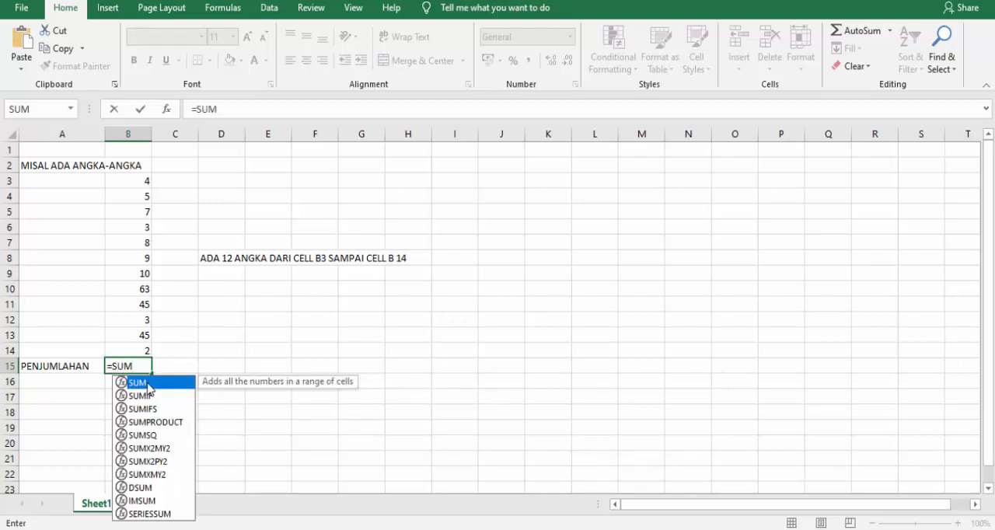
double_click(149, 385)
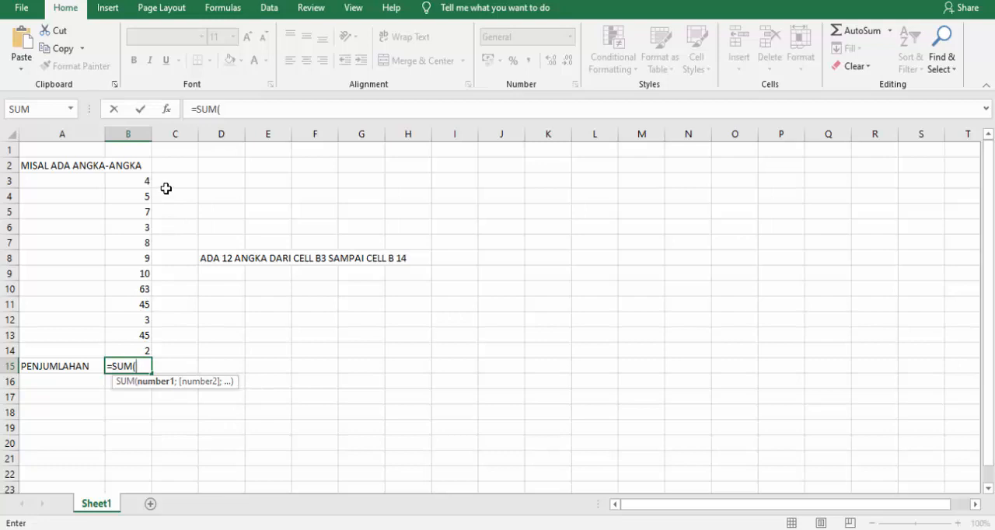
left_click_drag(142, 181, 130, 344)
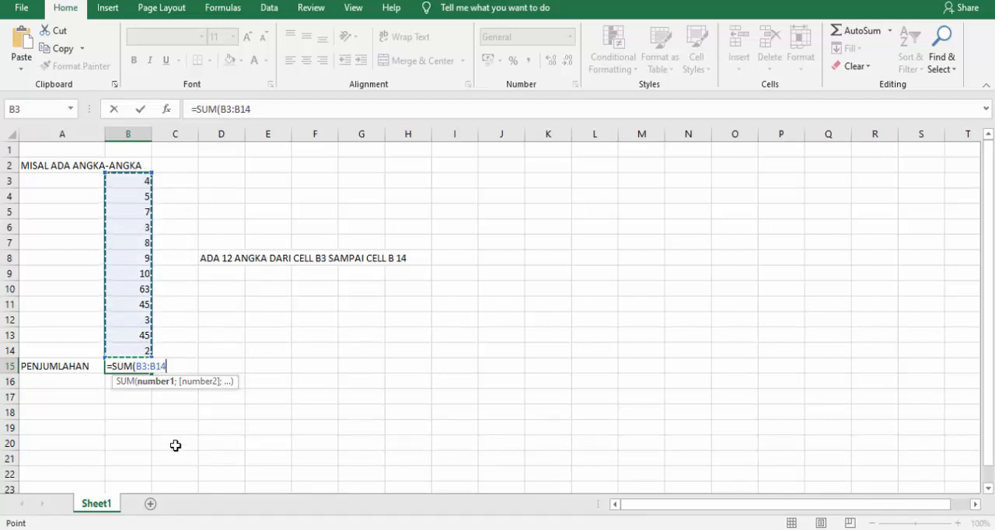
type(")")
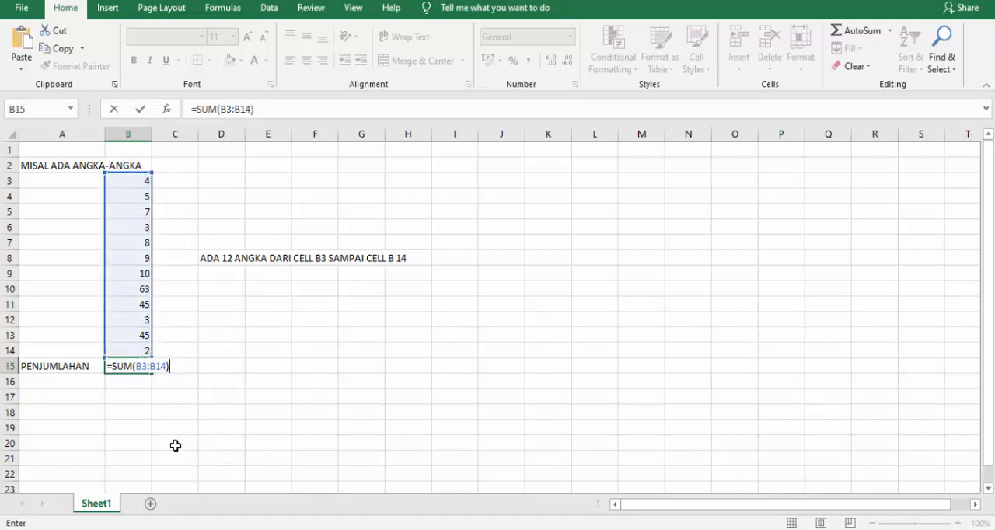
key("Return")
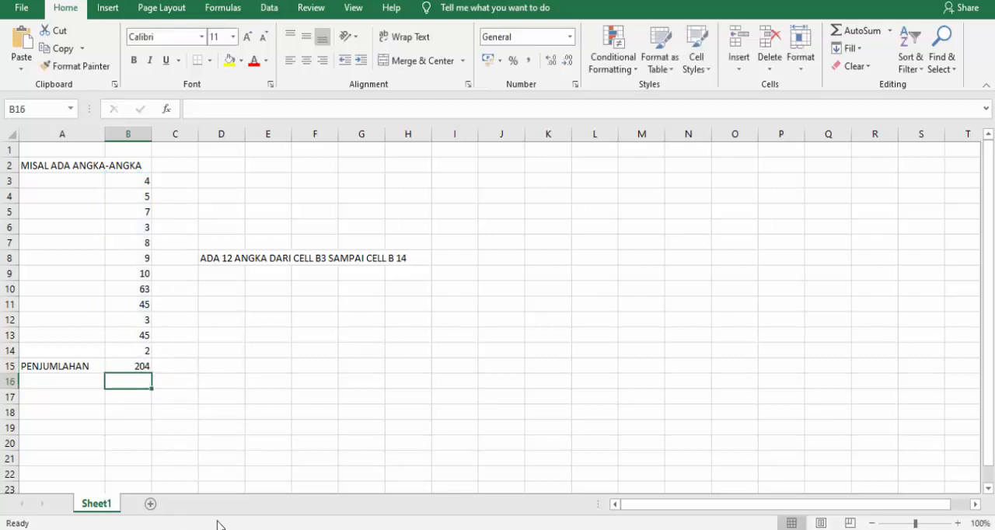
left_click(140, 362)
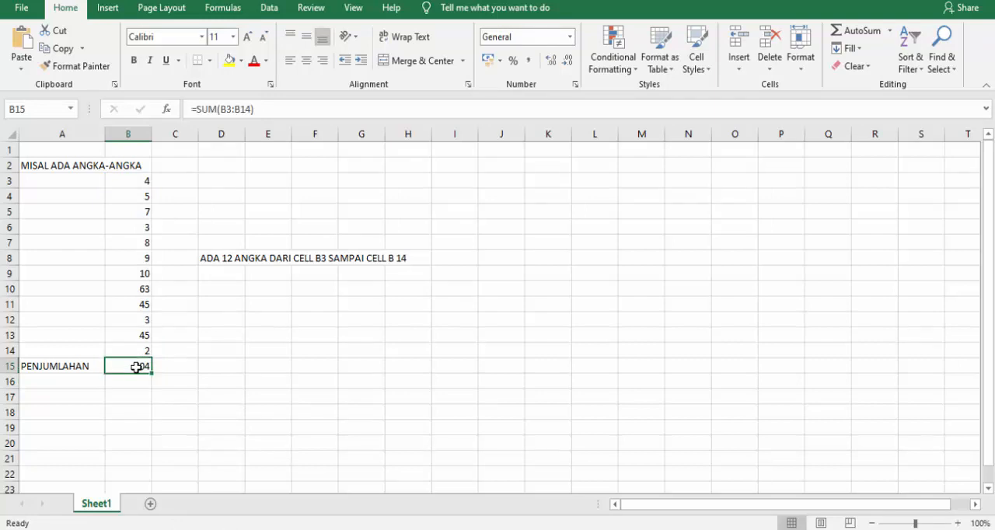
left_click_drag(255, 109, 187, 109)
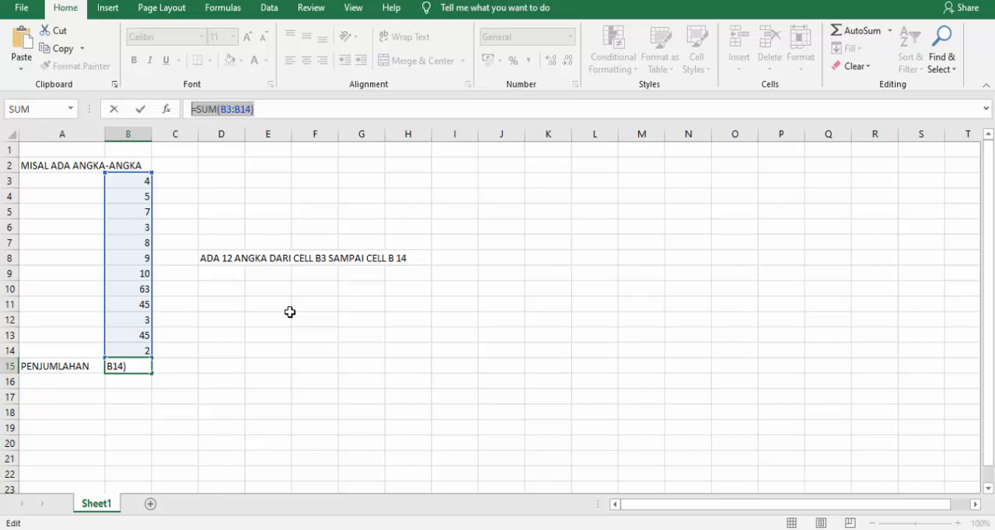
key("Return")
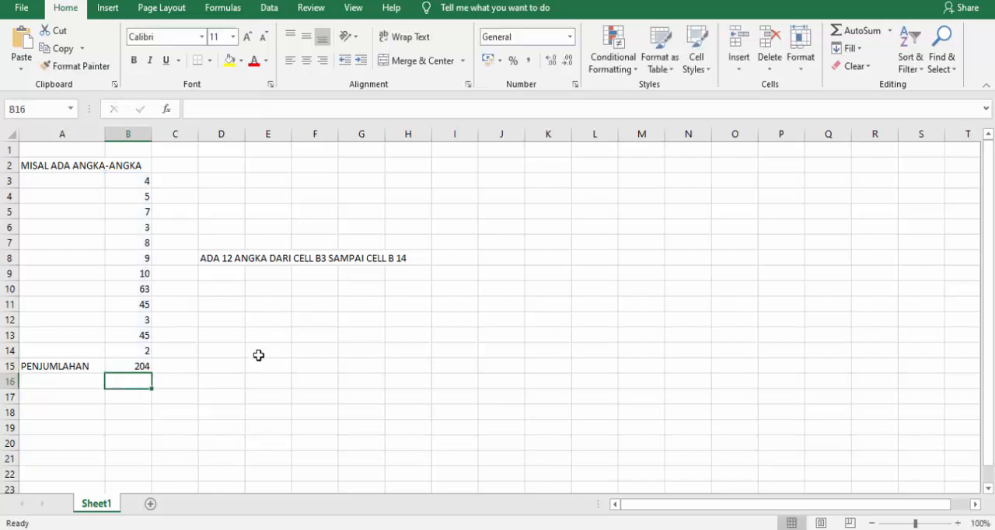
Enter the explanation "JADI KETIK =SUM(B3:B14) LALU TEKAN ENTER" in cell D15.
left_click(223, 362)
type("JAD")
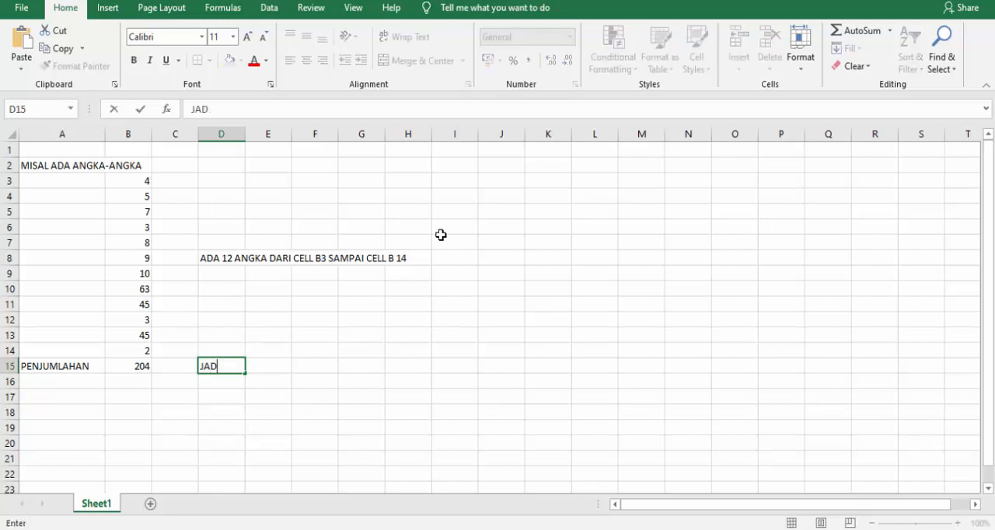
type("I KETIK =SUM(")
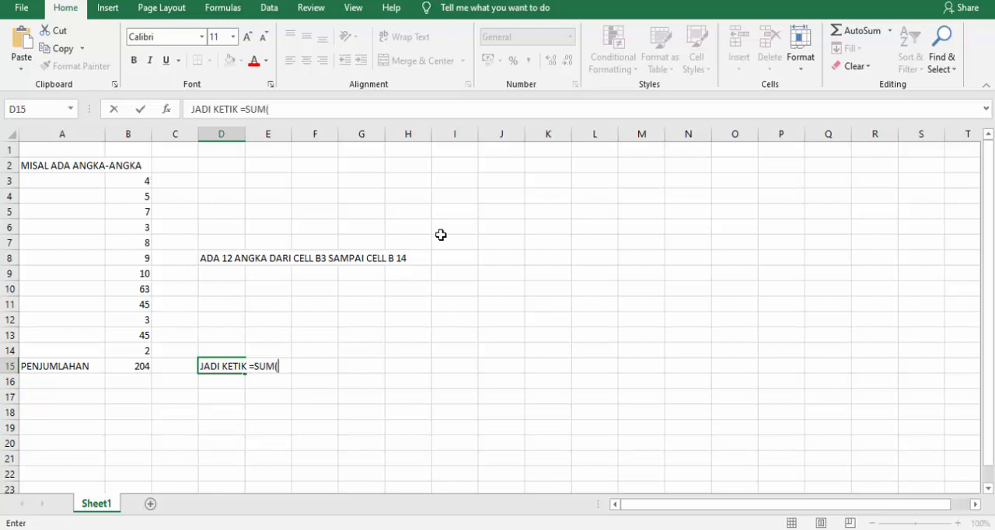
type("B3:B14) LALU")
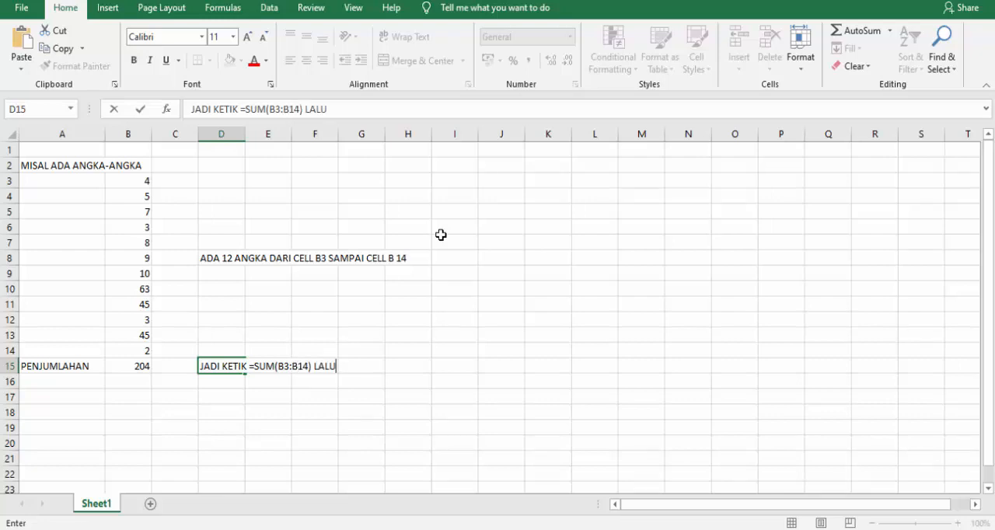
type(" TEKAN ENTE")
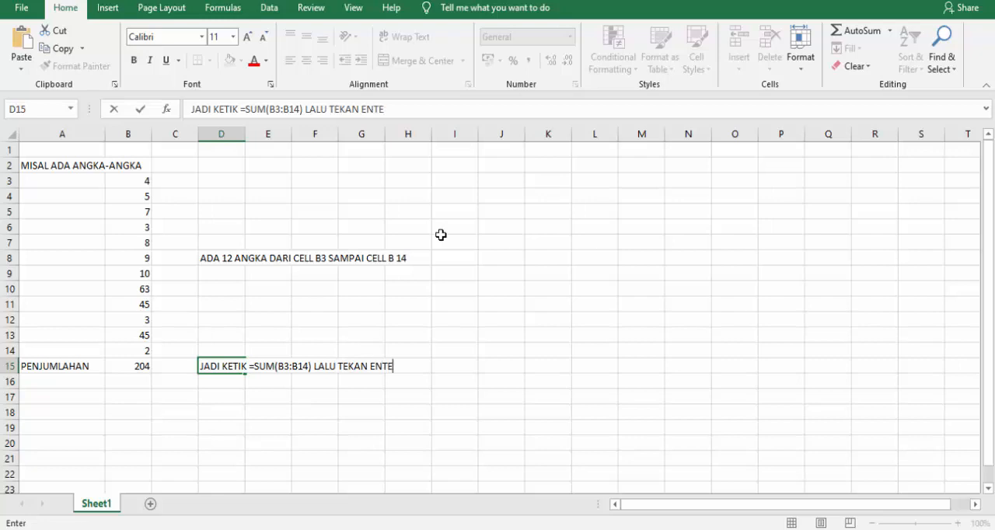
type("R")
key("Return")
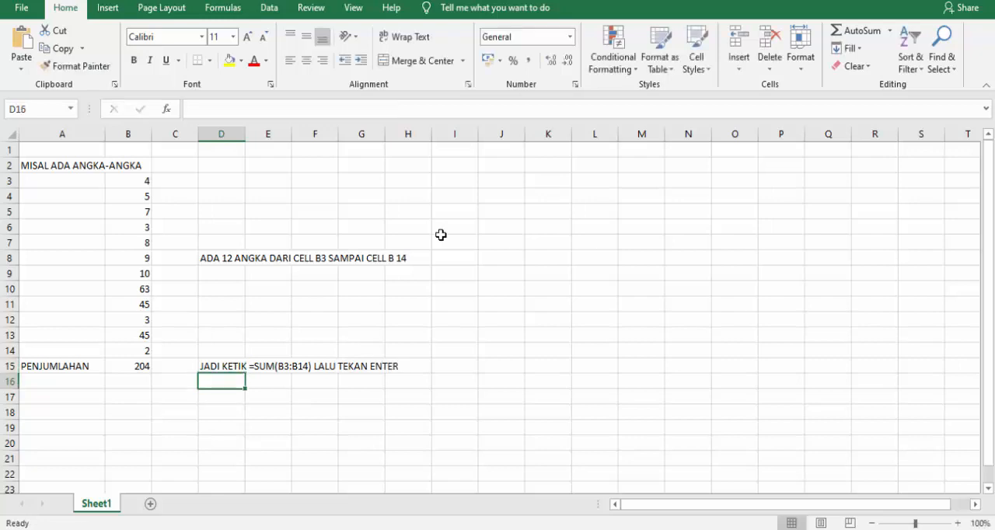
Enter the label "RATA-RATA" in cell A16, below "PENJUMLAHAN".
key("Left")
key("Left")
key("Left")
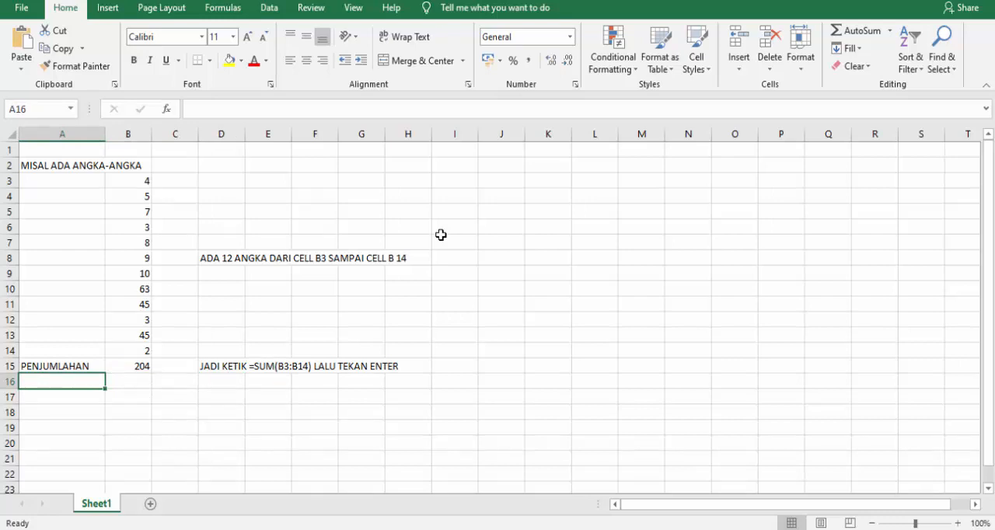
type("RATA")
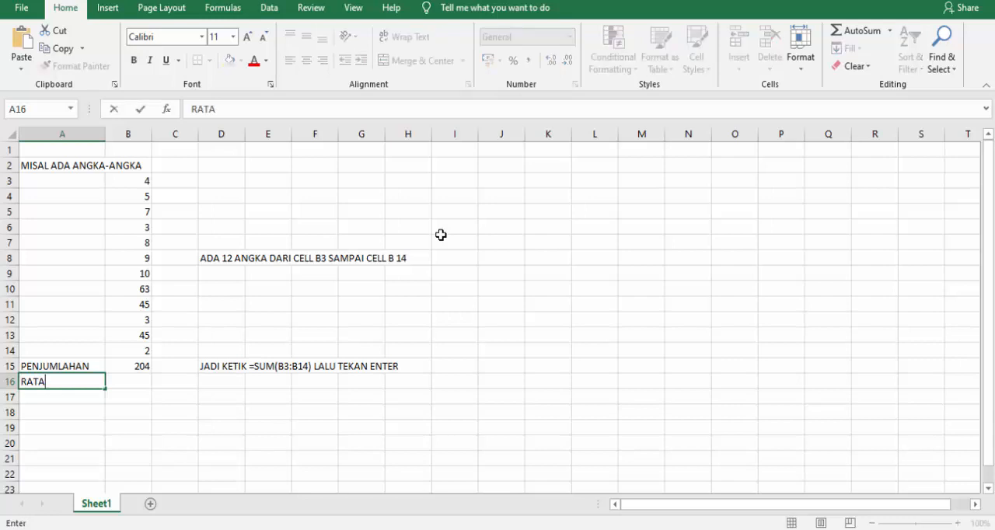
type("-RATA")
key("Tab")
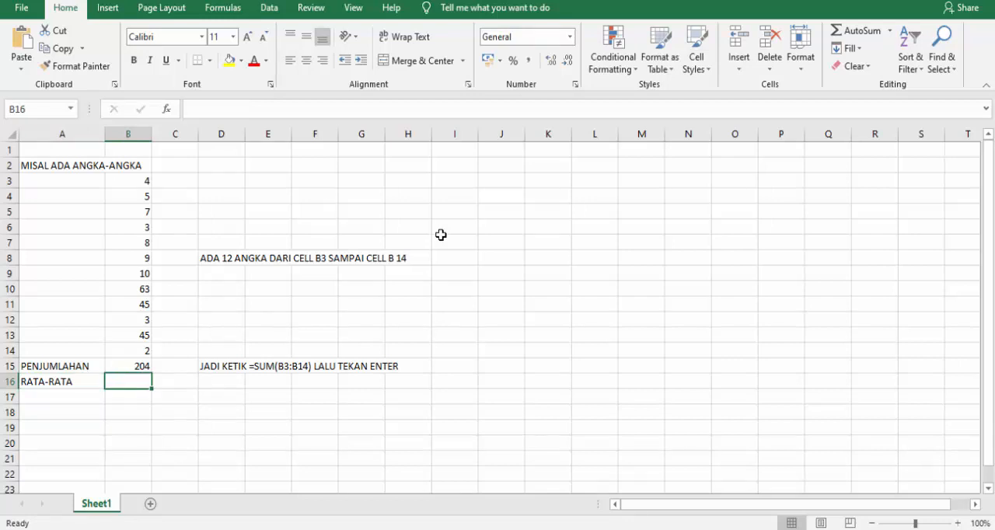
Calculate the average of the numbers in cell B16 with =AVERAGE(B3:B14) and select the result cell.
type("=AVERAGE")
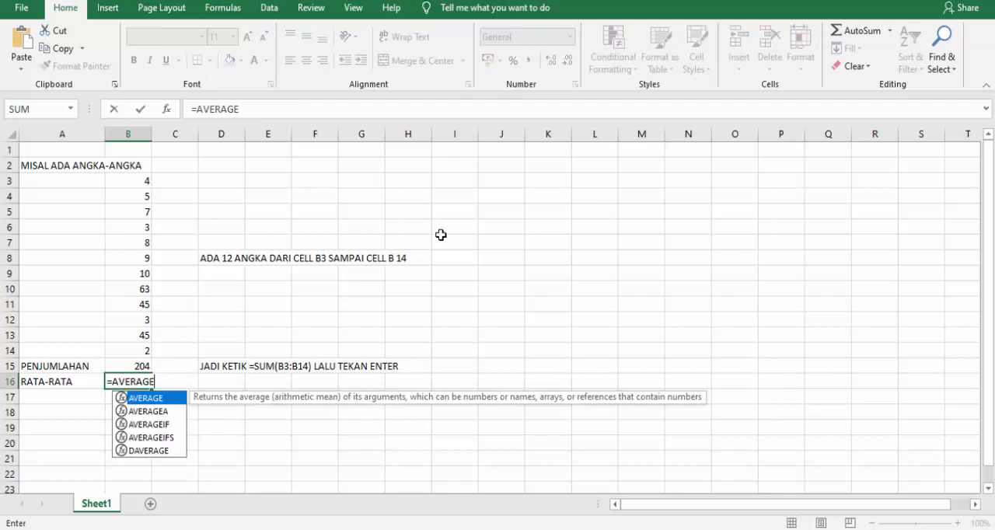
type("(")
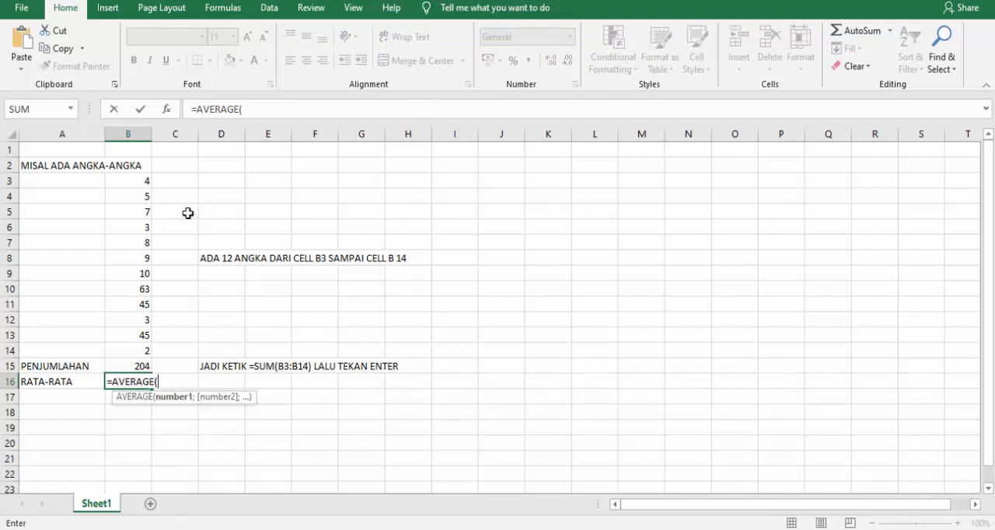
left_click_drag(143, 183, 134, 351)
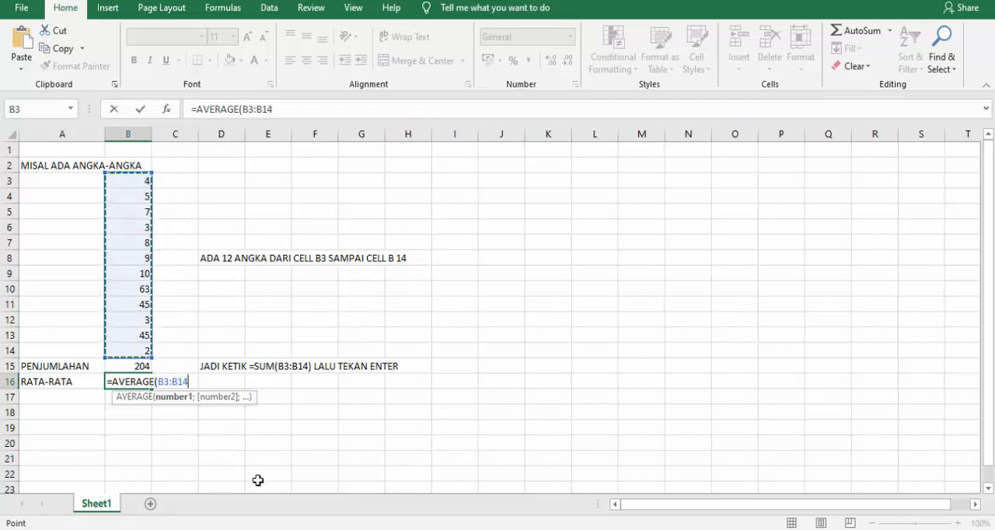
type(")")
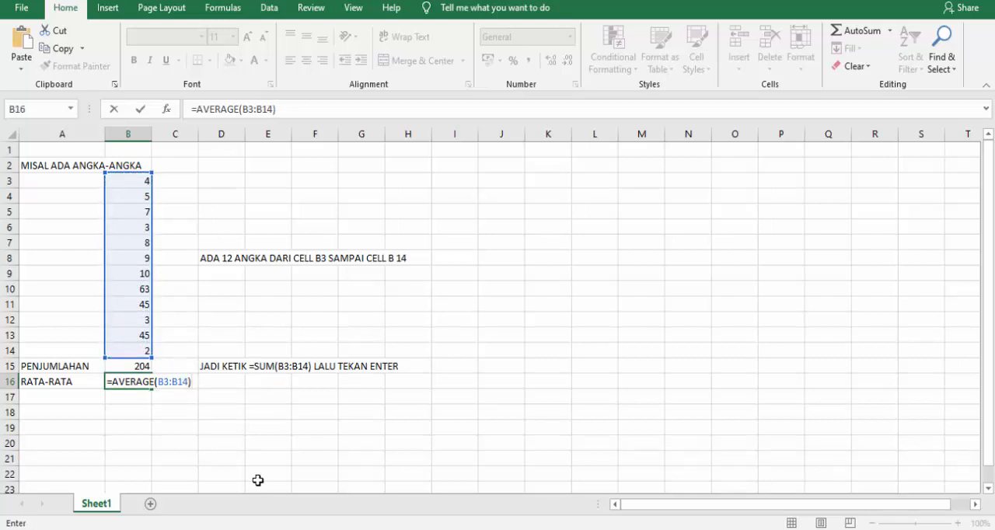
key("Return")
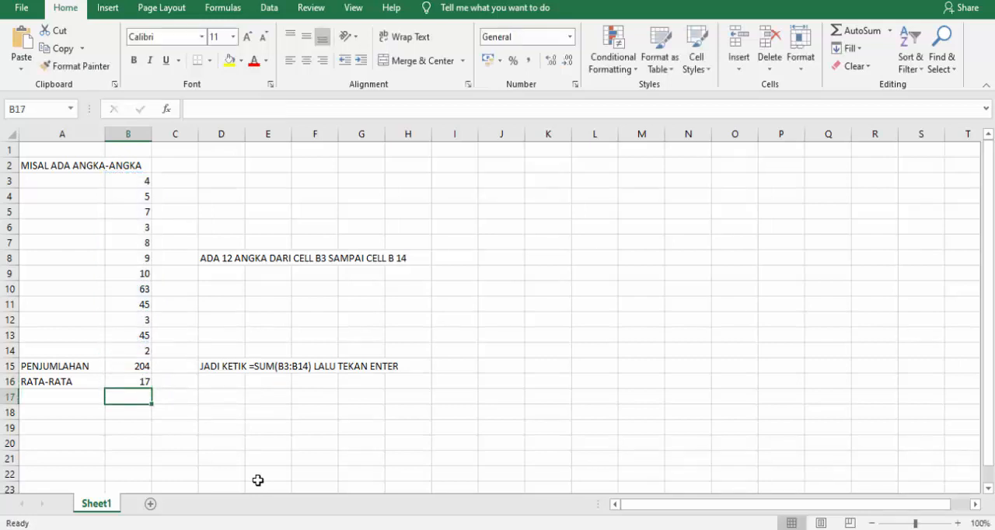
key("Up")
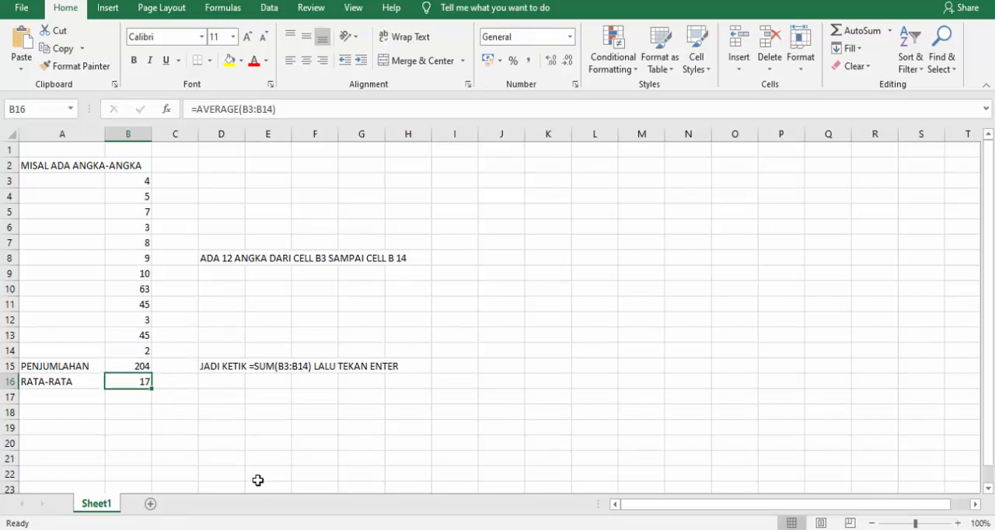
Enter the explanation "JADI KETIK =AVERAGE(B3:B14) LALU TEKAN ENTER" in cell D16.
key("Right")
key("Right")
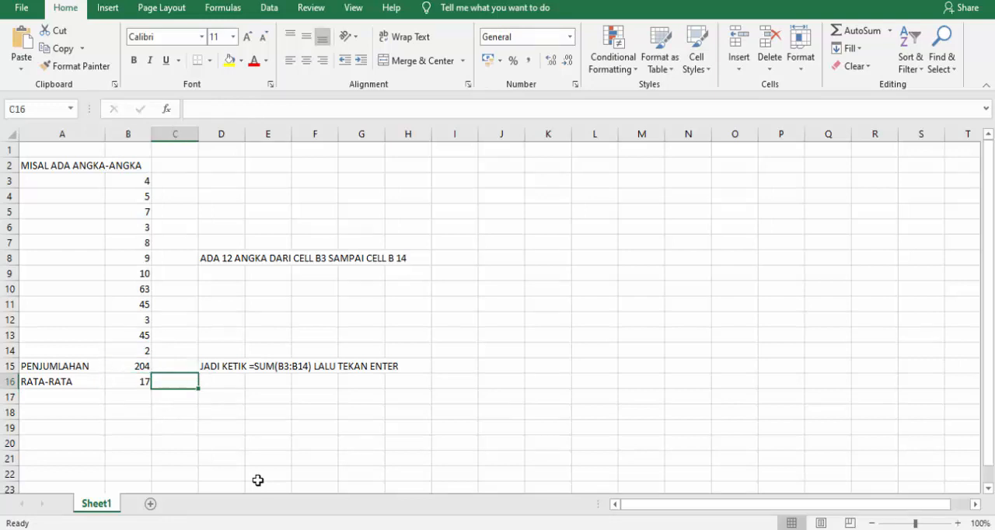
type("JADI KETIK ")
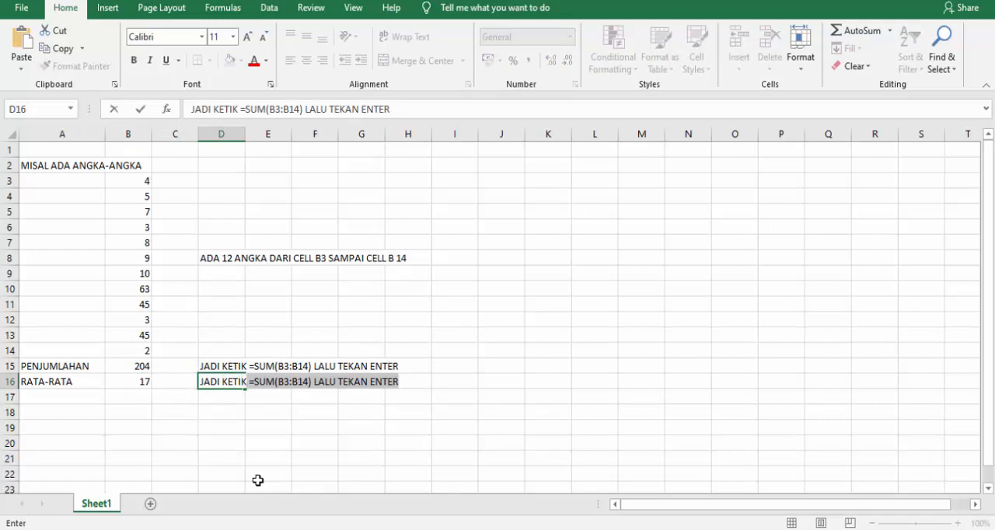
type("=AVERAGE")
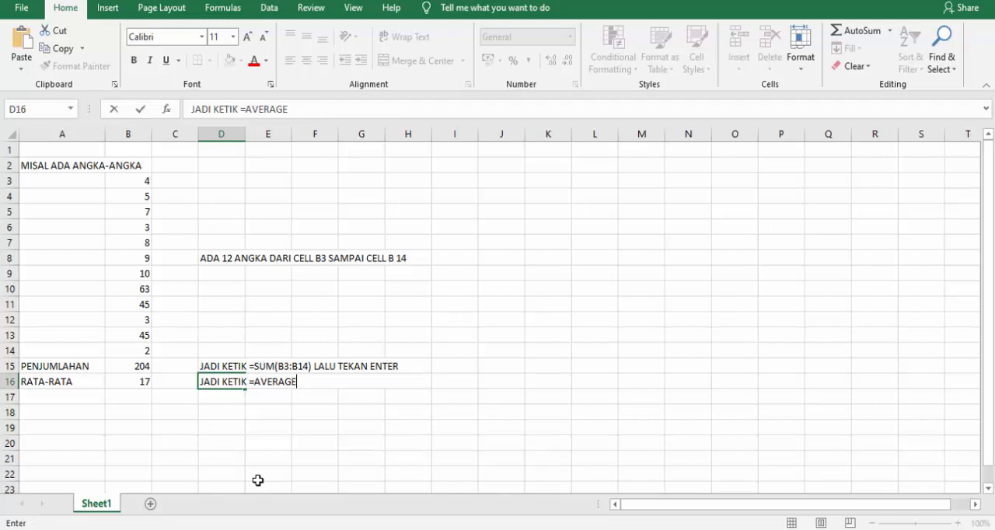
type("(B3")
key("BackSpace")
key("BackSpace")
type("B3:B14")
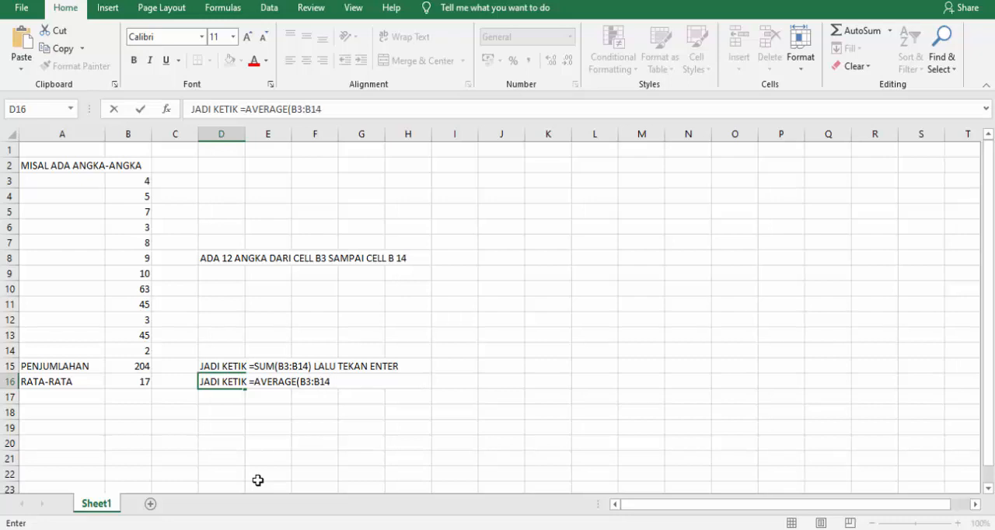
type(") LALU TEKAN ENTER")
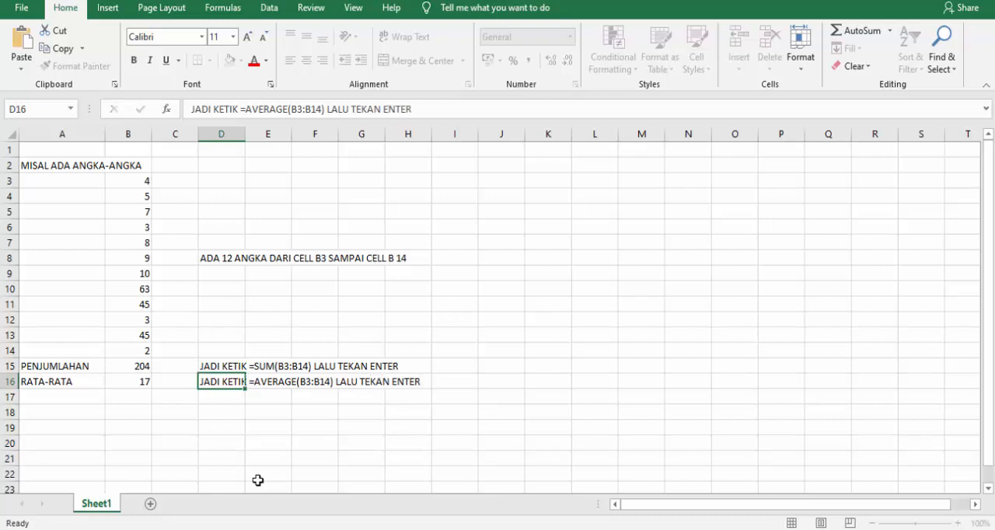
key("Return")
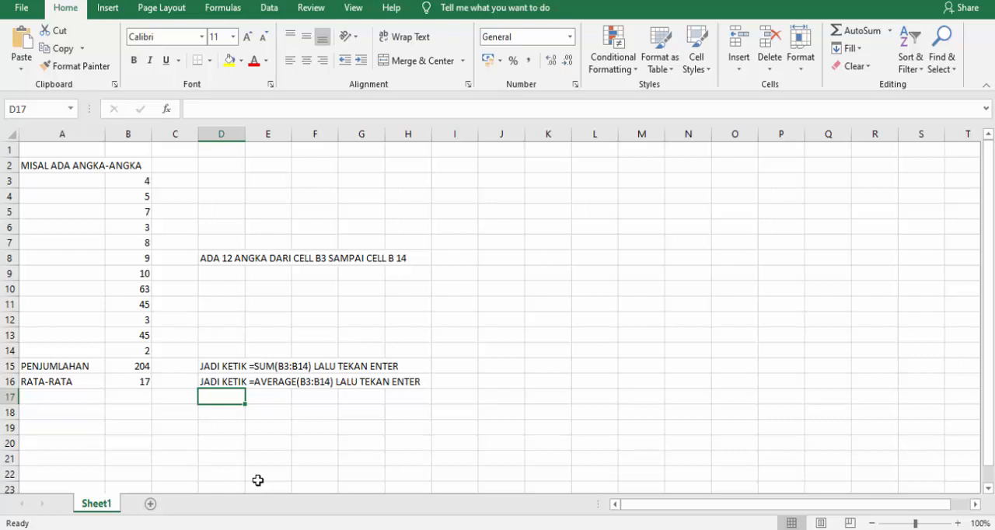
Enter the label "NILAI TERTINGGI" in cell A17, below "RATA-RATA".
key("Left")
key("Left")
key("Left")
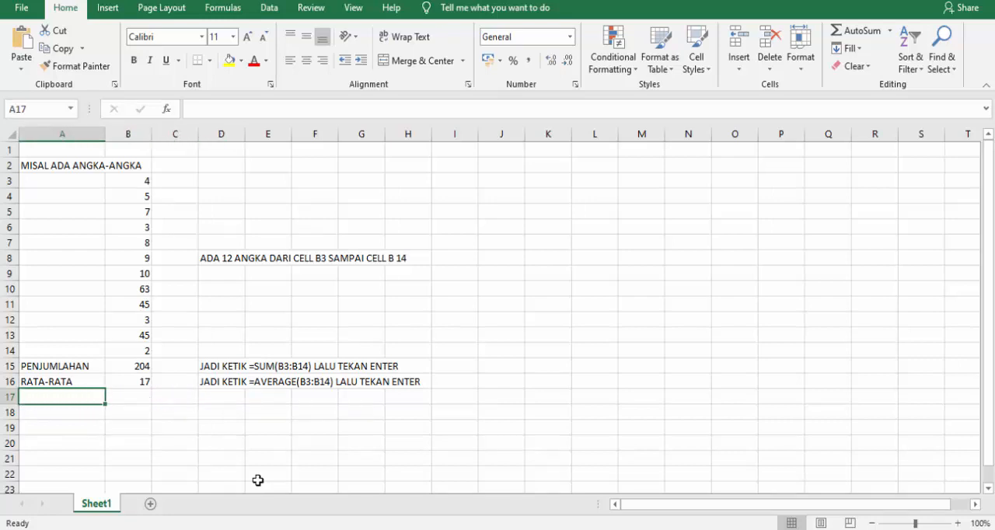
type("NILAI")
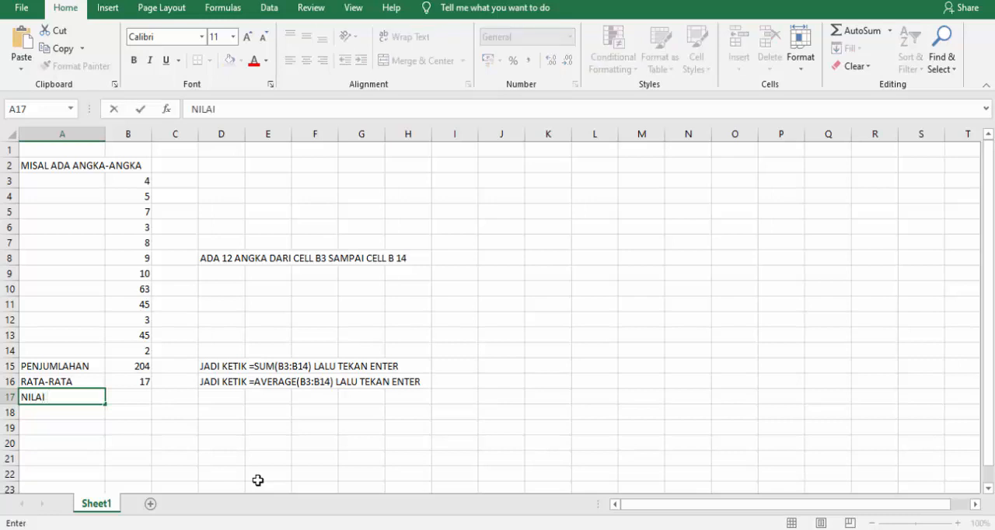
type(" TERTINGGI")
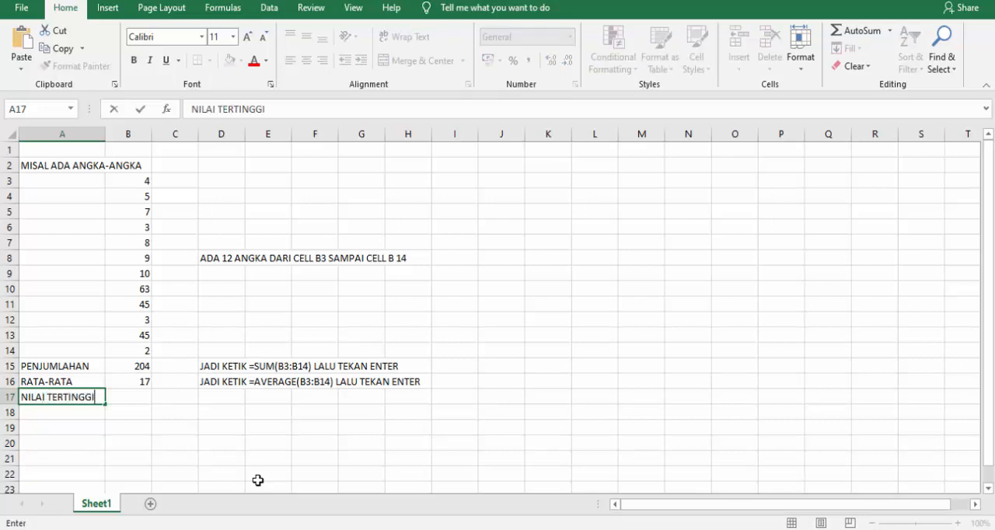
key("Tab")
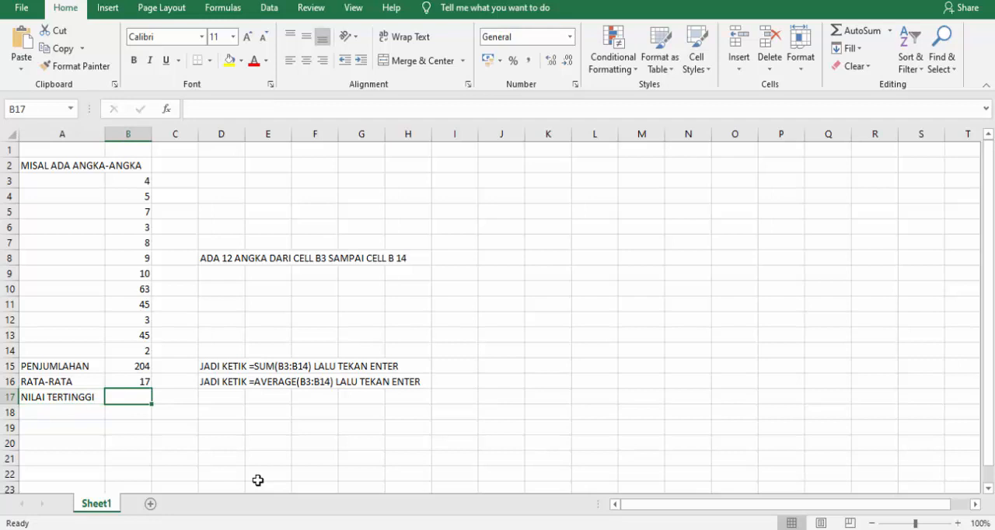
Find the highest number in cell B17 with =MAX(B3:B14) and check the result against the matching number in the list.
type("=")
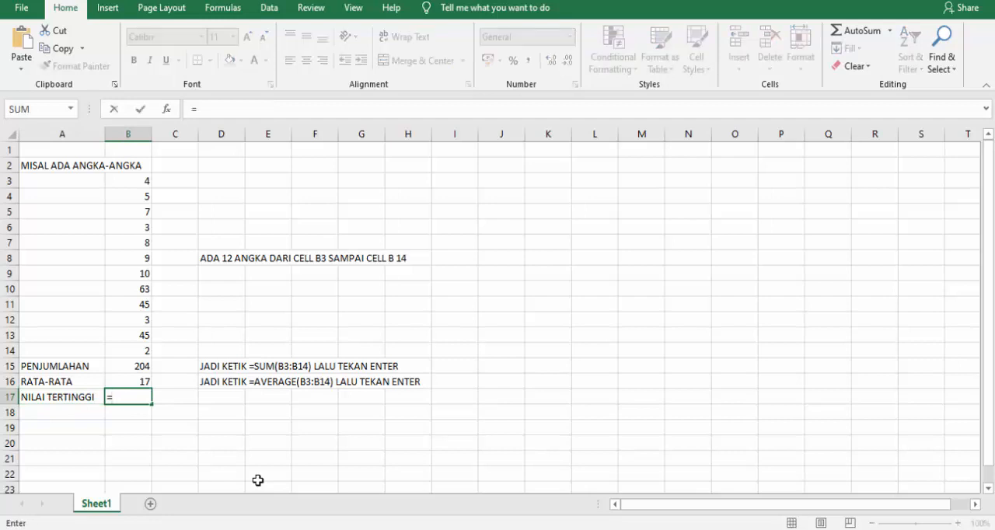
type("MAX")
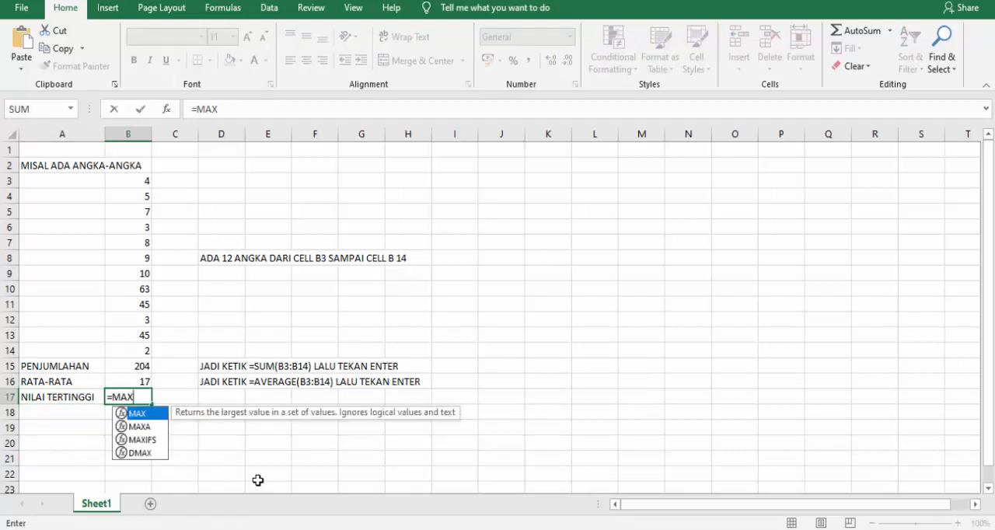
type("(")
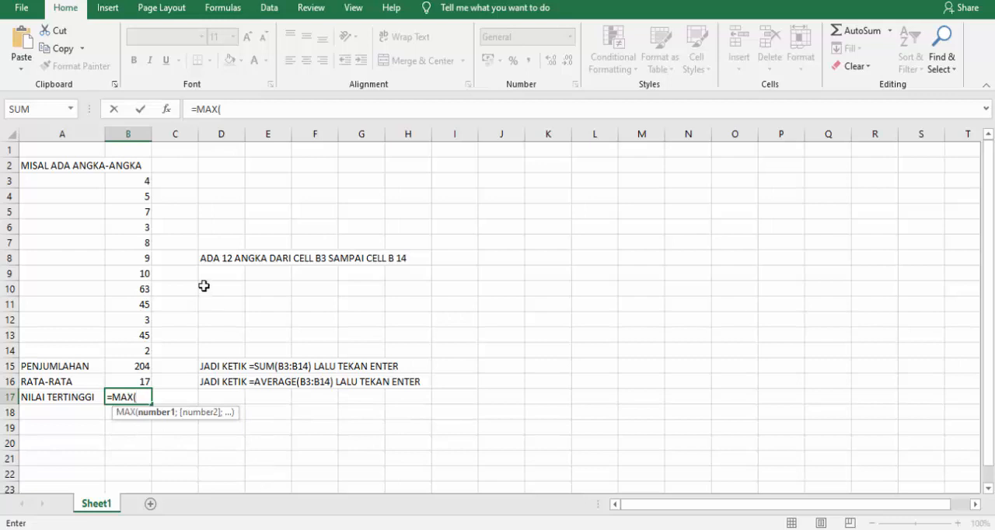
left_click_drag(142, 180, 133, 351)
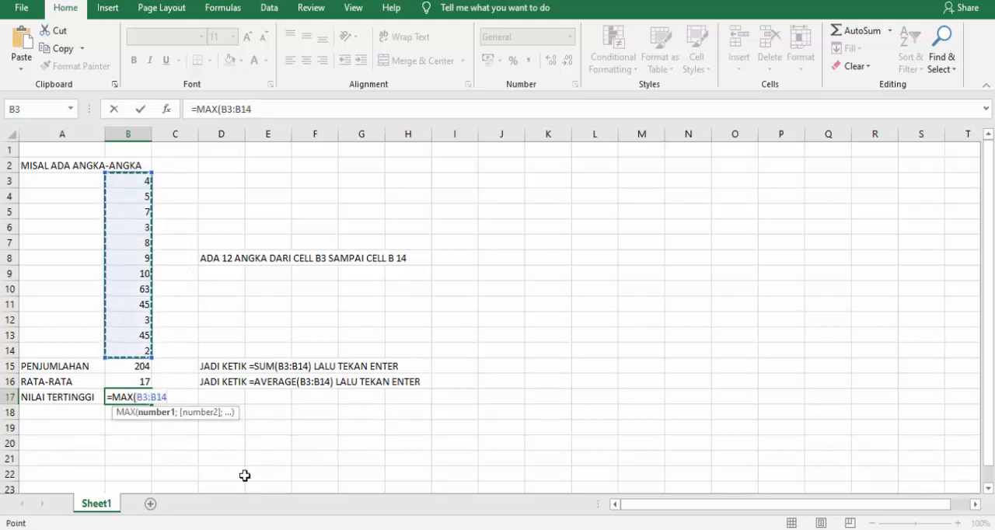
type(")")
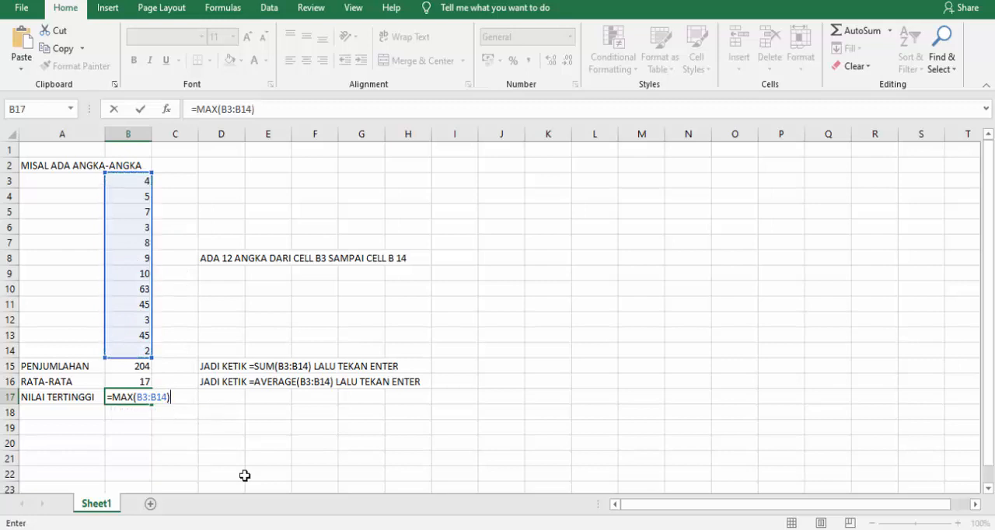
key("Return")
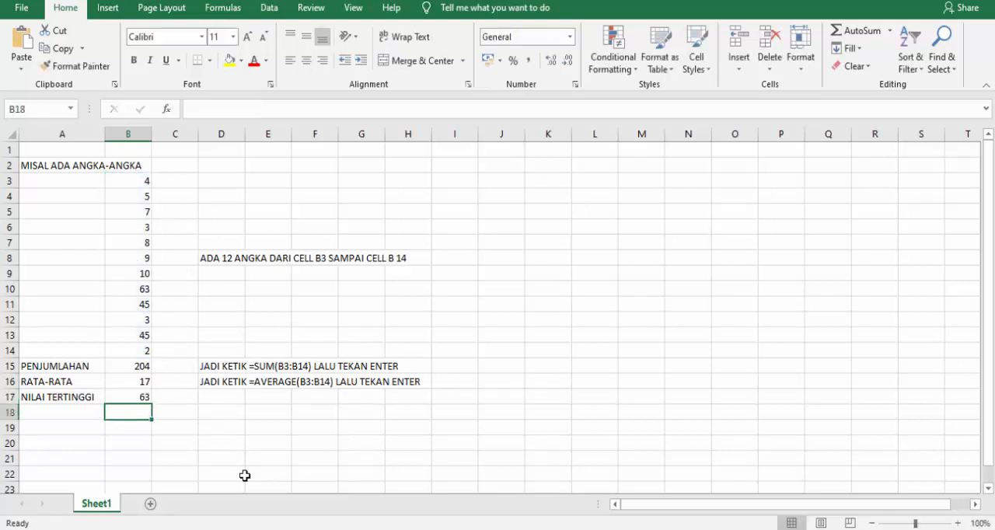
left_click(144, 399)
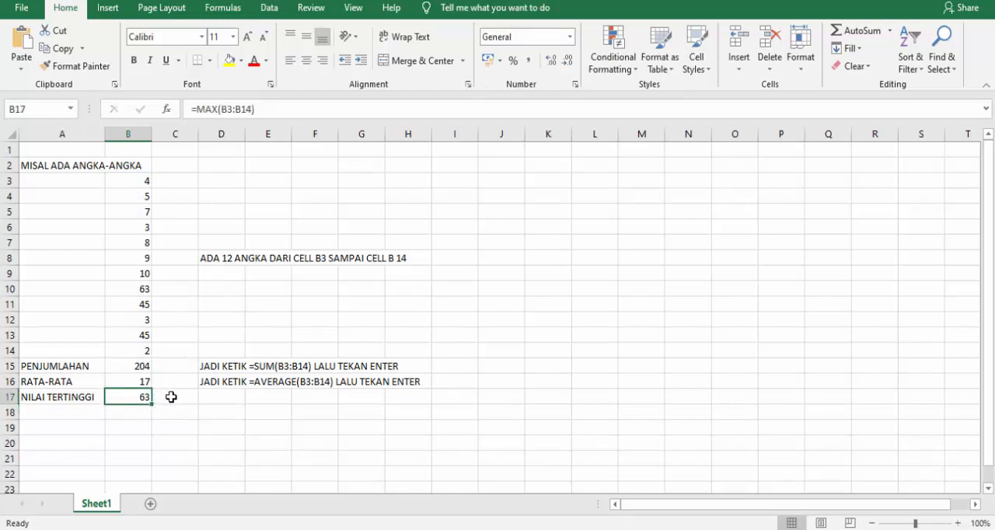
left_click(144, 287)
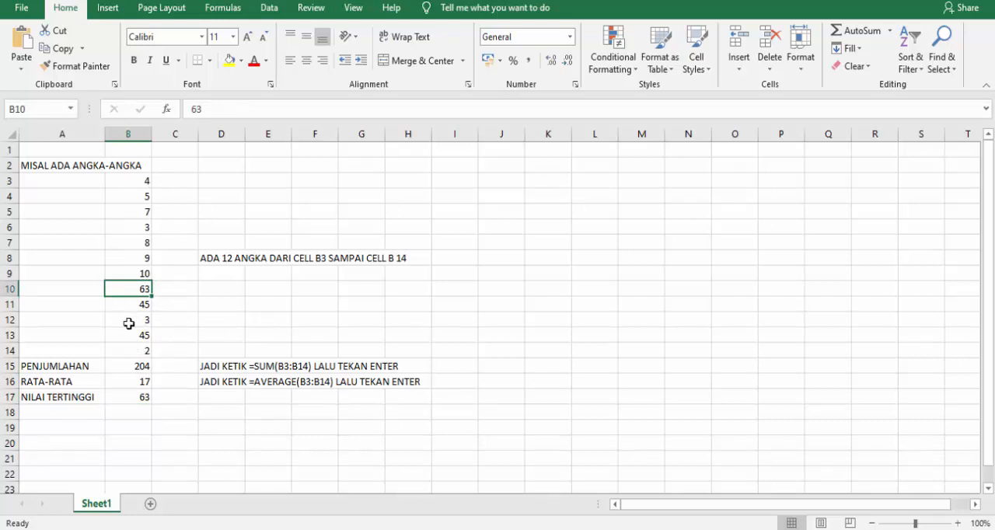
Enter the explanation "JADI KETIK =MAX(B3:B14) LALU TEKAN ENTER" in cell D17.
left_click(224, 398)
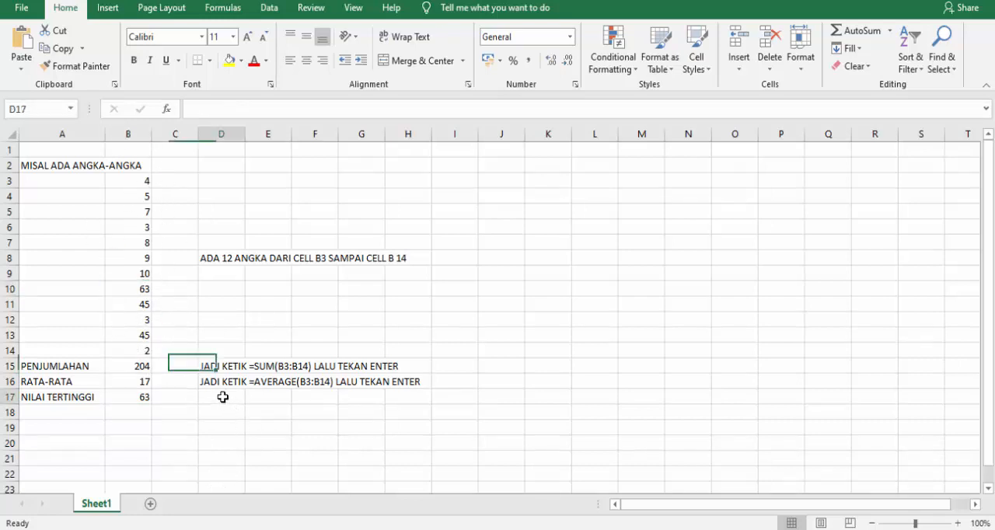
type("JADI ")
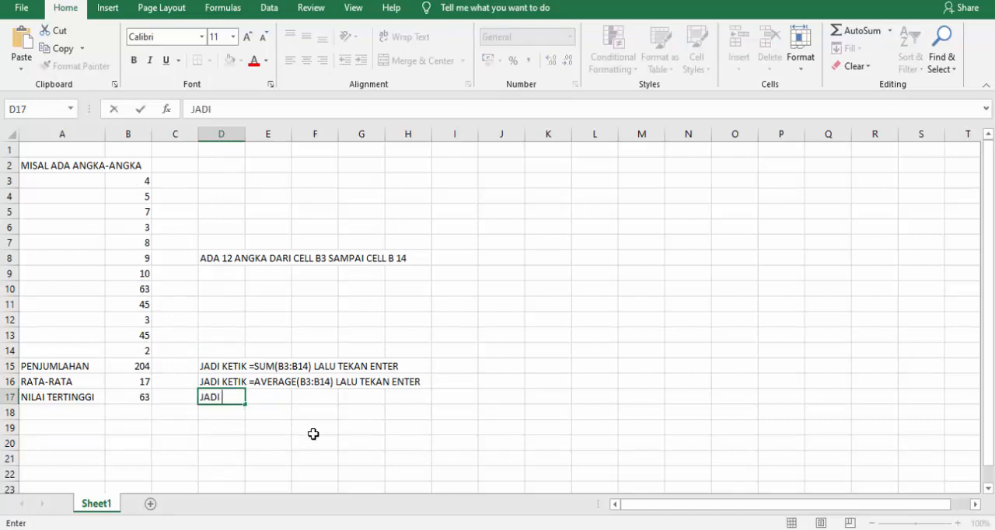
type("KETIK =MAX")
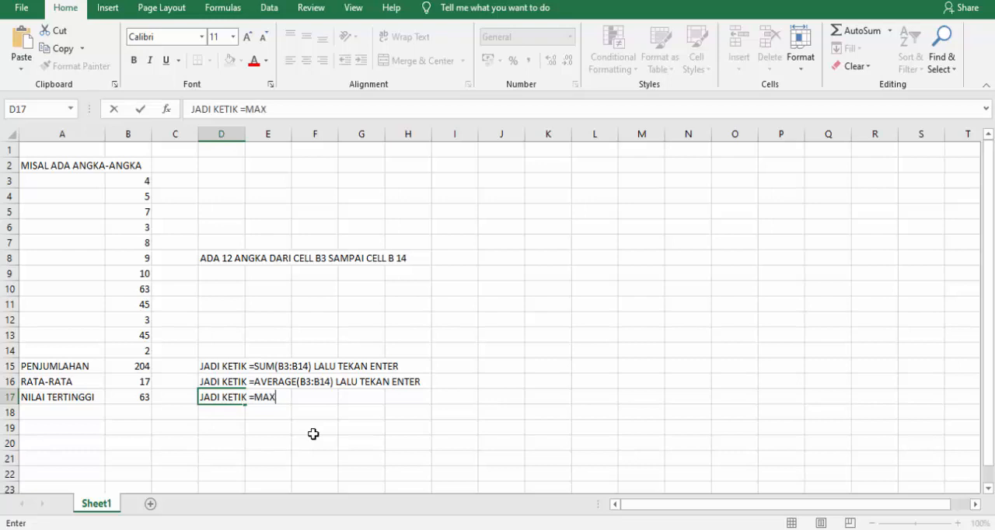
type("(B3:bB")
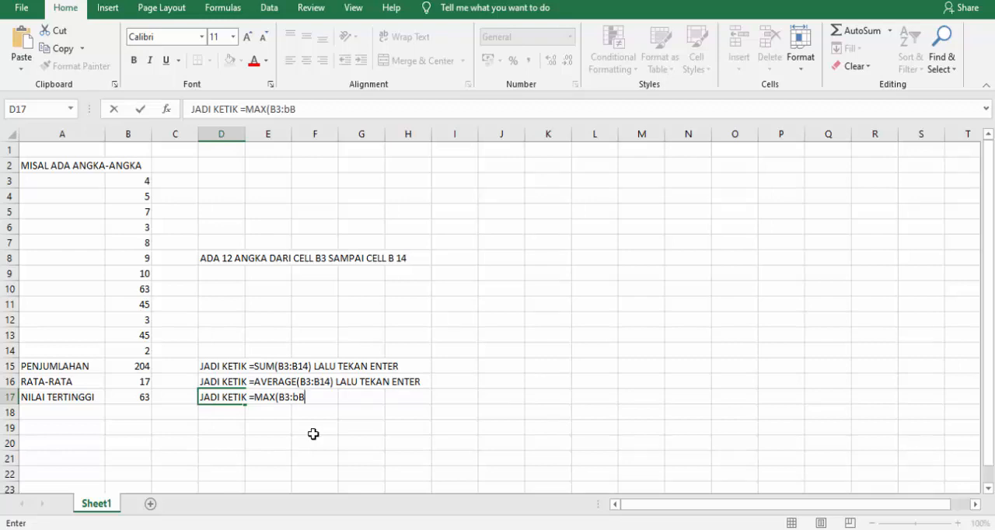
type("14)")
left_click(296, 109)
key("BackSpace")
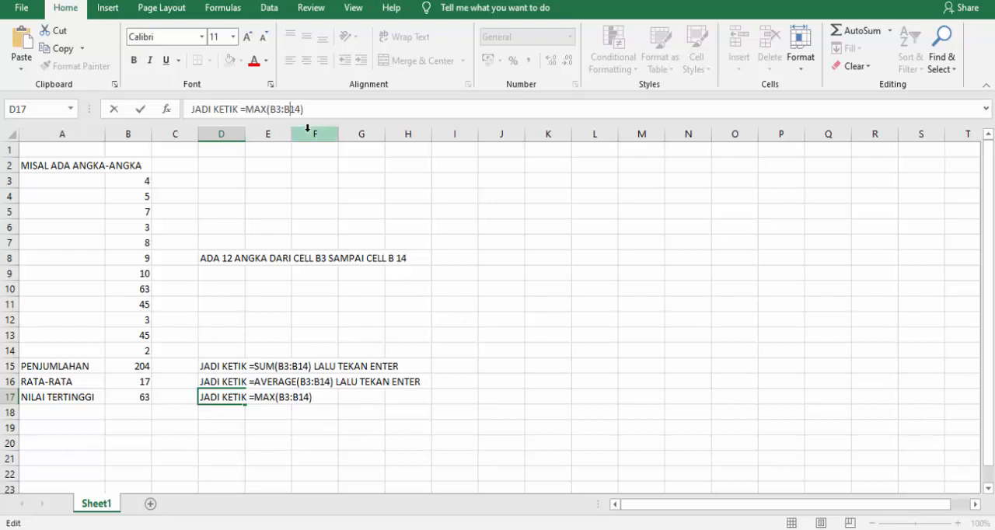
left_click(328, 110)
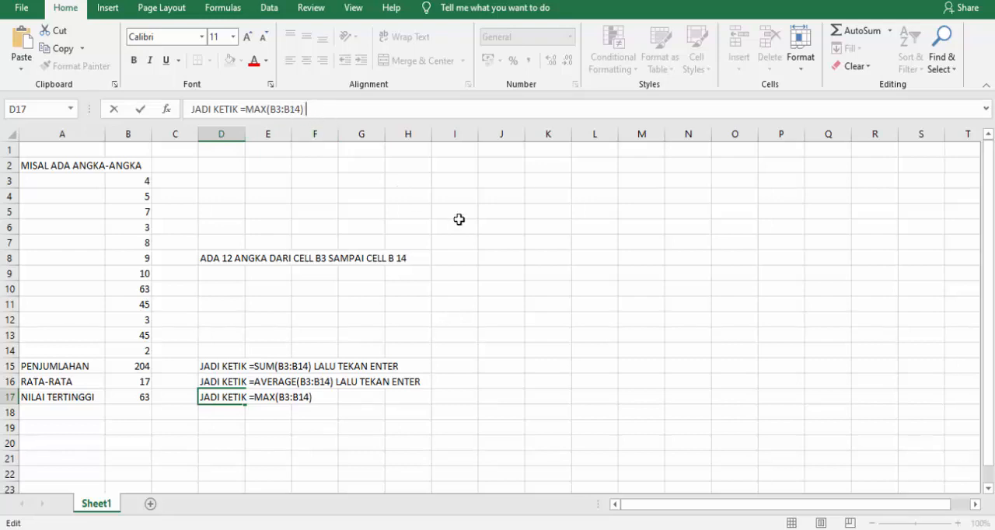
type("lalu")
key("BackSpace")
key("BackSpace")
key("BackSpace")
type("ALU TEKAN ENTER")
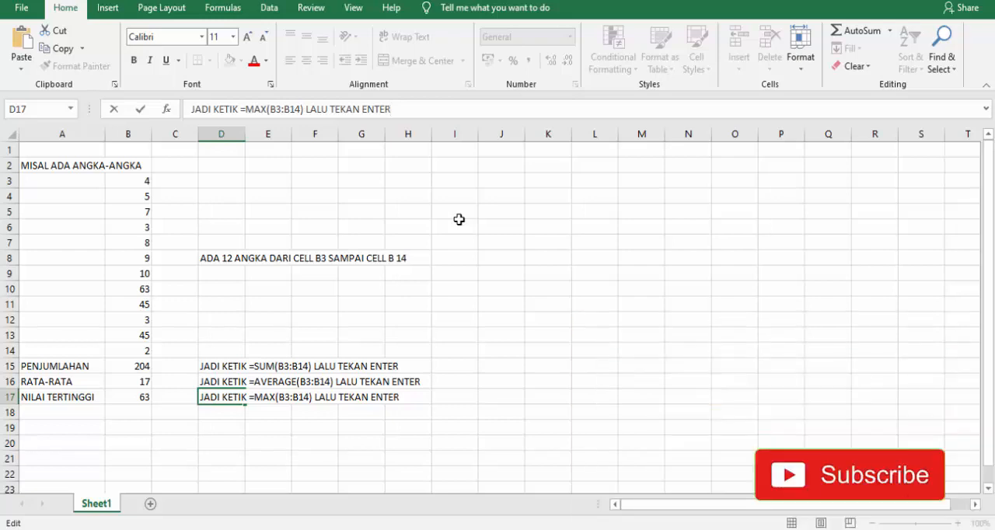
key("Return")
Enter the label "NILAI TERENDAH" in cell A18, below "NILAI TERTINGGI".
key("Left")
key("Left")
key("Left")
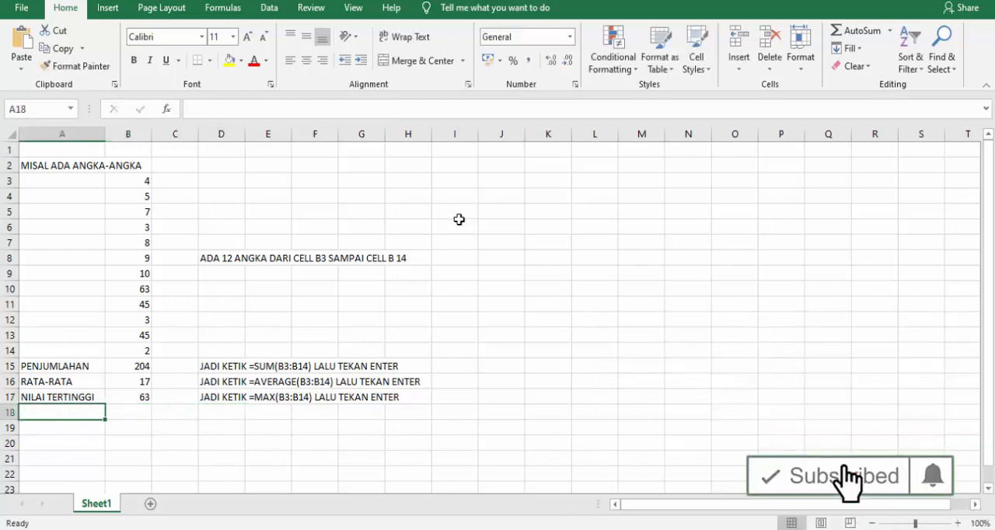
type("NILAI TEREDAH")
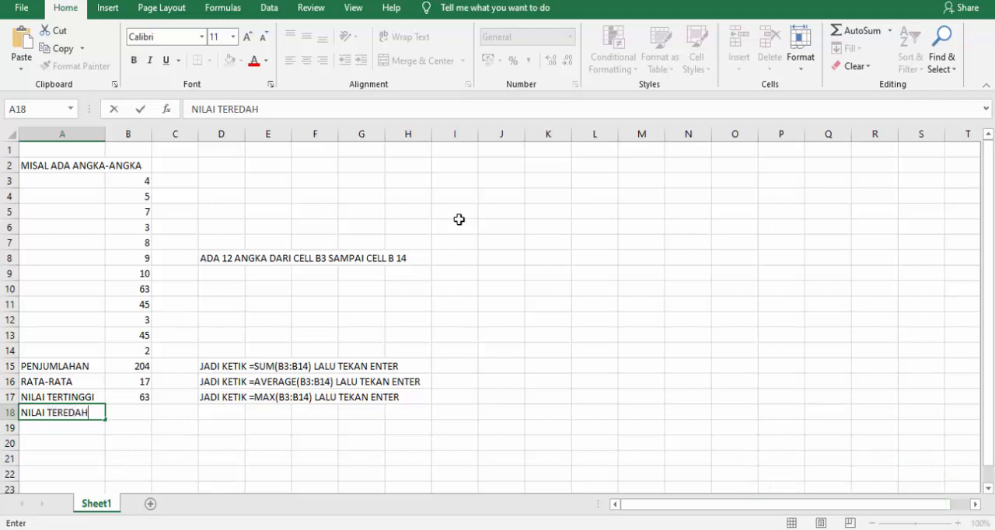
key("BackSpace")
key("BackSpace")
key("BackSpace")
type("NDAH")
key("Tab")
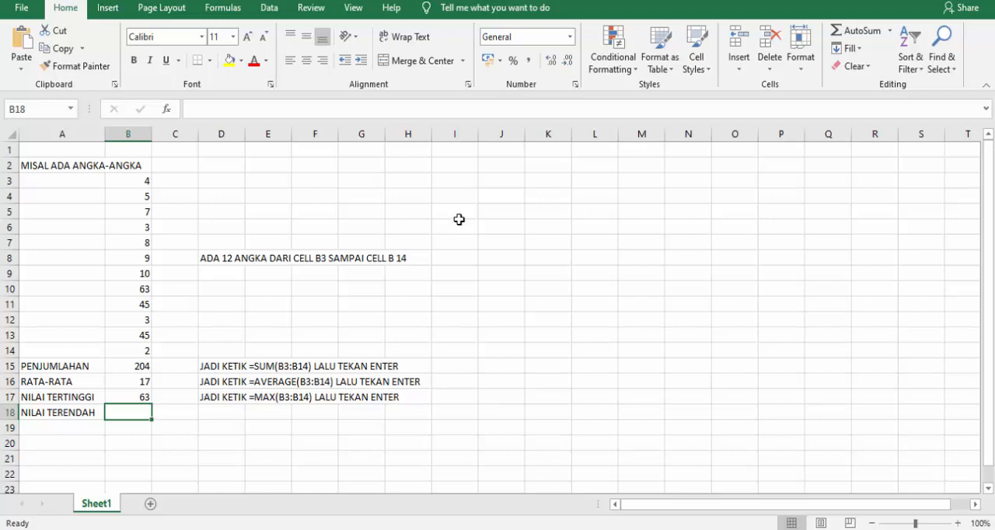
Find the lowest of the listed numbers in cell B18 with the formula =MIN(B3:B14).
type("=")
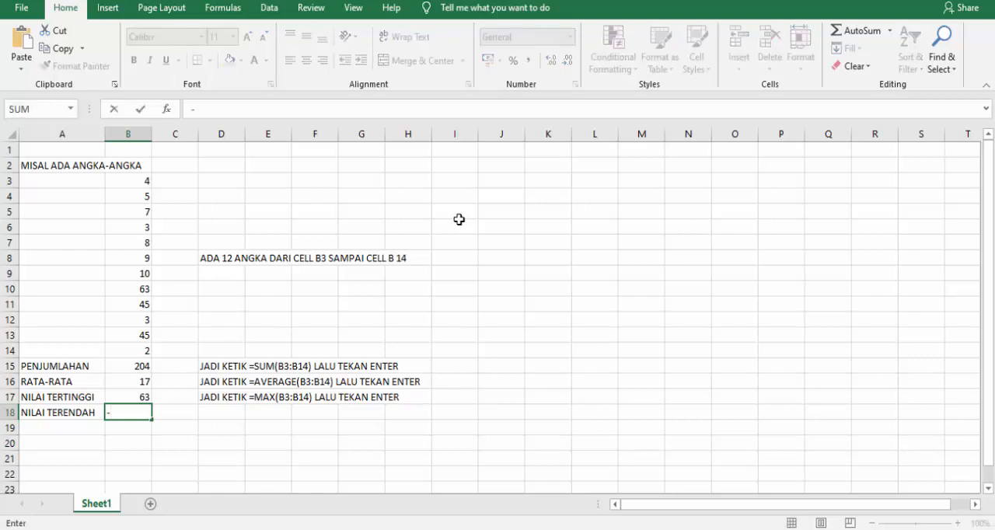
key("BackSpace")
type("=MIN")
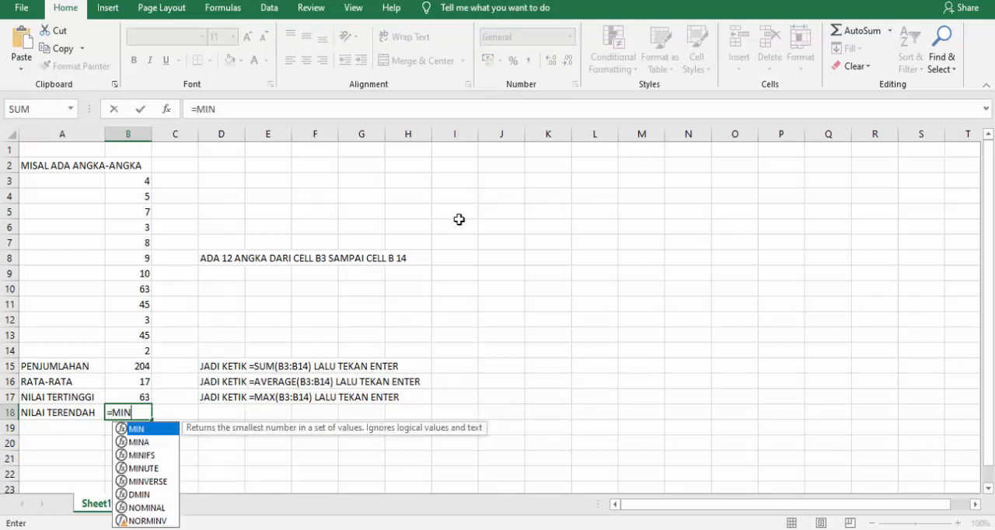
type("(")
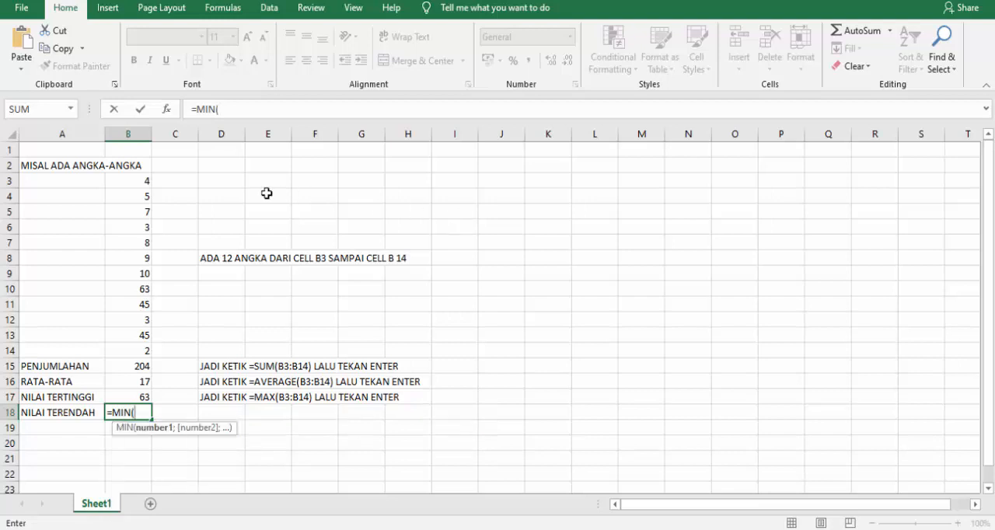
left_click_drag(126, 179, 132, 351)
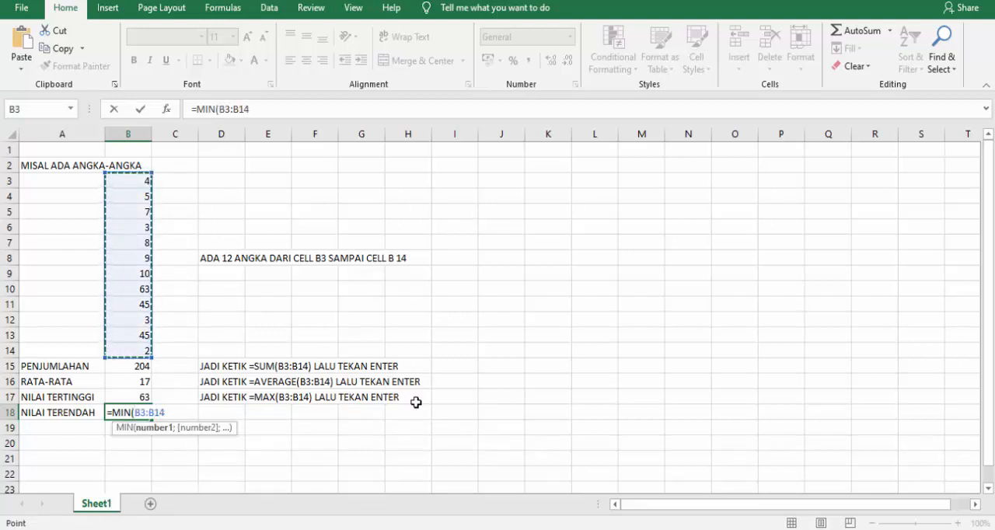
type(")")
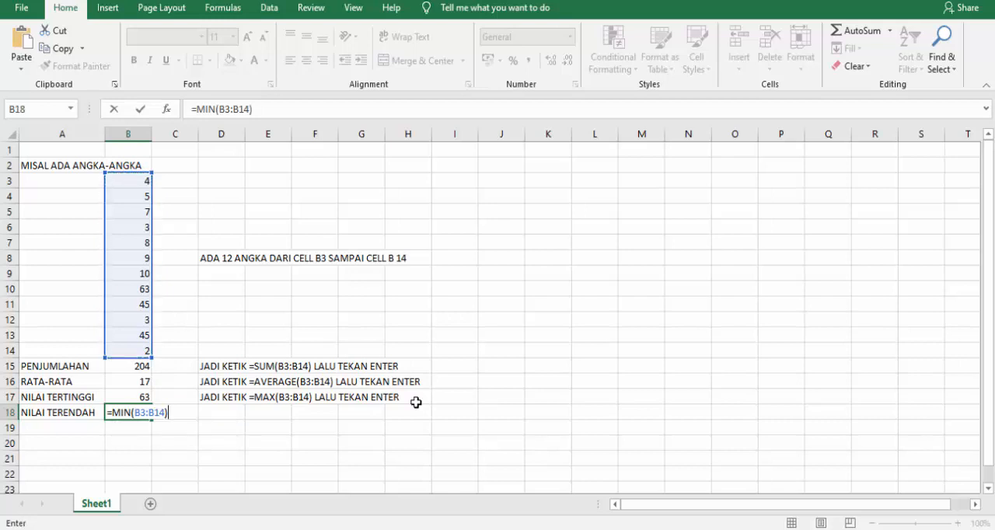
key("Return")
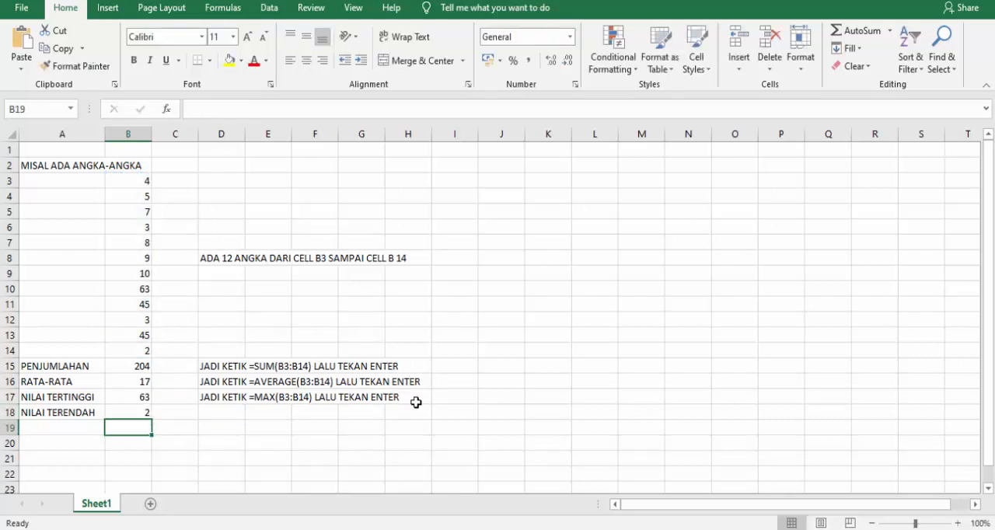
Compare the MIN result with the matching number in B14 and enter "JADI KETIK =MIN(B3:B14) LALU TEKAN ENTER" in cell D18.
left_click(147, 414)
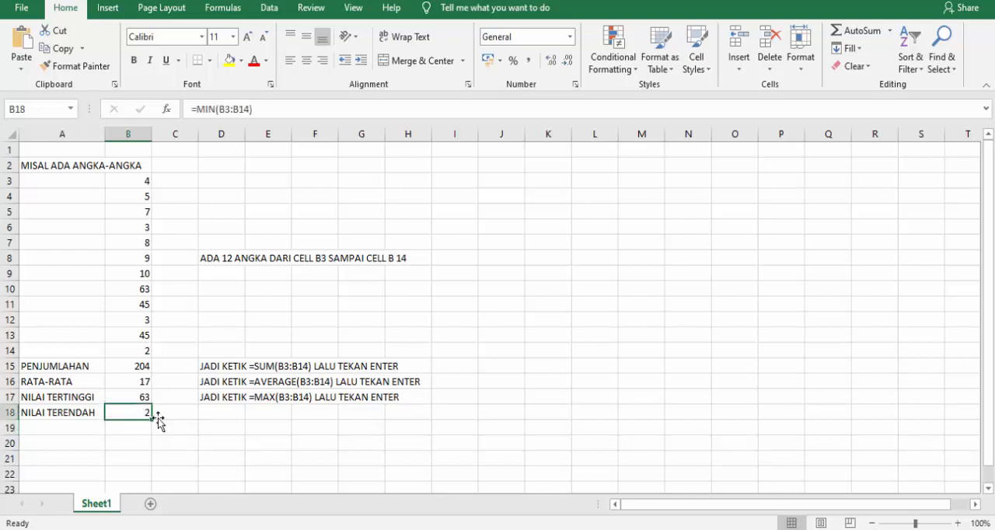
left_click(143, 350)
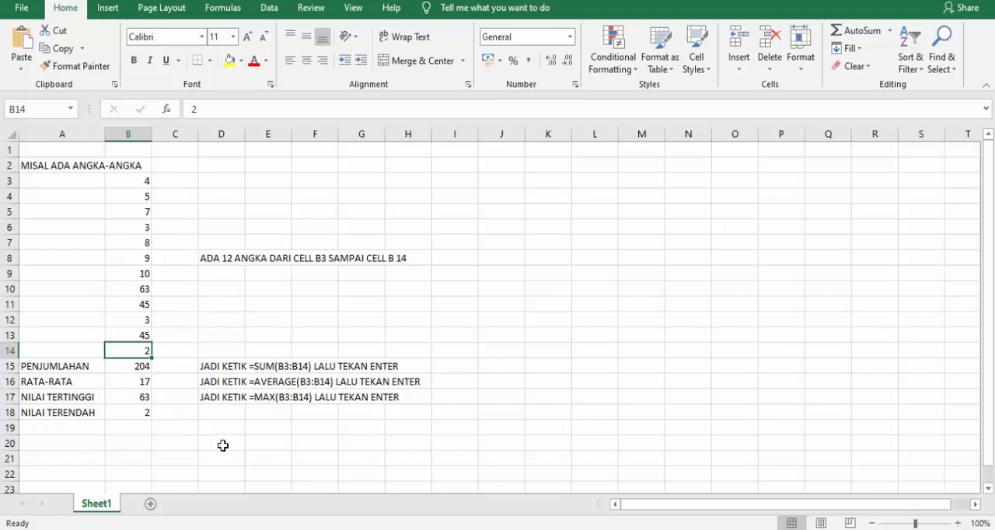
left_click(224, 397)
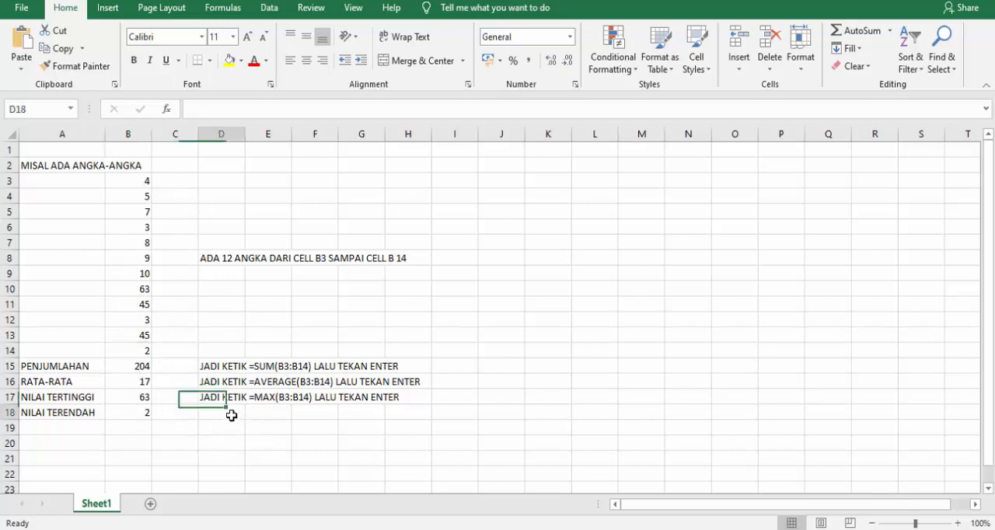
left_click(229, 413)
type("JADI ")
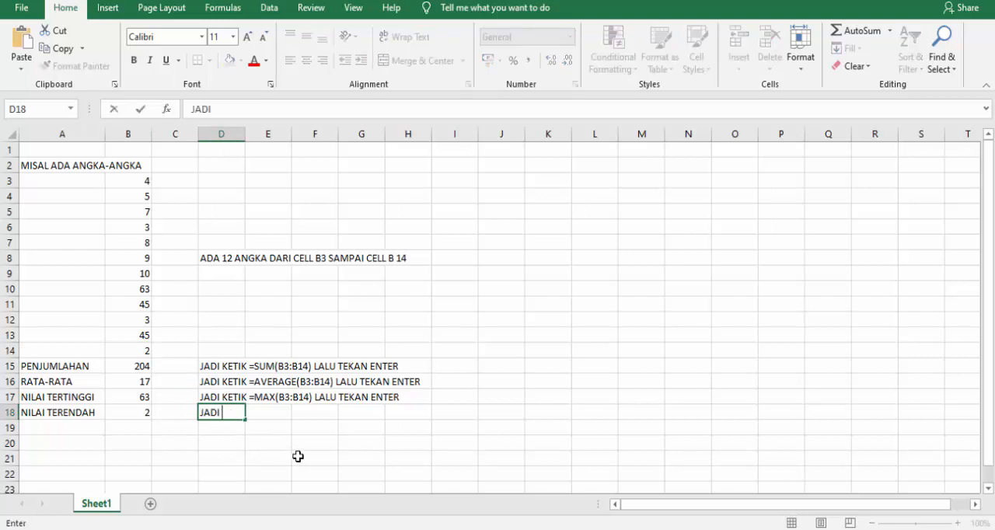
type("KETIK =MIN")
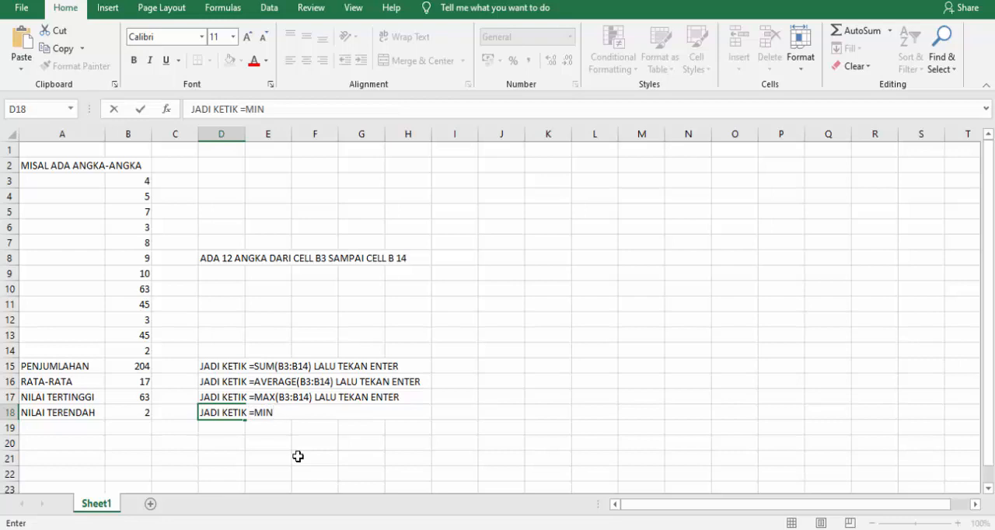
type("(B3:B14) LA")
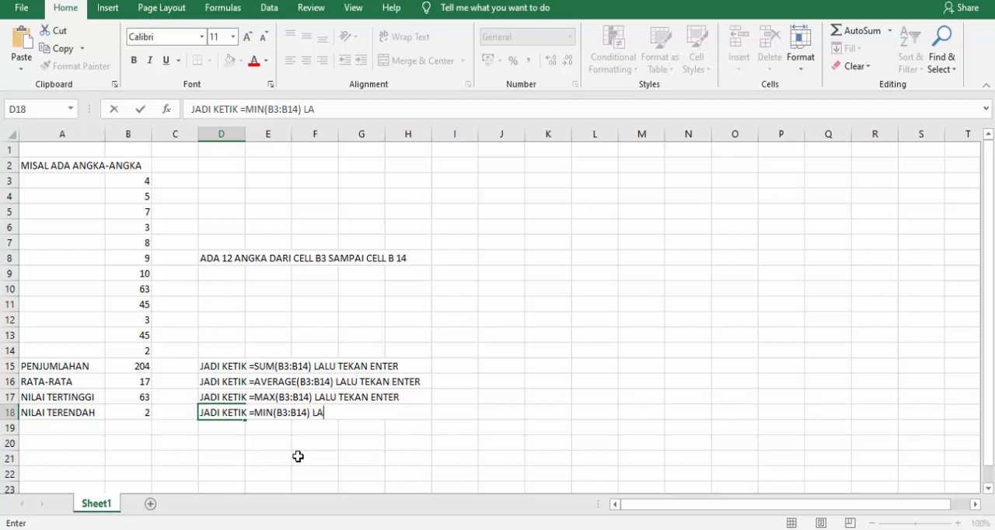
type("LU TEK AN ENTER")
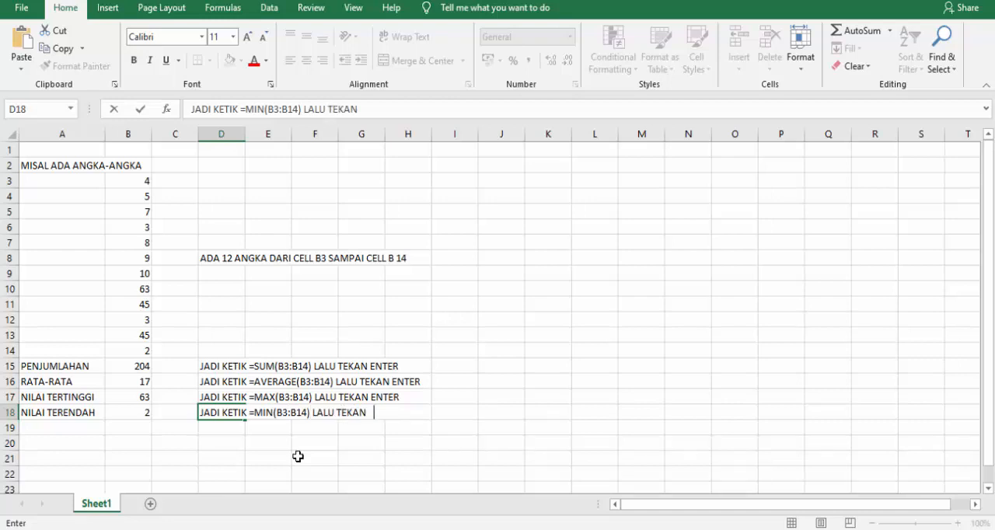
key("Return")
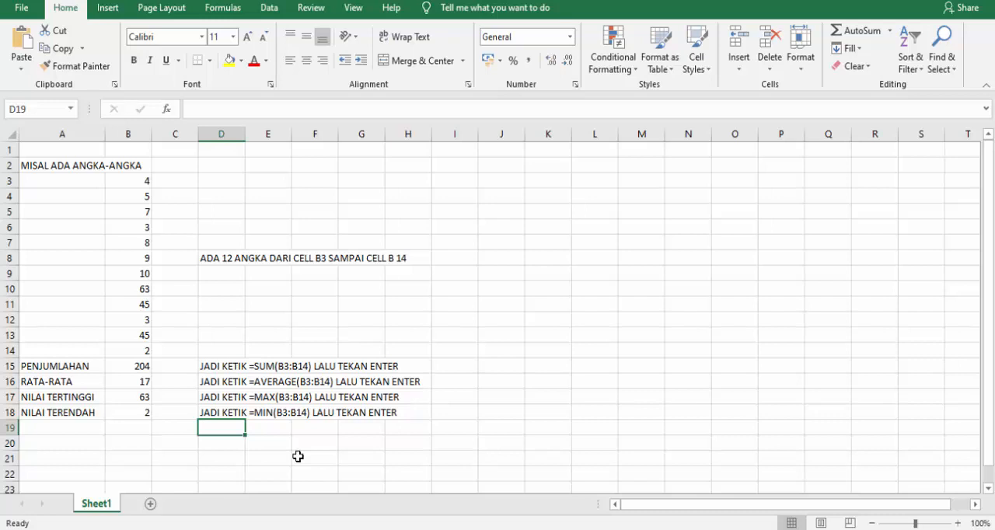
Enter the closing remark "MUDAH BUKAN??? MARI KITA KE CONTOH BERIKUTNYA..!!" in cell B21.
left_click(134, 455)
type("MUDA")
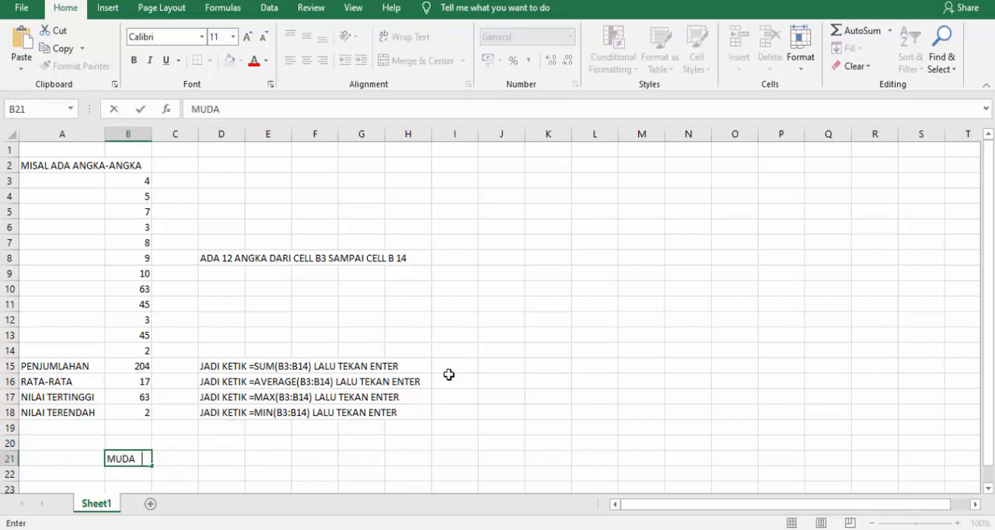
type("H BU KAN")
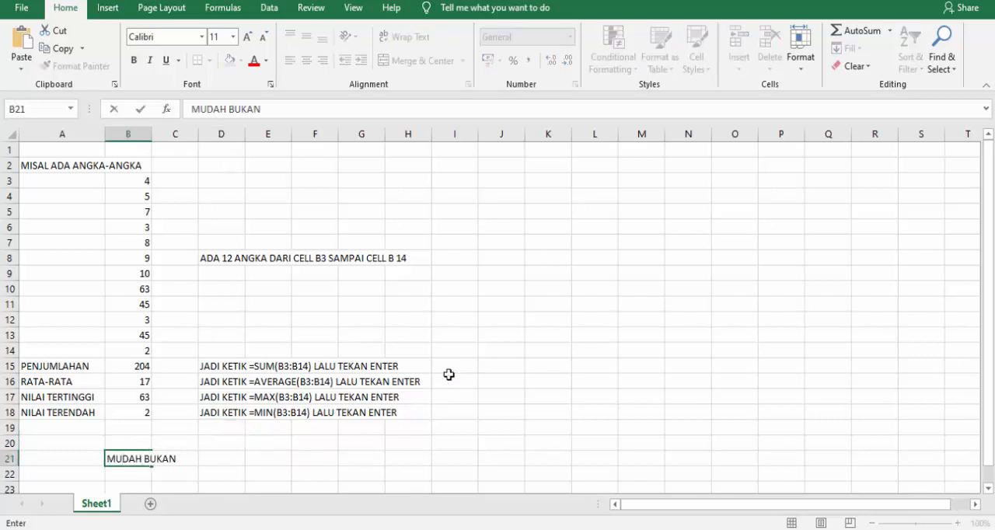
type("??? MARI KITA ")
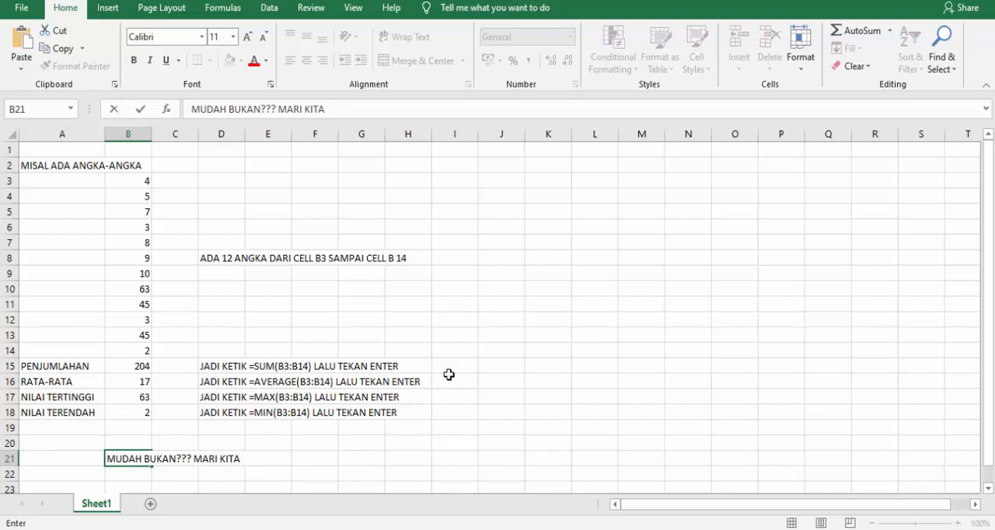
type("KE CONTO")
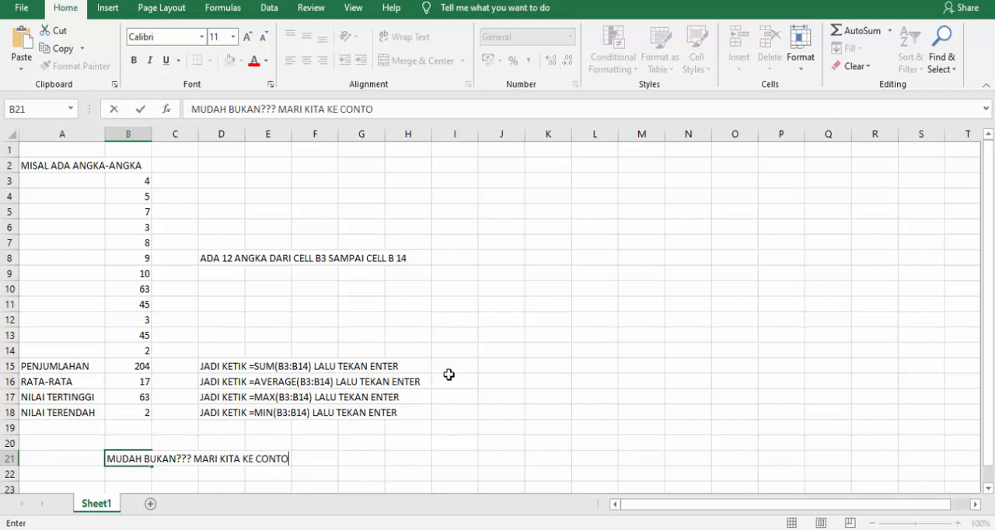
type("H BERIKUTN")
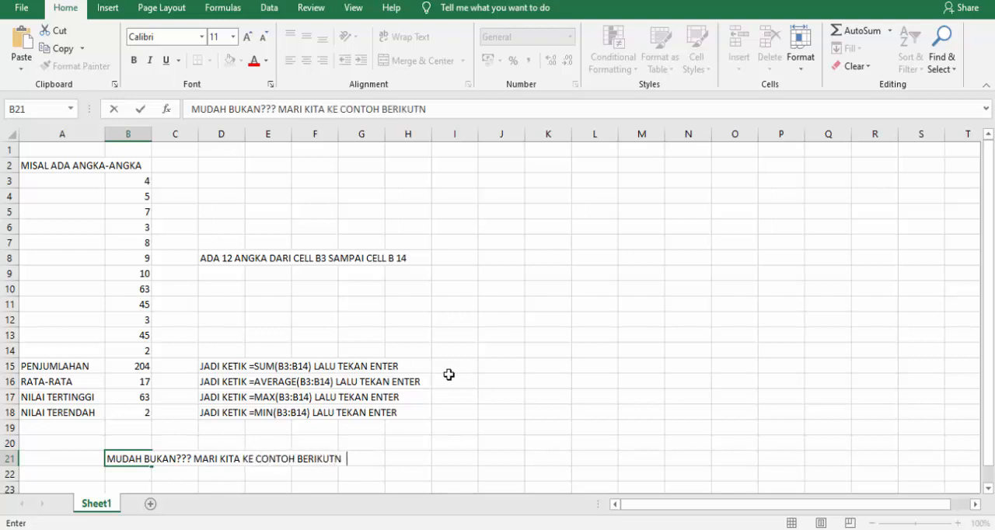
key("BackSpace")
type("YA..!!")
left_click(532, 260)
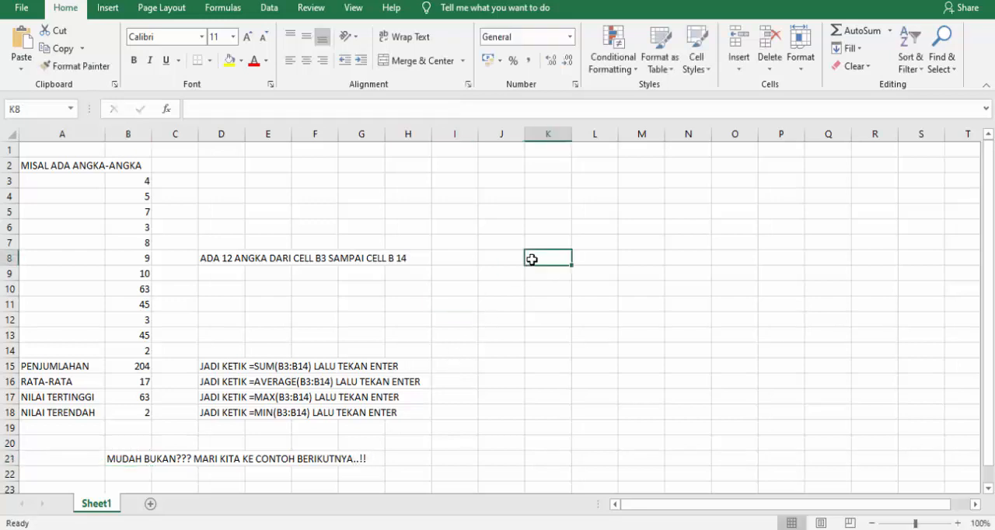
Enter the table headers "No", "Nama" and "Nilai" in J3:L3, and narrow column J and widen column K.
left_click(511, 180)
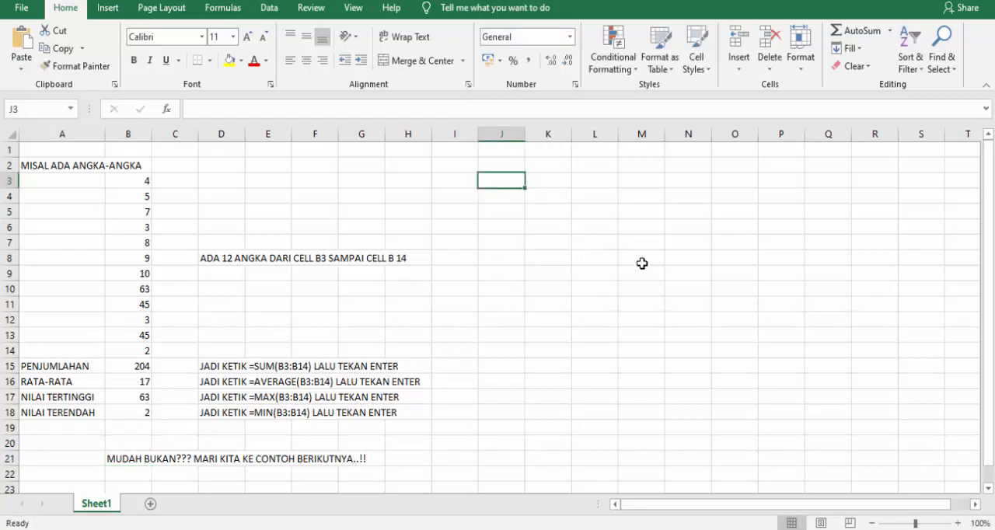
type("nO")
key("BackSpace")
key("BackSpace")
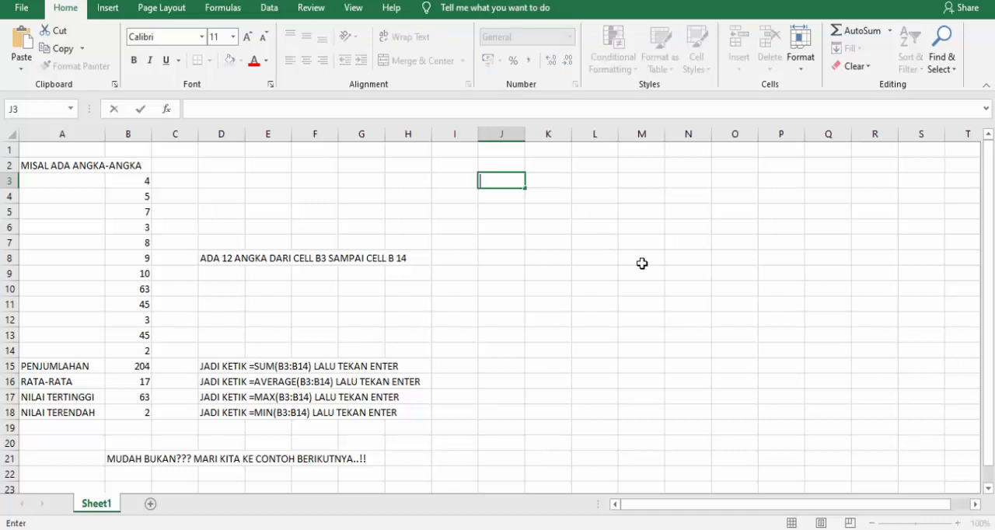
type("No")
key("Tab")
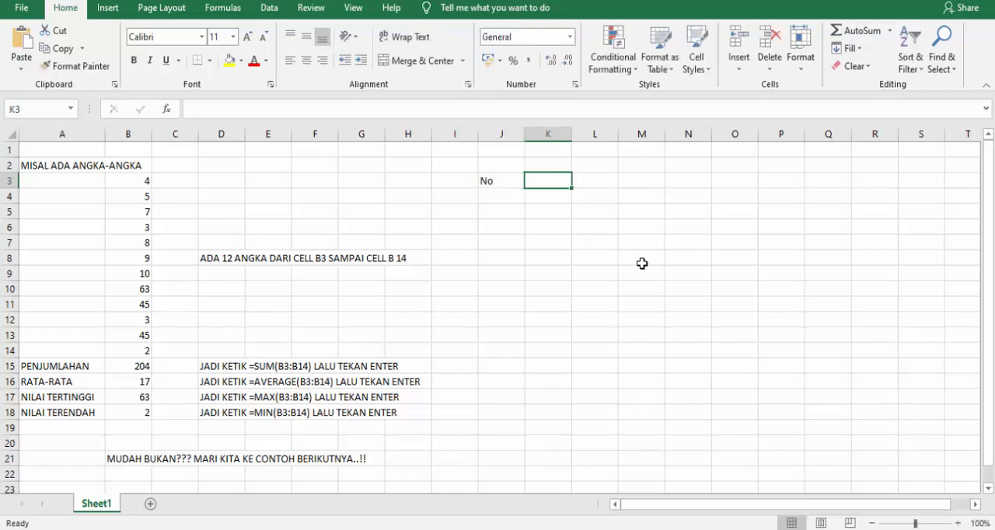
type("Nama")
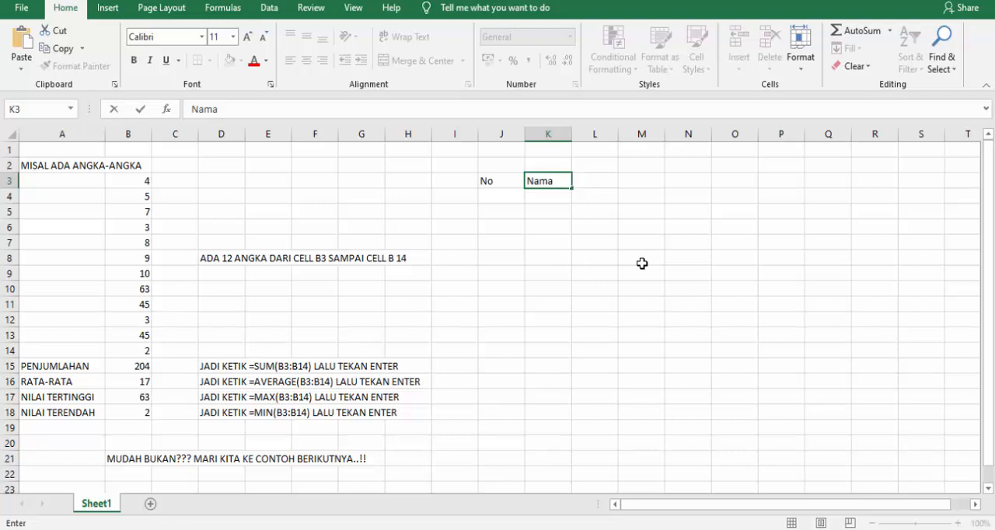
key("Tab")
type("Nilai")
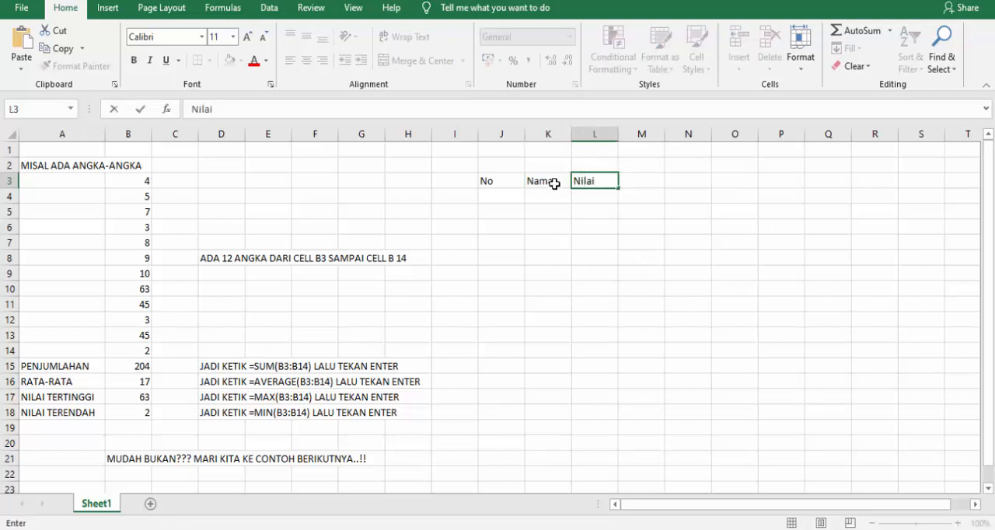
left_click(535, 199)
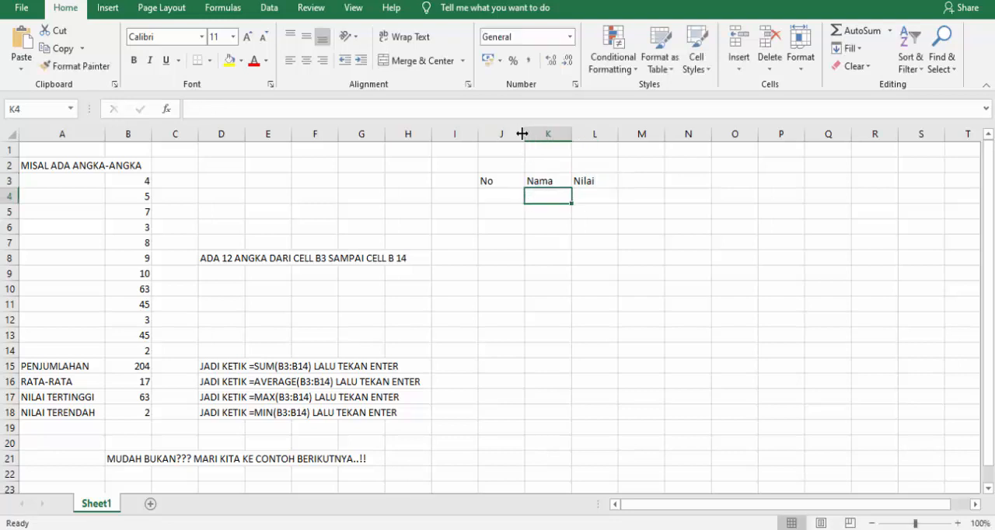
left_click_drag(525, 134, 668, 137)
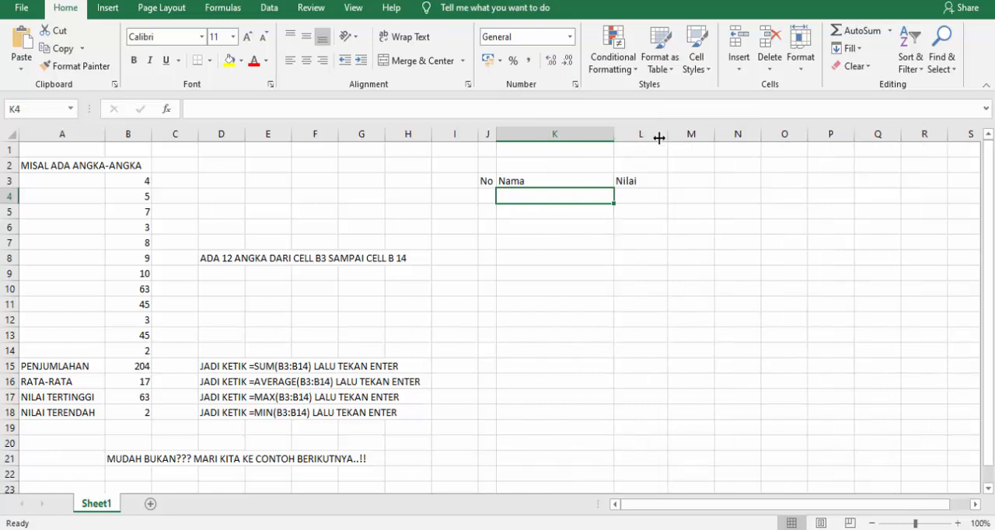
Number the table rows from 1 to 10 in J4:J13 by entering 1, 2, 3 and extending the series.
left_click(486, 195)
type("1")
key("Return")
type("2")
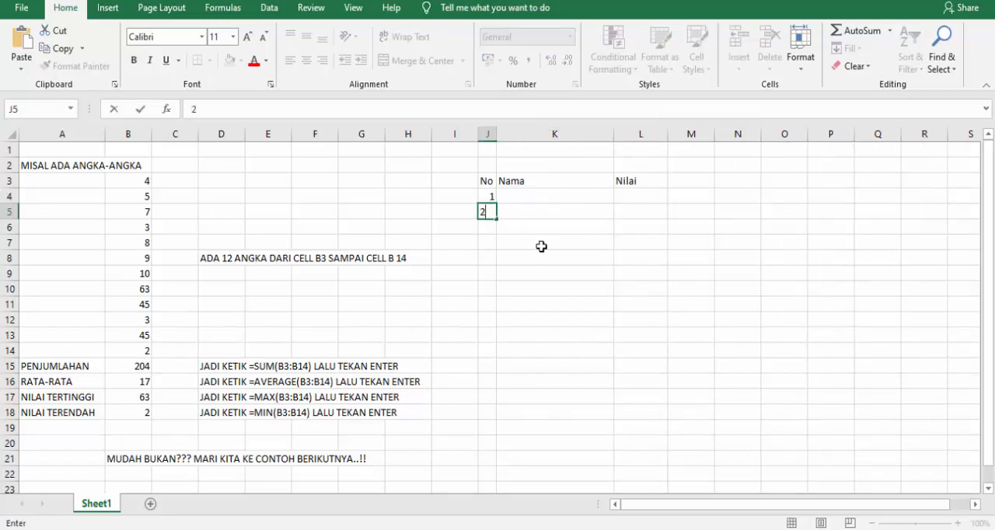
key("Return")
type("3")
key("Return")
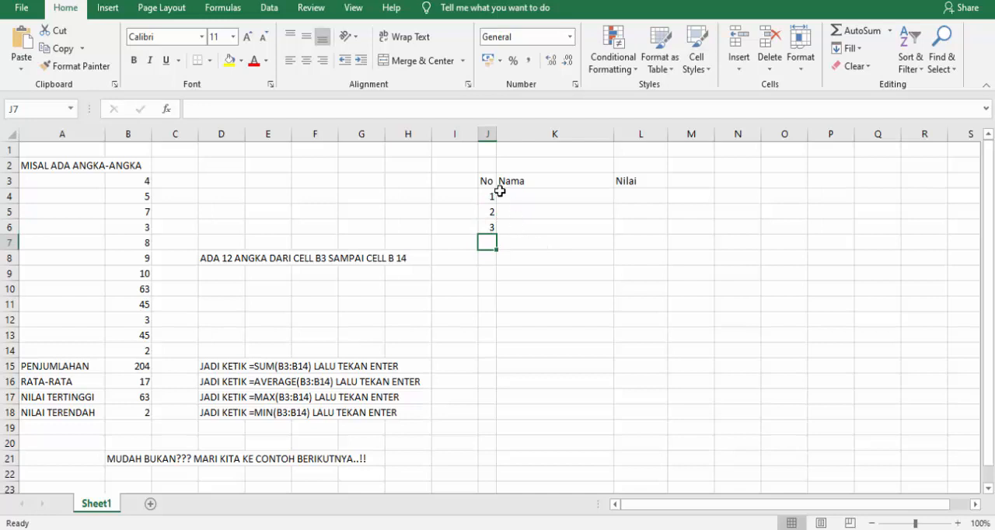
left_click_drag(488, 194, 522, 335)
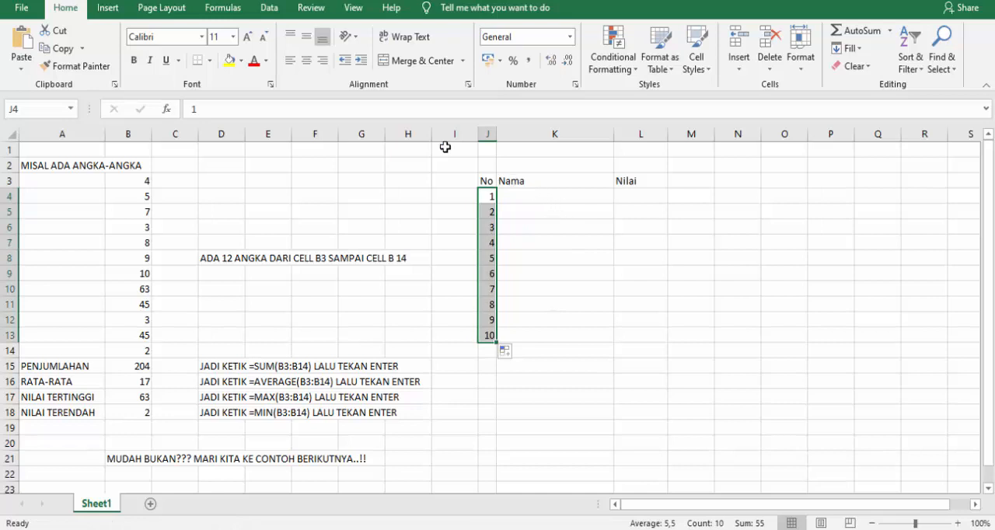
Center the row numbers in J4:J13 and the headers in J3:L3 horizontally and vertically, and make the headers bold.
left_click(306, 60)
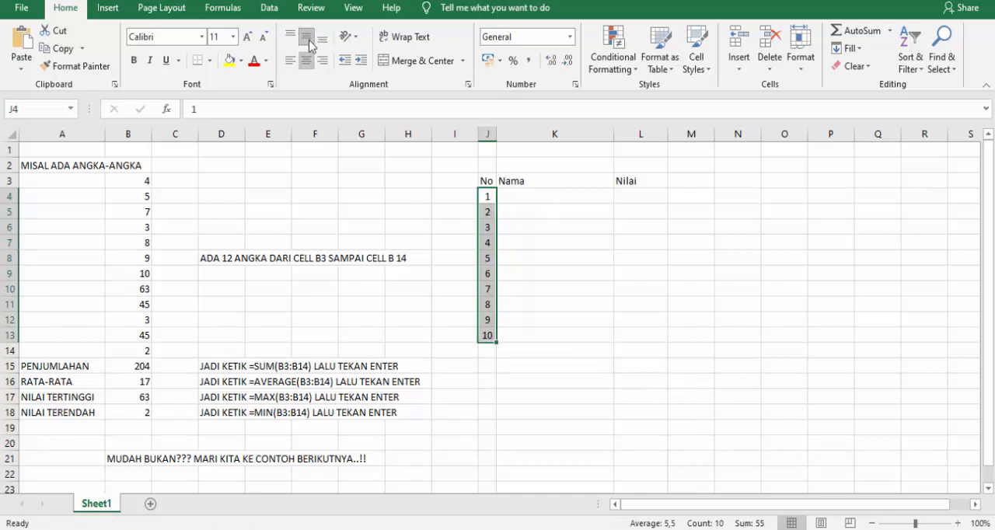
left_click_drag(486, 181, 633, 180)
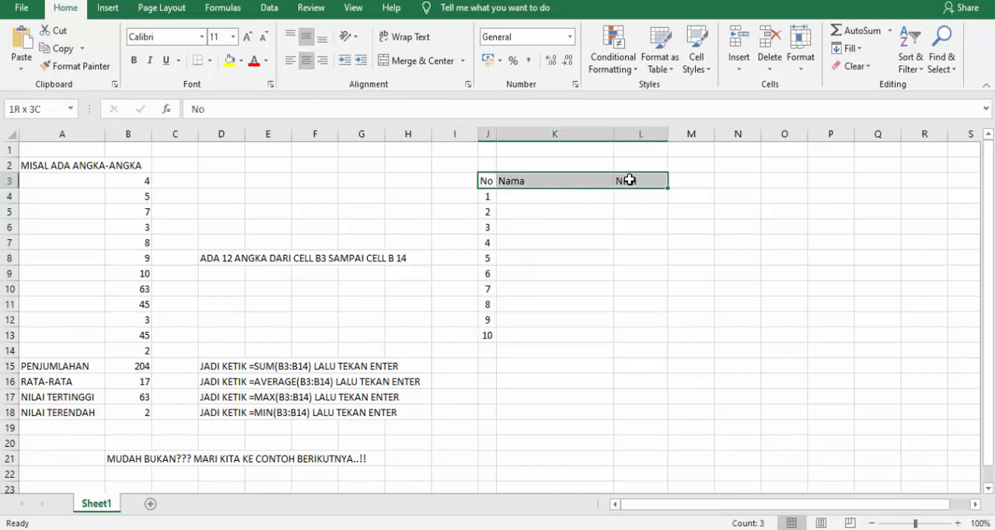
left_click(309, 60)
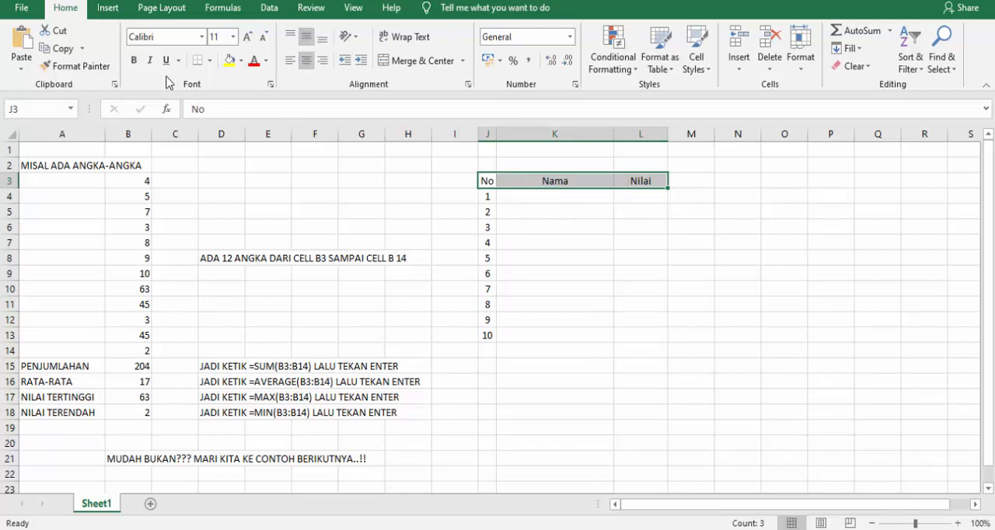
left_click(134, 60)
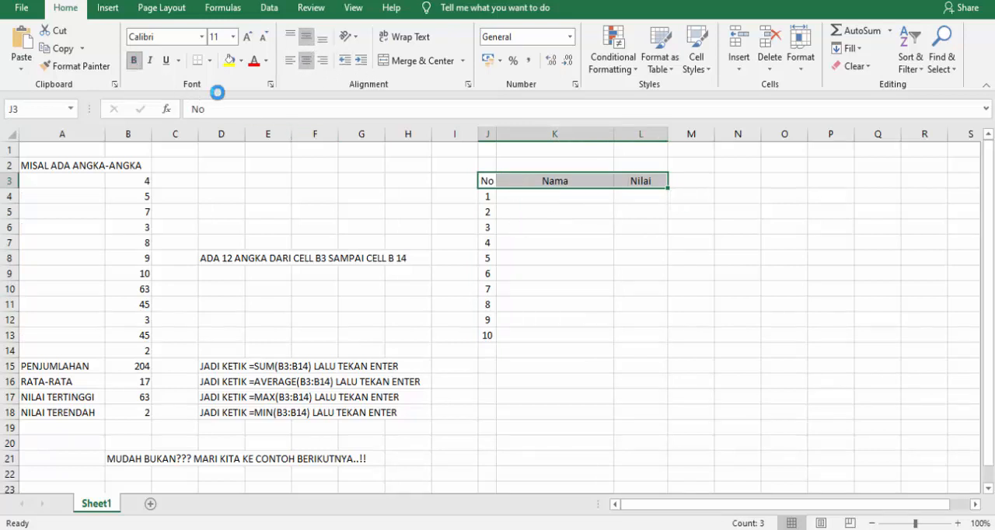
Enter five sample first names, with initials running alphabetically from A to E, in K4:K8.
left_click(540, 199)
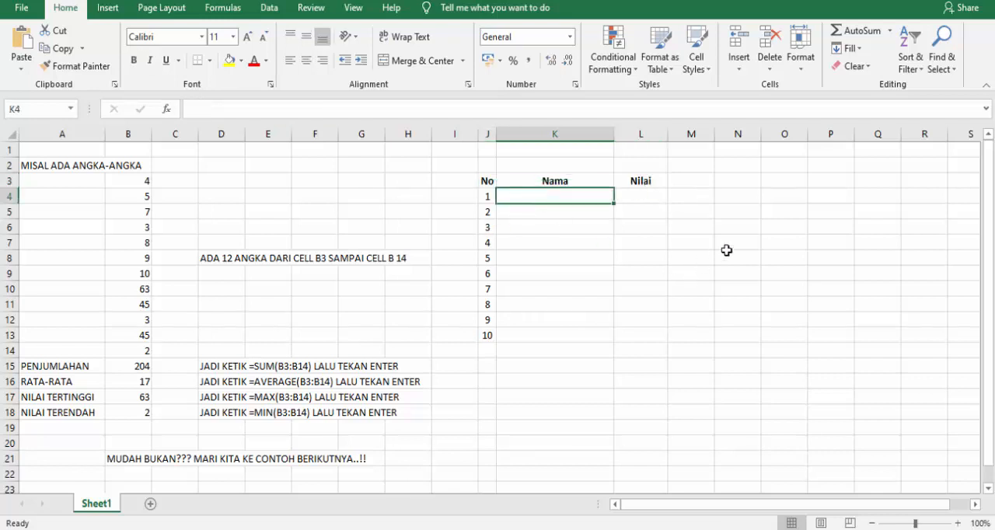
type("aBDUL")
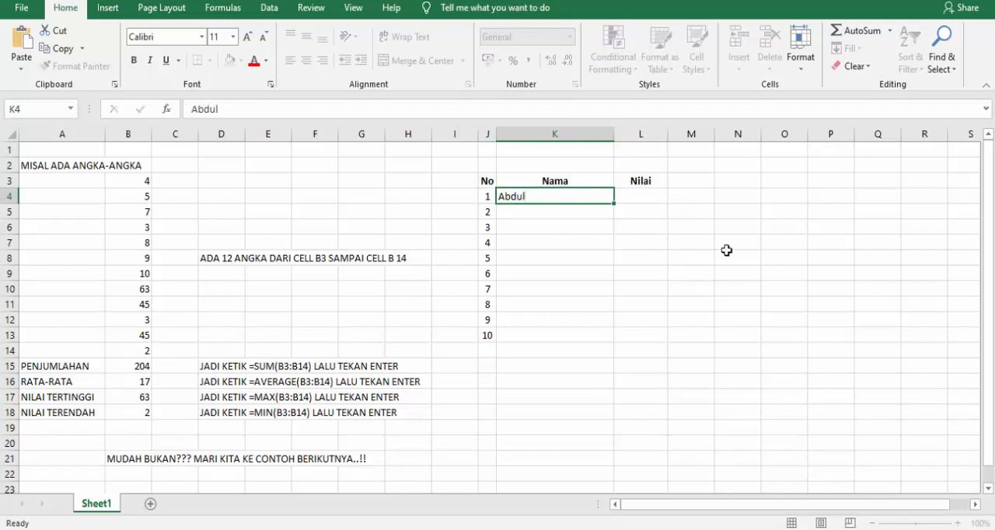
key("Return")
type("Budi")
key("Return")
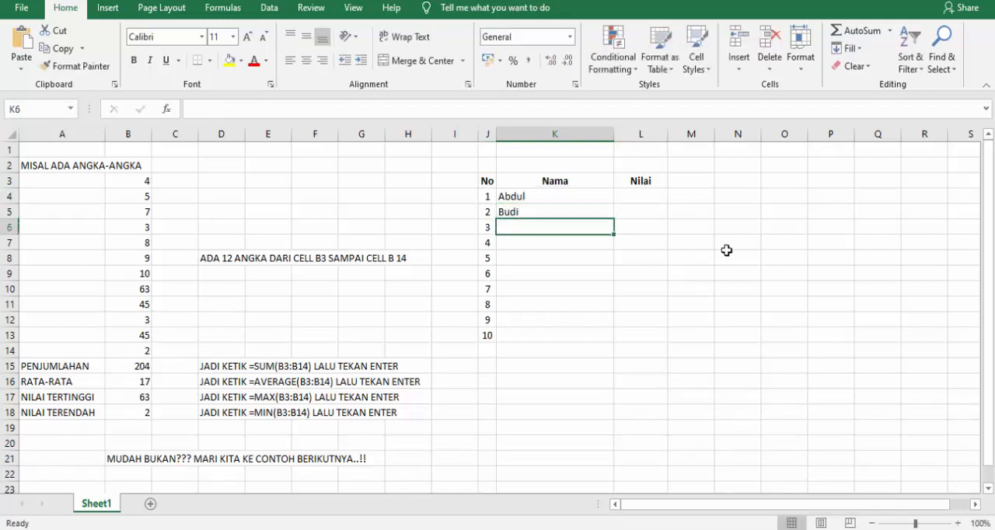
type("C ")
type("pi")
key("Return")
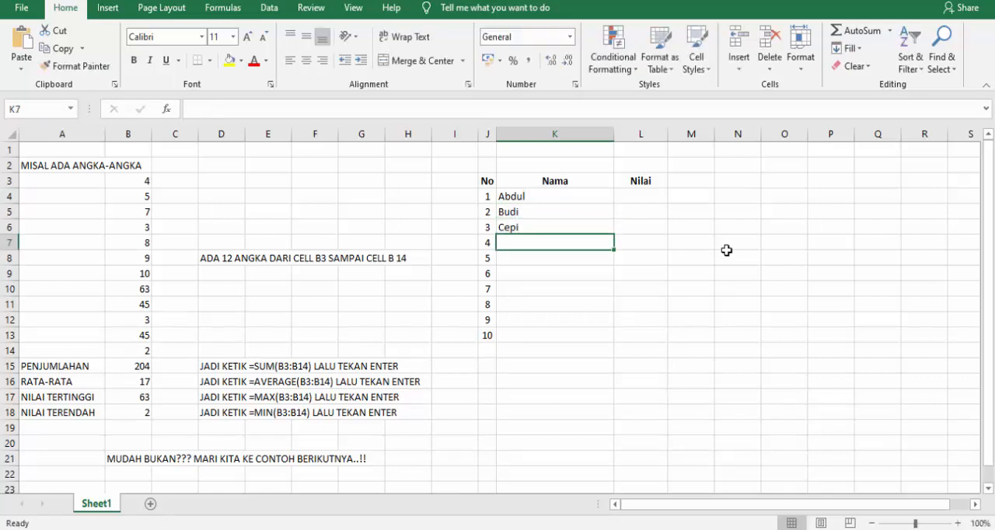
type("Dinda")
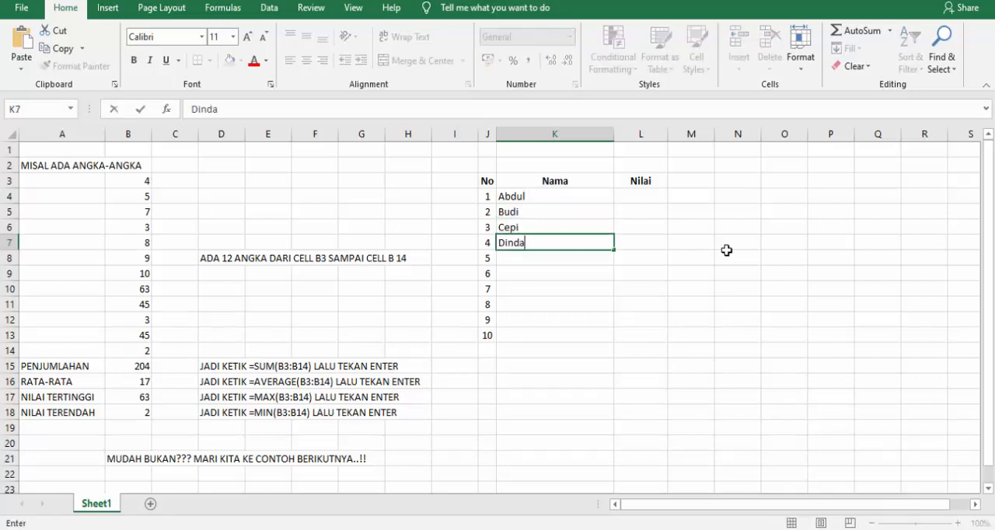
key("Return")
type("Eri")
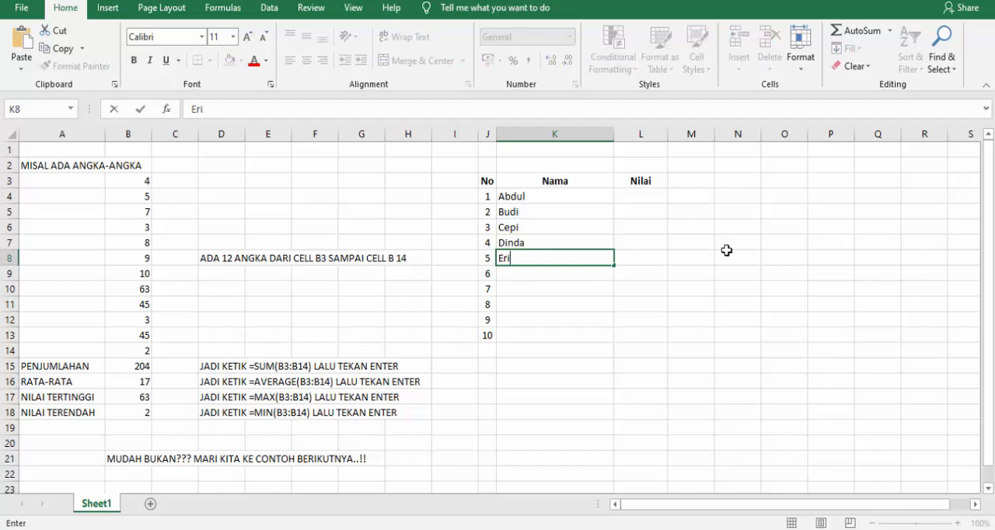
key("Return")
Fill K9:K13 with five more sample first names, with initials running alphabetically from F to J.
type("Feni")
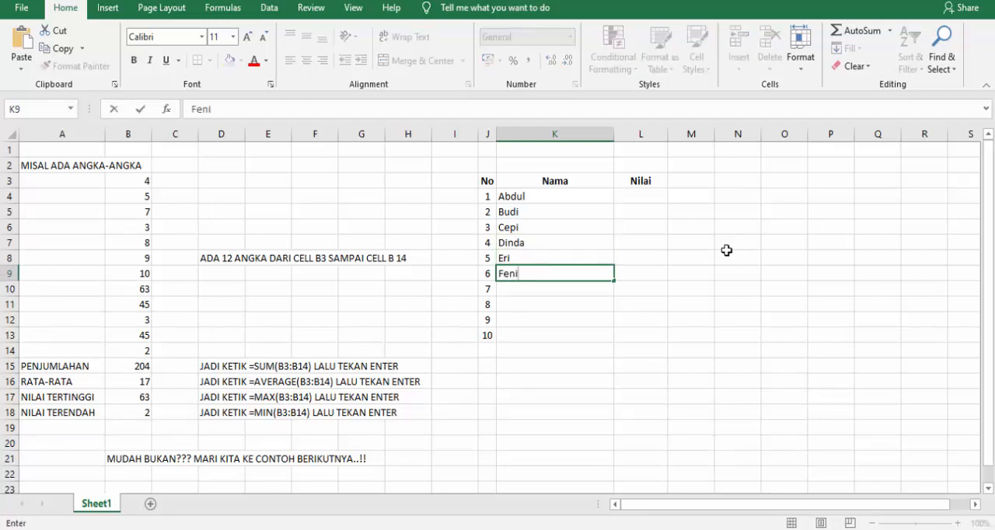
key("Return")
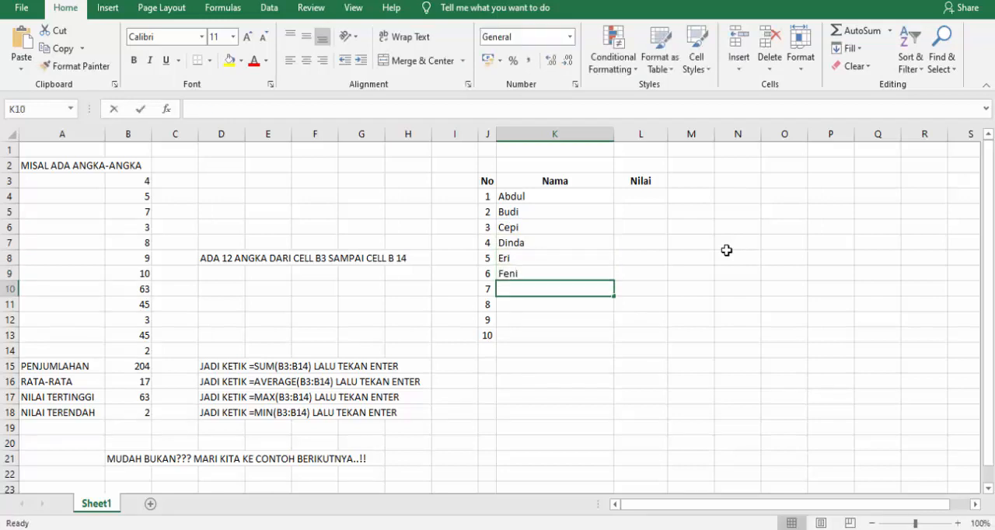
type("Gina")
key("Return")
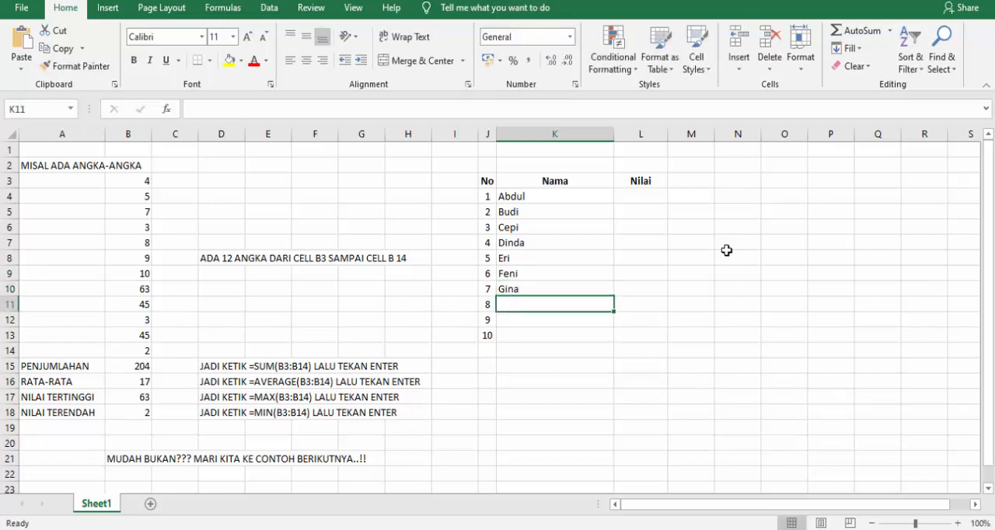
type("Hilman")
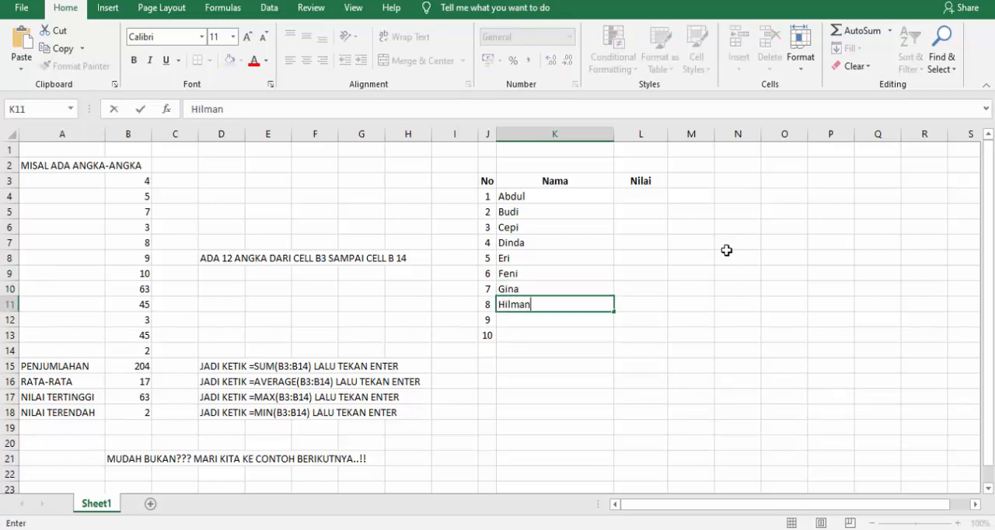
key("Return")
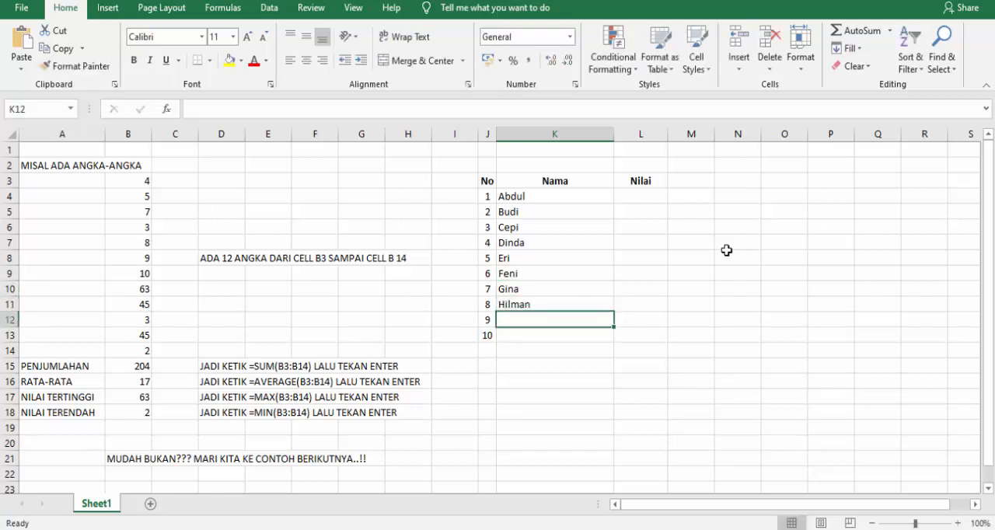
type("I")
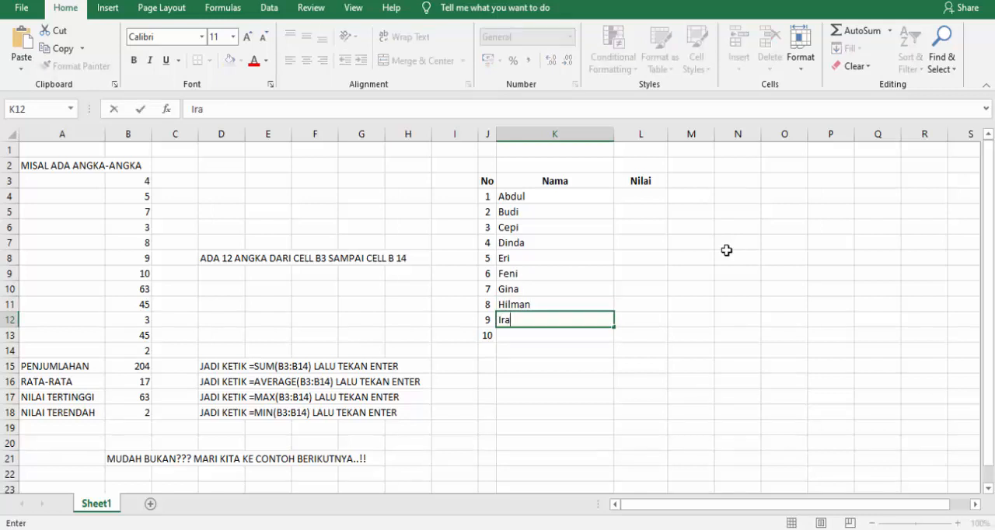
type("ra")
key("Return")
type("Ja")
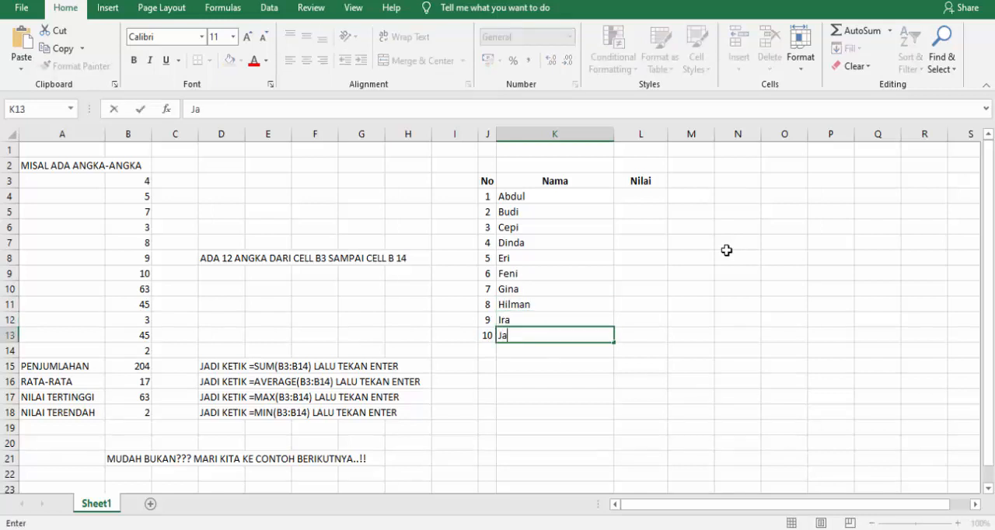
type("far")
key("Right")
Enter the scores 80, 9, 87, 85 and 80 in L4:L8 under Nilai.
key("Up")
key("Up")
key("Up")
key("Up")
key("Up")
key("Up")
key("Up")
key("Up")
key("Up")
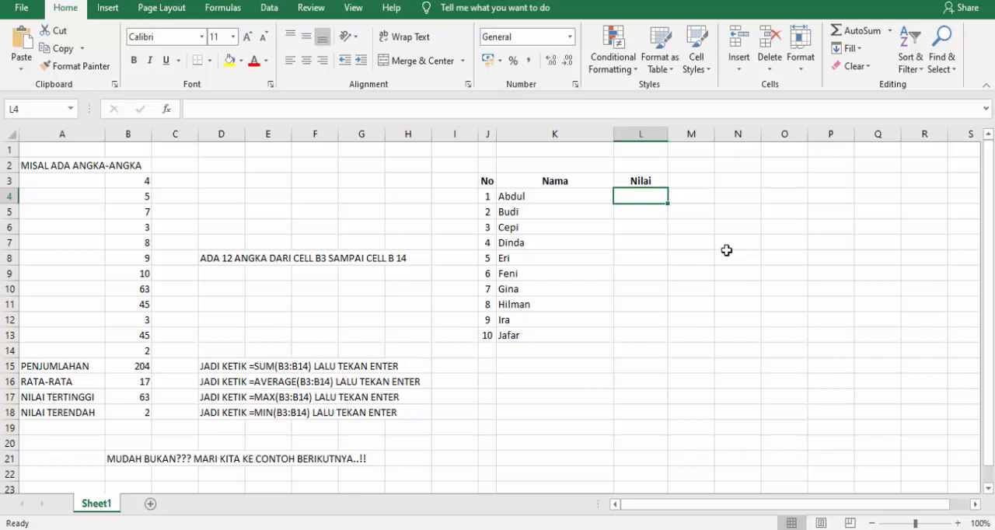
type("80")
key("Return")
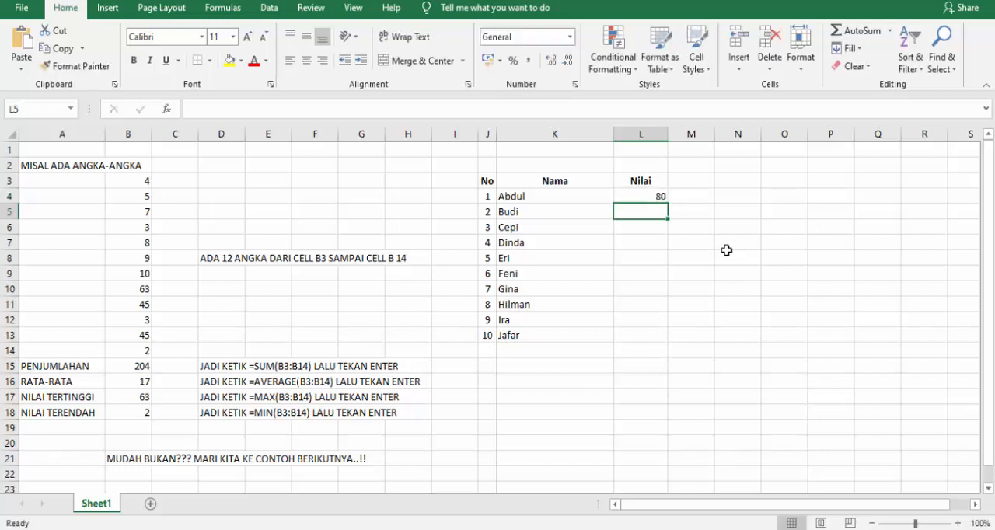
type("9")
key("Return")
type("8")
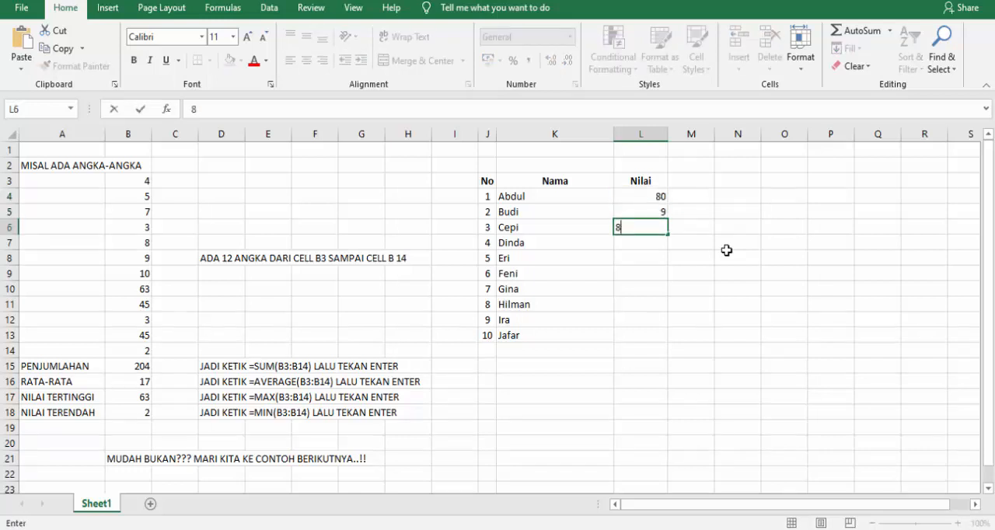
type("7")
key("Return")
type("85")
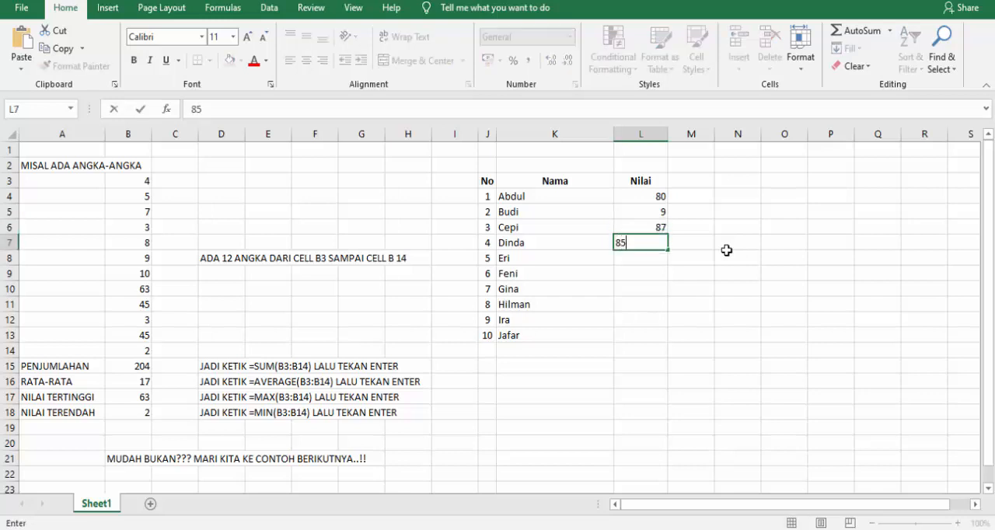
key("Return")
type("80")
key("Return")
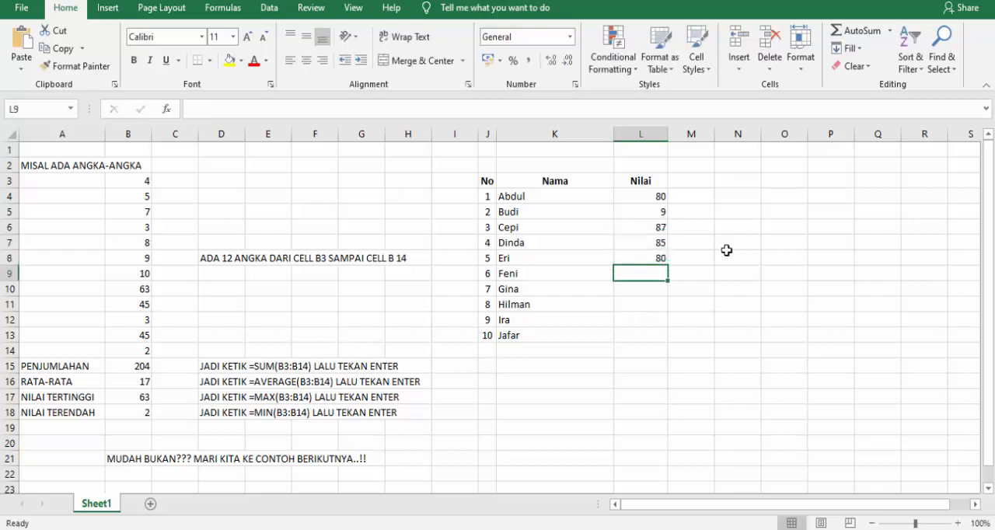
Enter the remaining scores 86, 87, 78, 98 and 85 in L9:L13.
type("86")
key("Return")
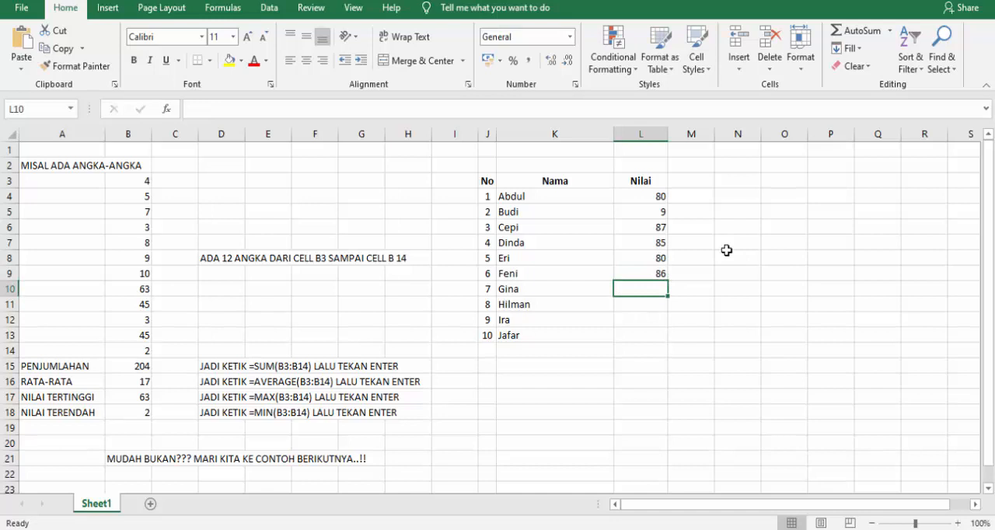
type("87")
key("Return")
type("78")
key("Return")
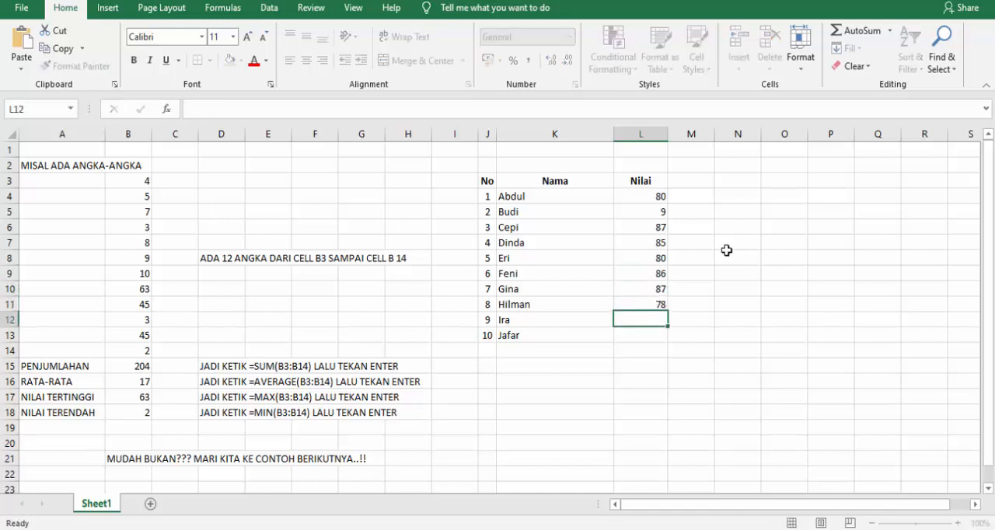
type("98")
key("Return")
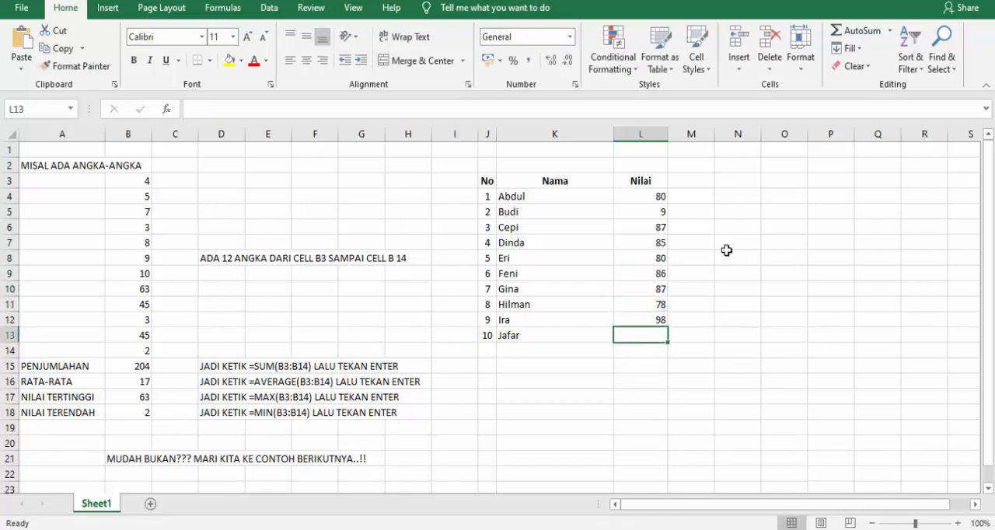
type("85")
key("Return")
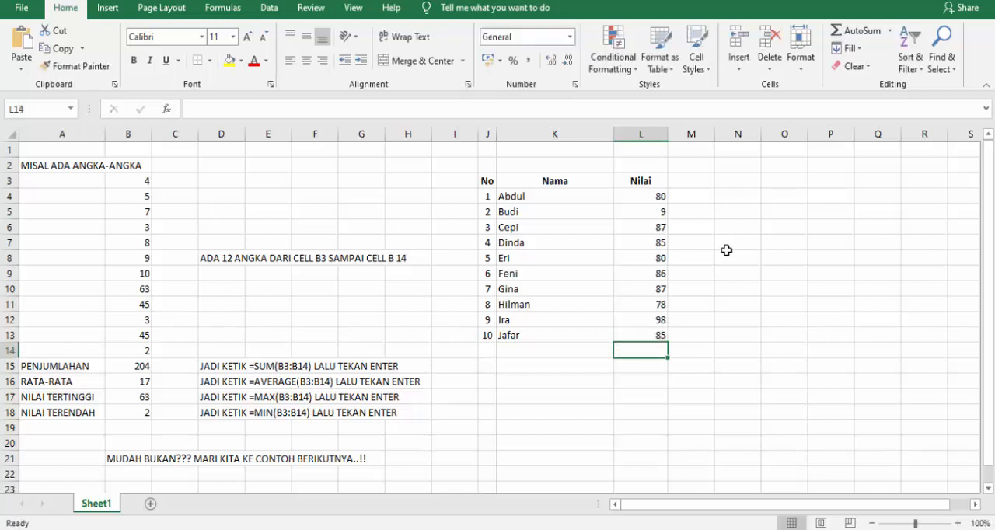
Correct the score in L5 to 90.
left_click(633, 215)
type("90")
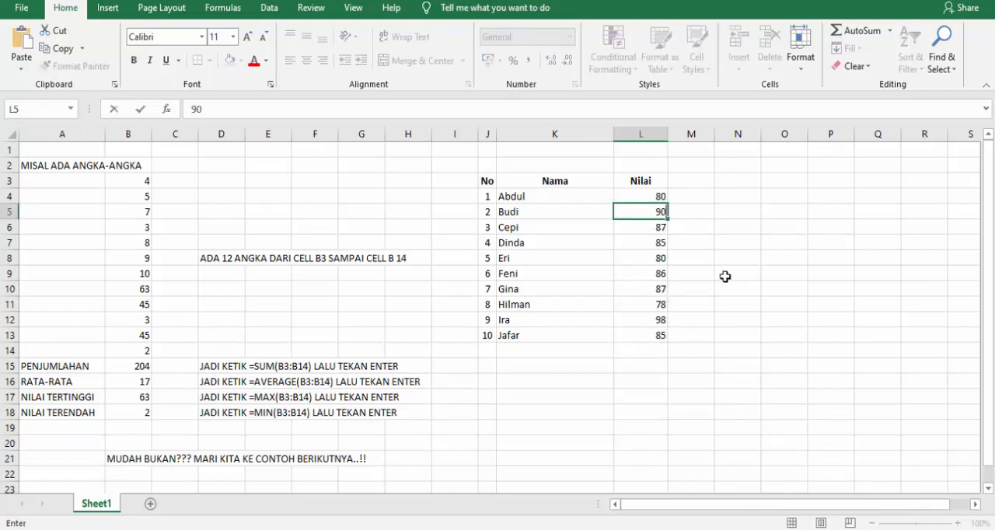
key("Return")
key("Return")
key("Return")
key("Return")
key("Return")
key("Return")
key("Return")
key("Return")
key("Return")
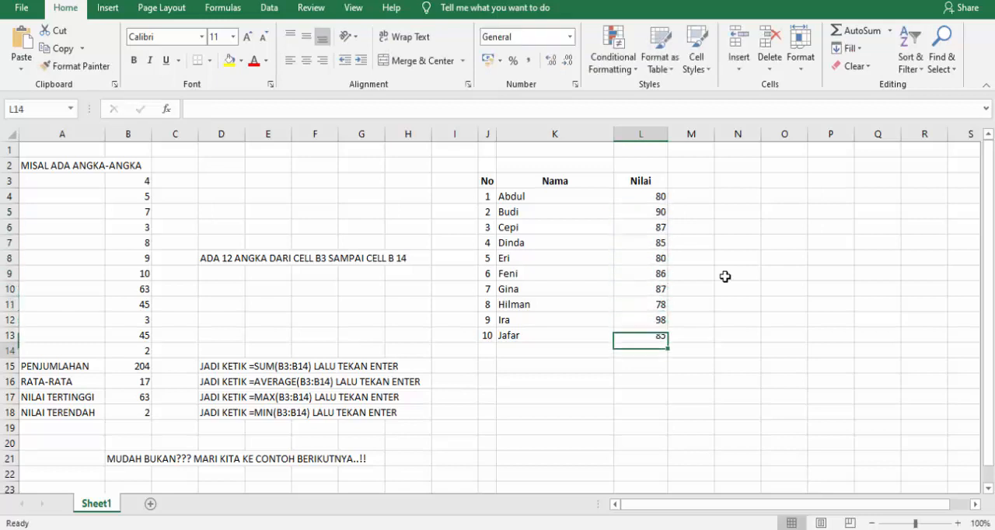
Center the scores in L4:L13 horizontally and vertically, and apply all borders to the table range J3:L17.
left_click_drag(634, 195, 638, 333)
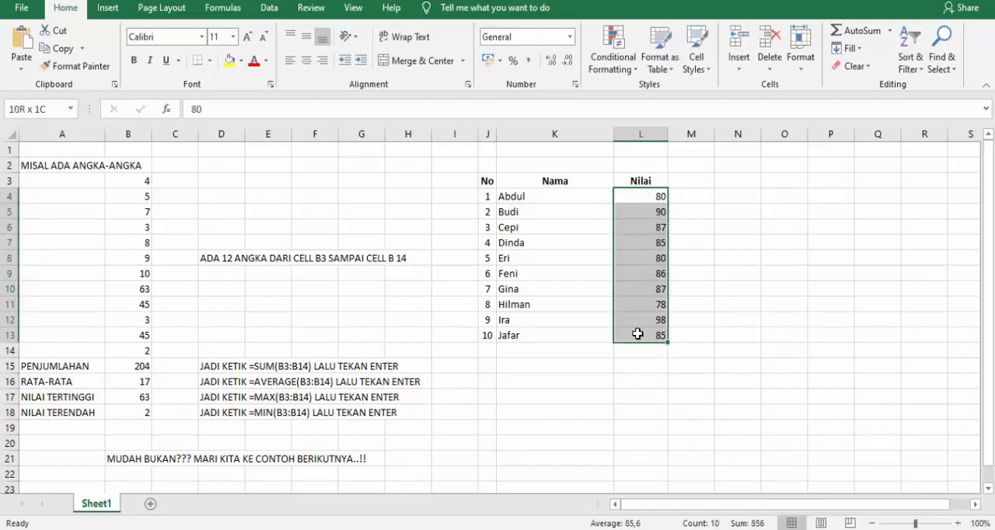
left_click(306, 60)
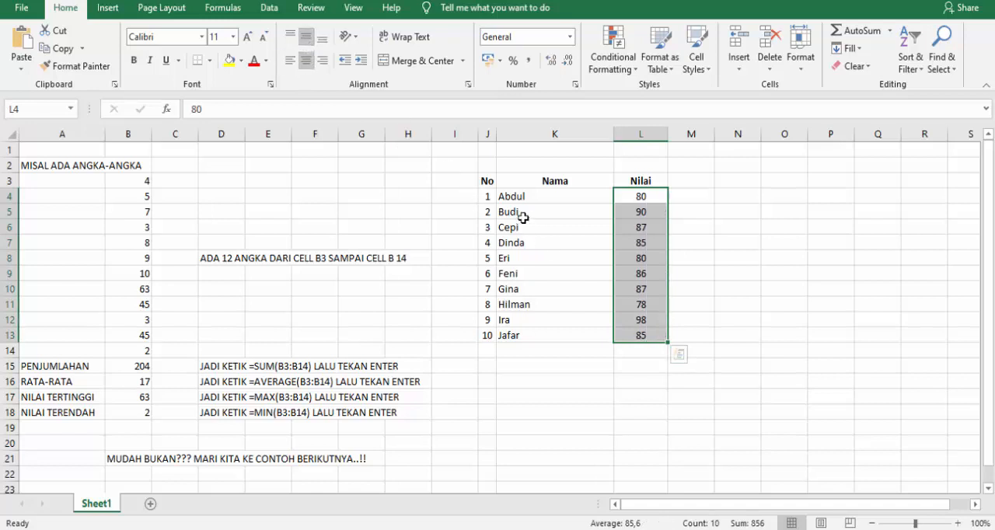
left_click_drag(487, 181, 628, 397)
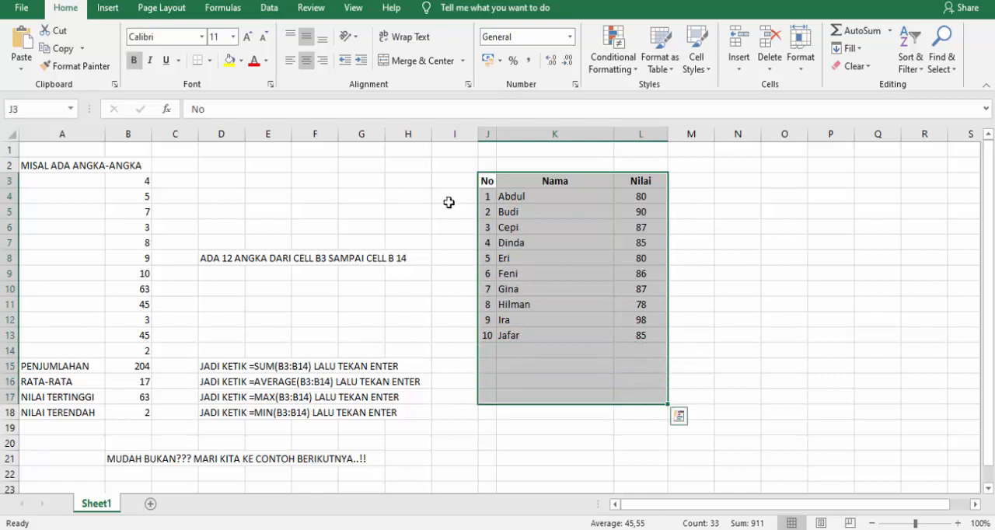
left_click(209, 60)
left_click(220, 195)
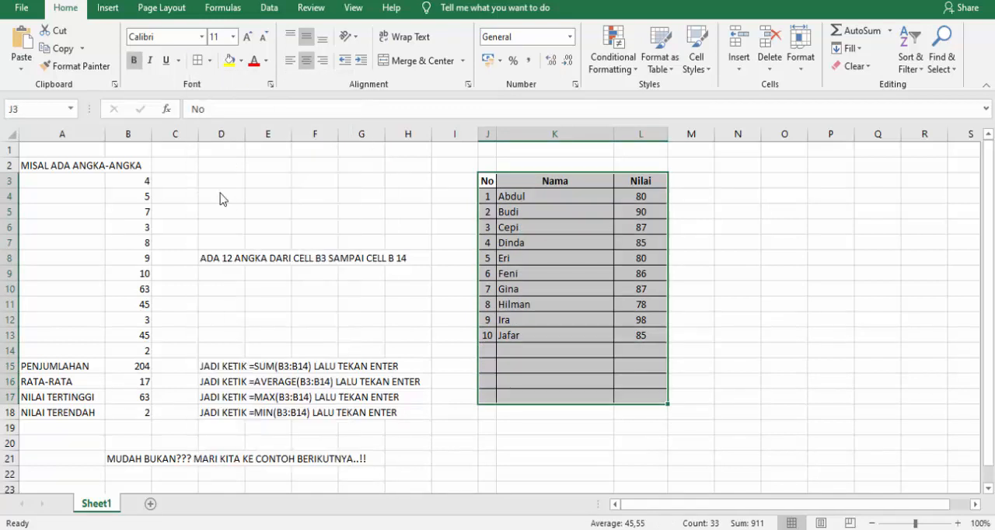
Merge and center columns J and K separately in each of the four summary rows, from J14:K14 to J17:K17.
left_click_drag(492, 351, 509, 352)
left_click(412, 61)
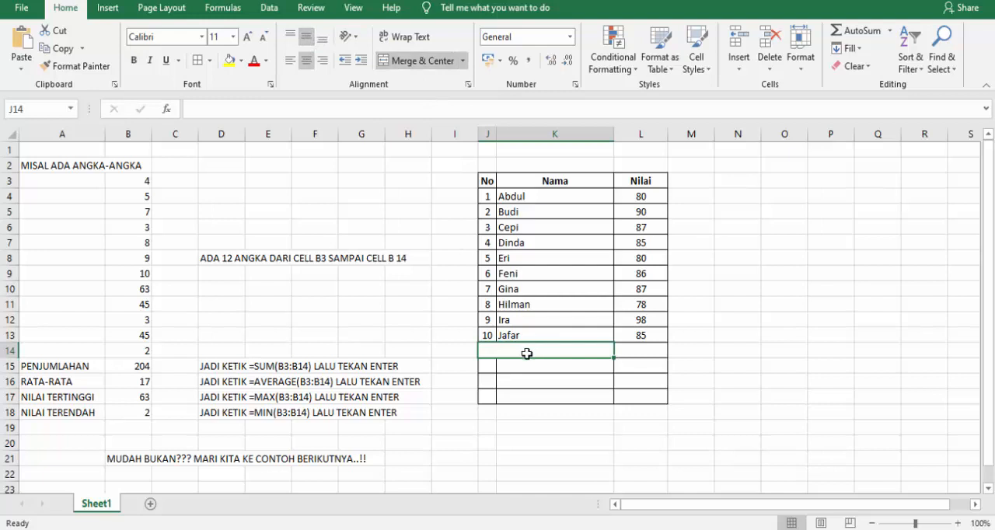
left_click(491, 369)
left_click_drag(491, 368, 511, 366)
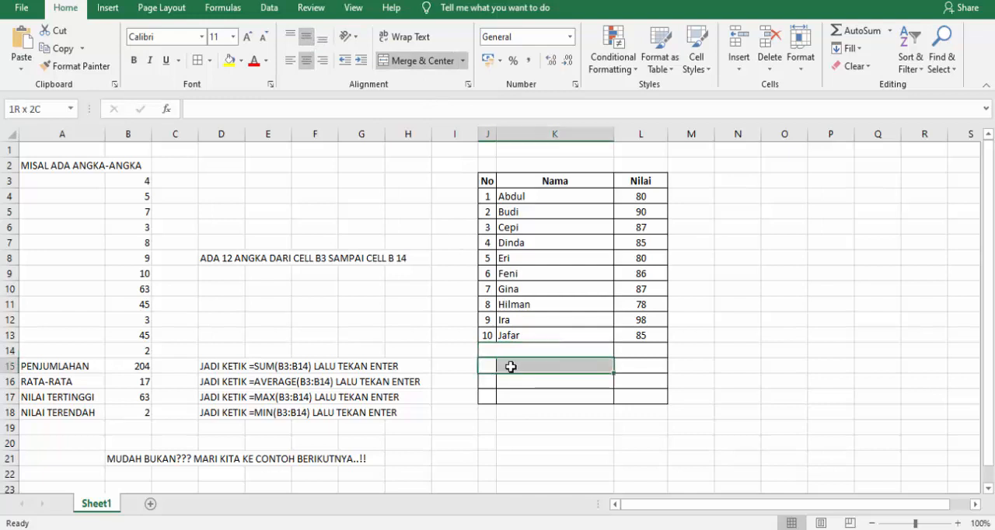
left_click(416, 61)
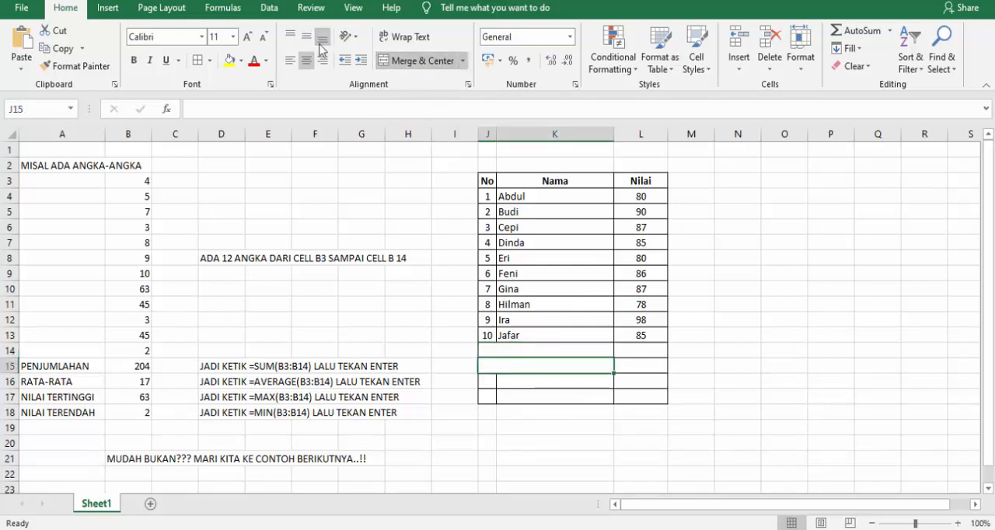
left_click(489, 380)
left_click_drag(502, 381, 515, 380)
left_click(404, 62)
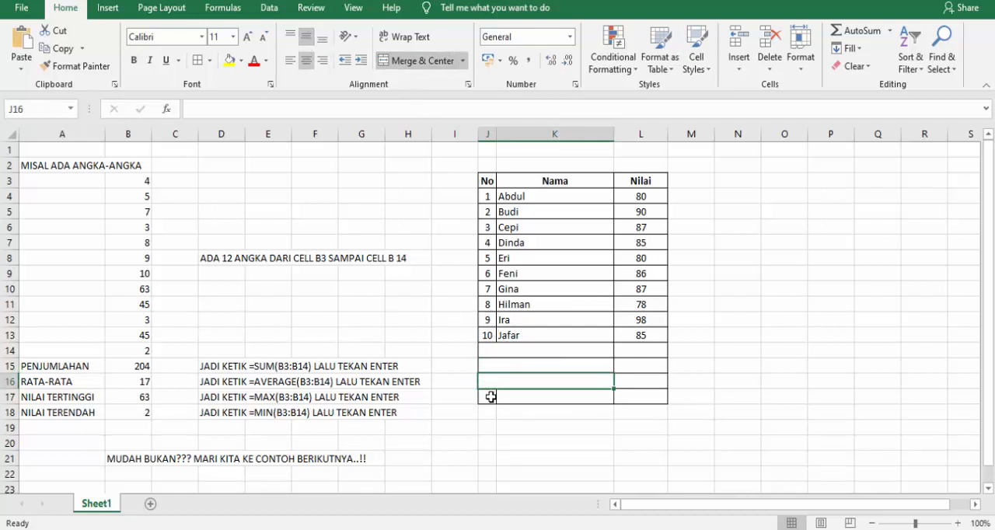
left_click_drag(488, 395, 509, 397)
left_click(419, 61)
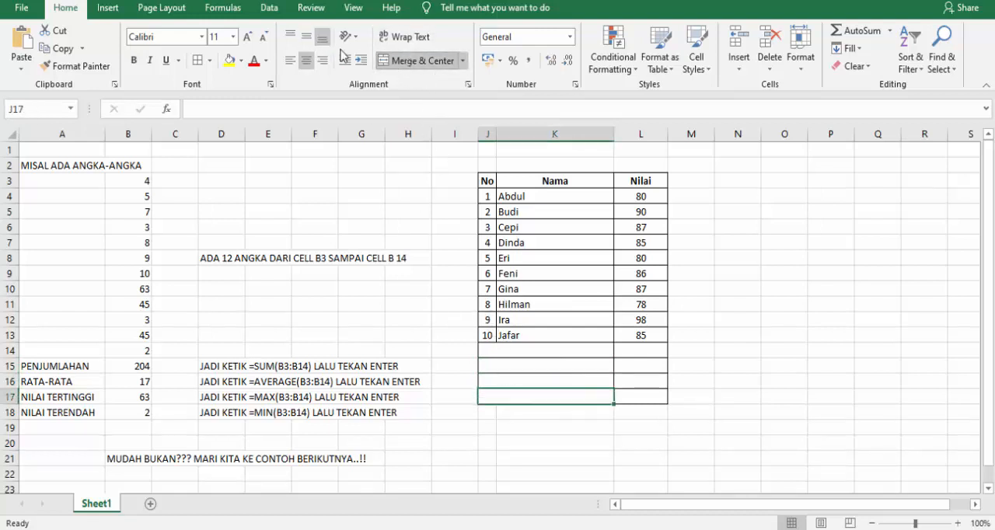
Enter the labels JUMLAH in J14 and RATA-RATA in J15 in the first two summary rows.
left_click(573, 350)
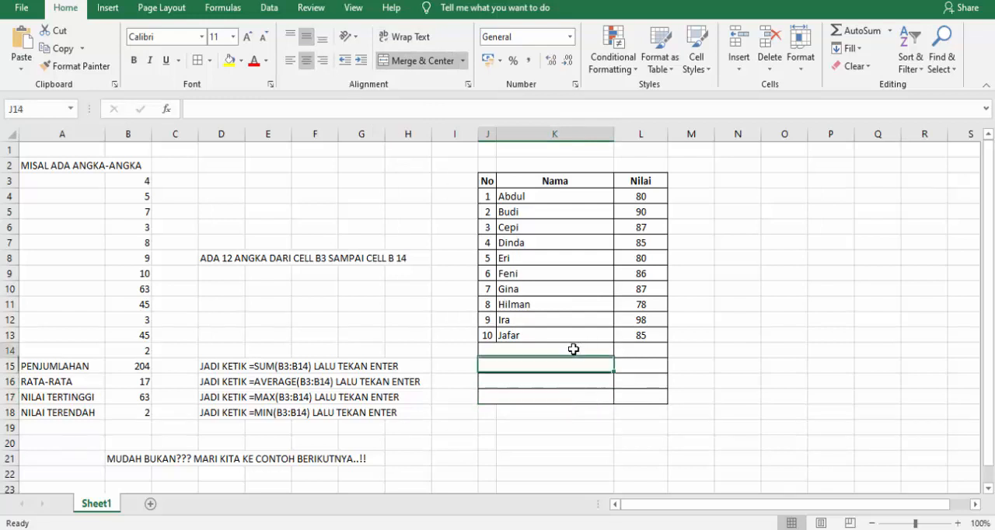
type("jumlah")
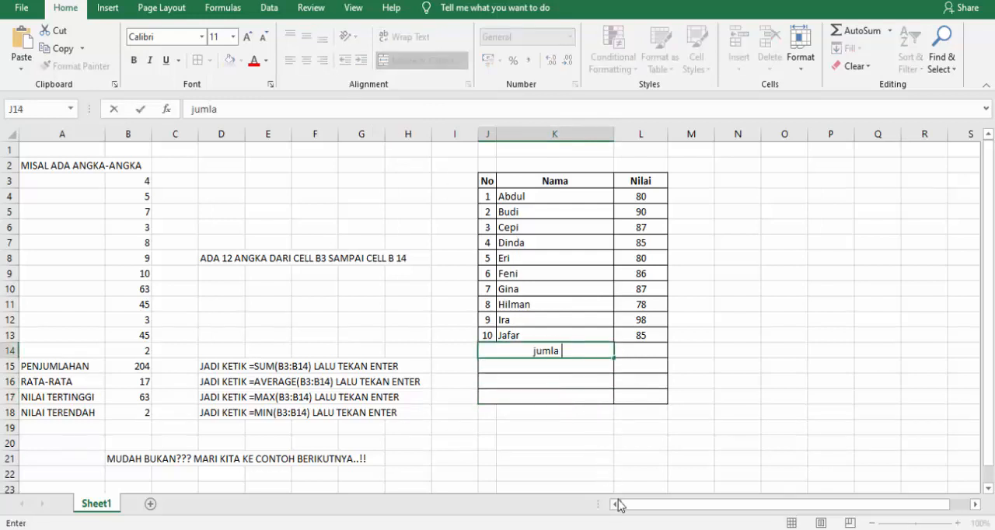
key("BackSpace")
key("BackSpace")
key("BackSpace")
key("BackSpace")
key("BackSpace")
key("BackSpace")
type("JUMLAH")
key("Return")
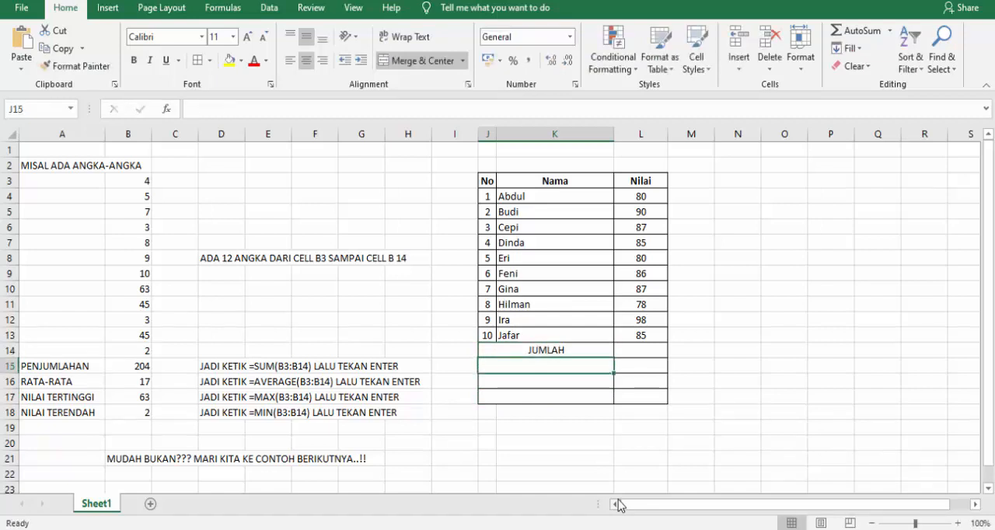
type("RATA-RATA")
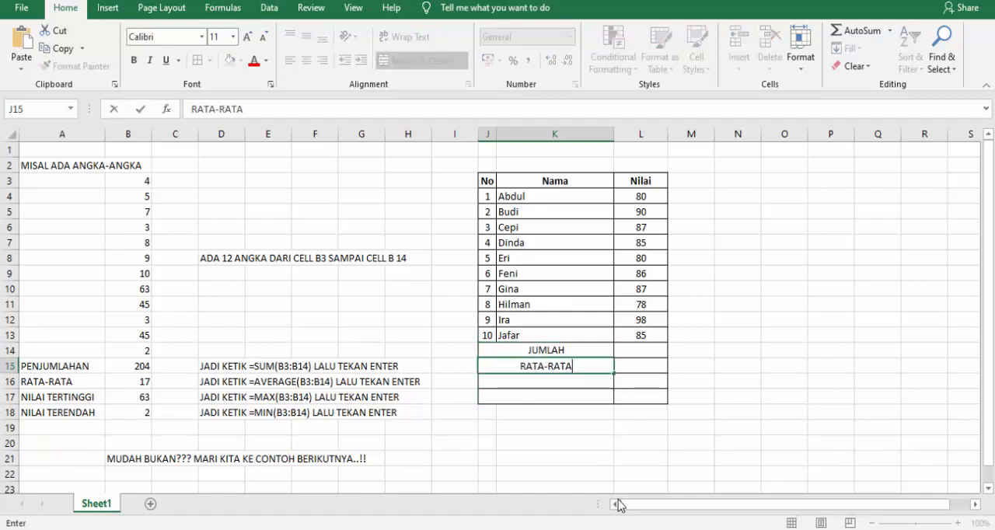
key("Return")
Enter the labels NILAI TERTINGGI in J16 and NILAI TERENDAH in J17 in the last two summary rows.
type("NILAI")
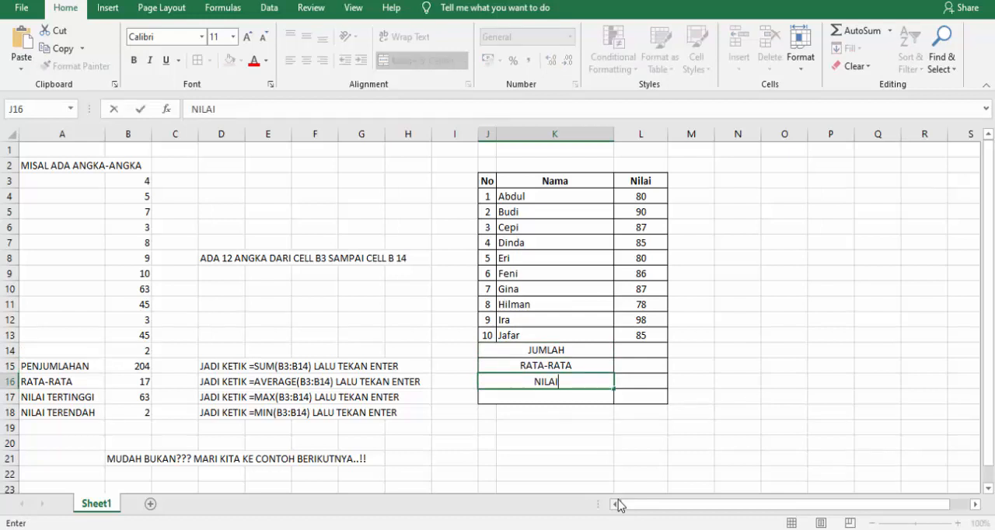
type(" TERTINGGI")
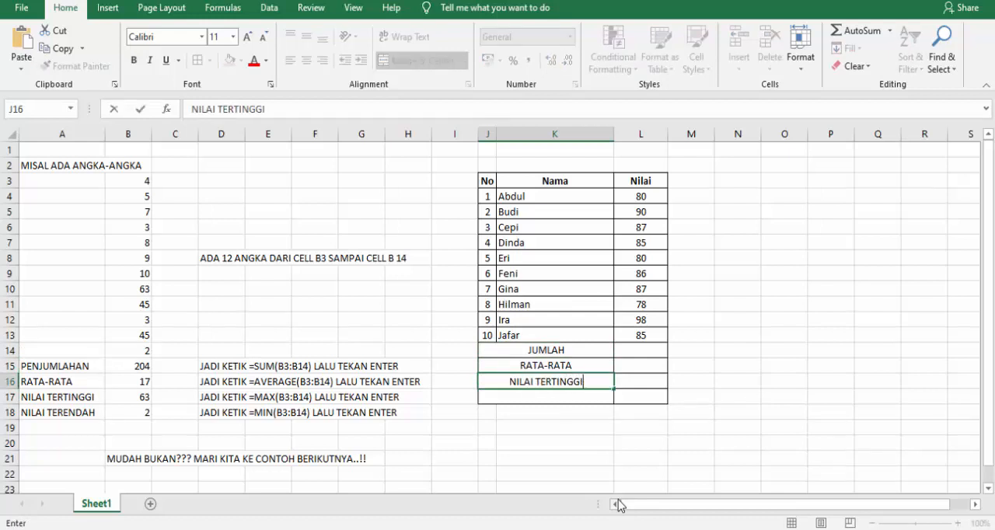
key("Return")
type("NILAI ")
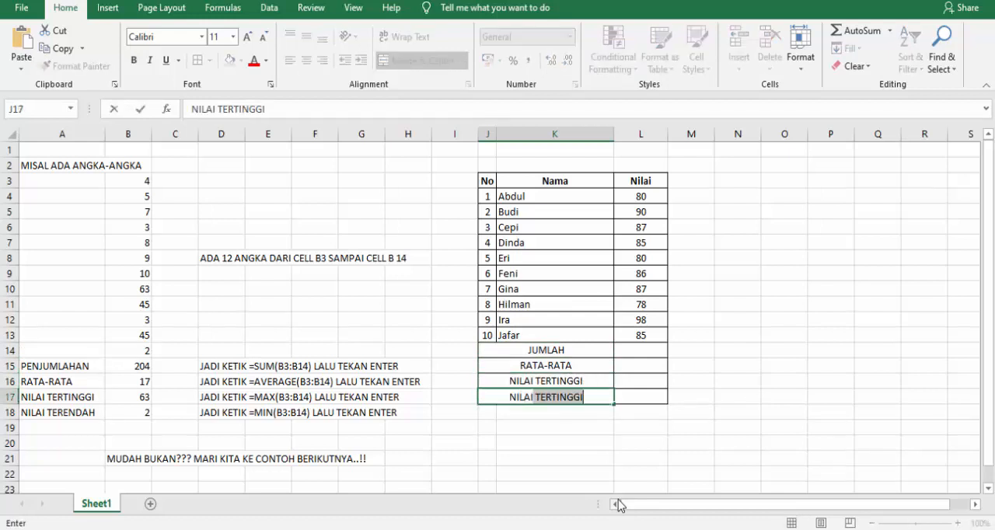
type("TERENDAH")
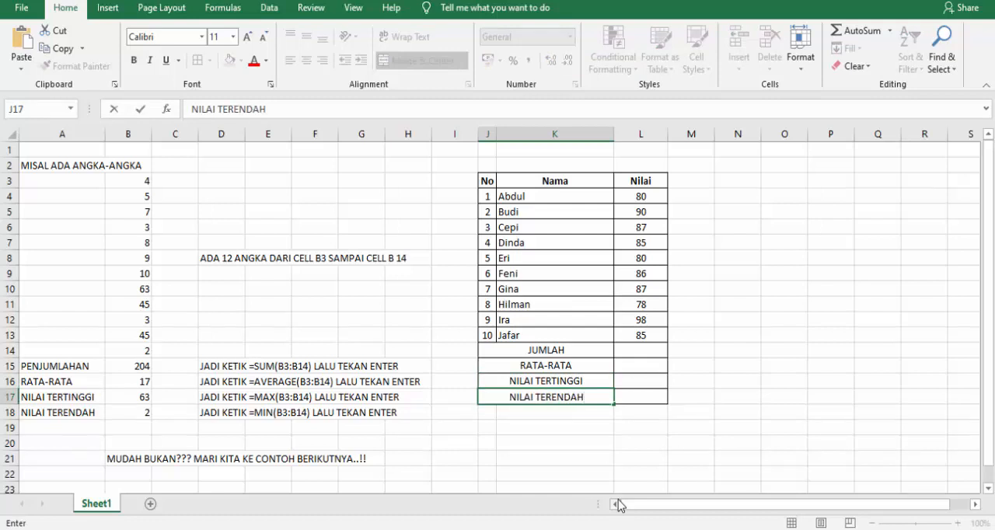
key("Tab")
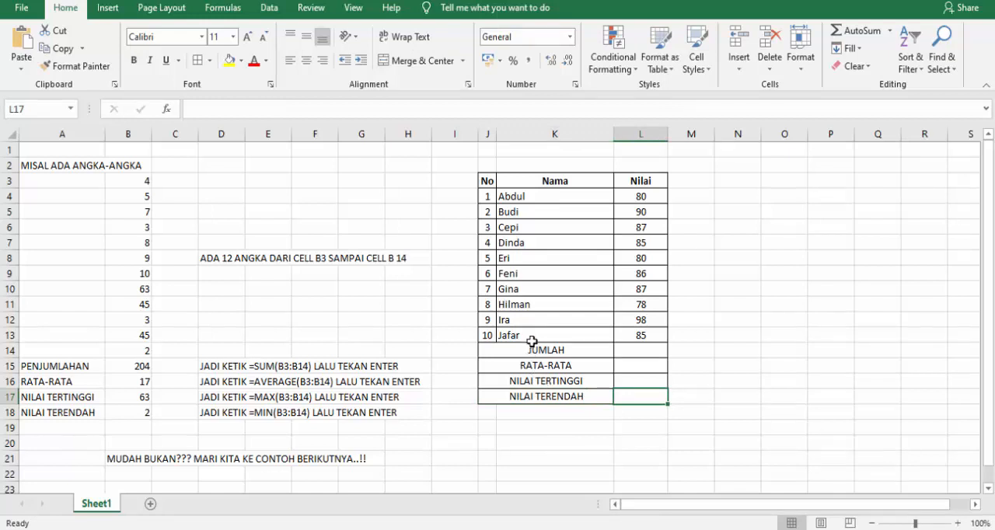
Make the summary rows J14:L17 bold.
left_click_drag(532, 341, 629, 397)
left_click(133, 60)
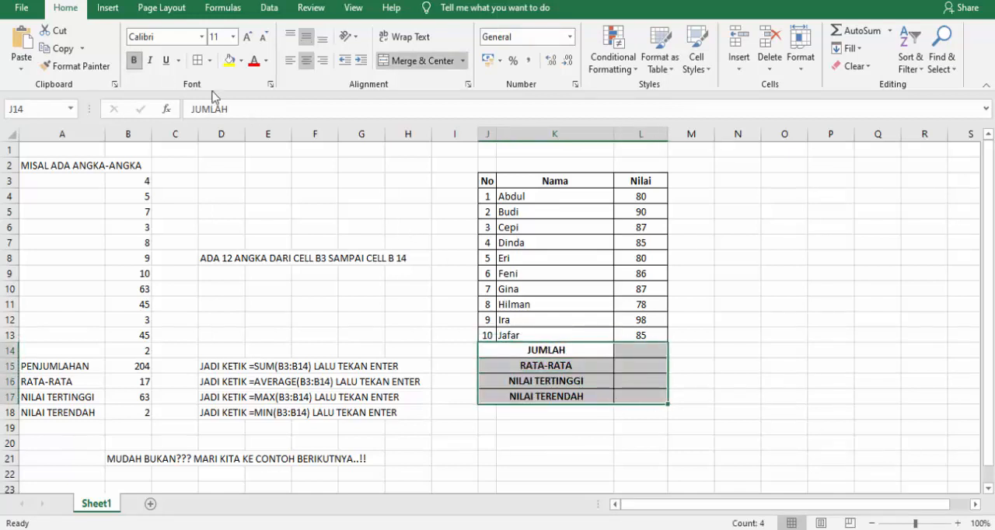
left_click(633, 350)
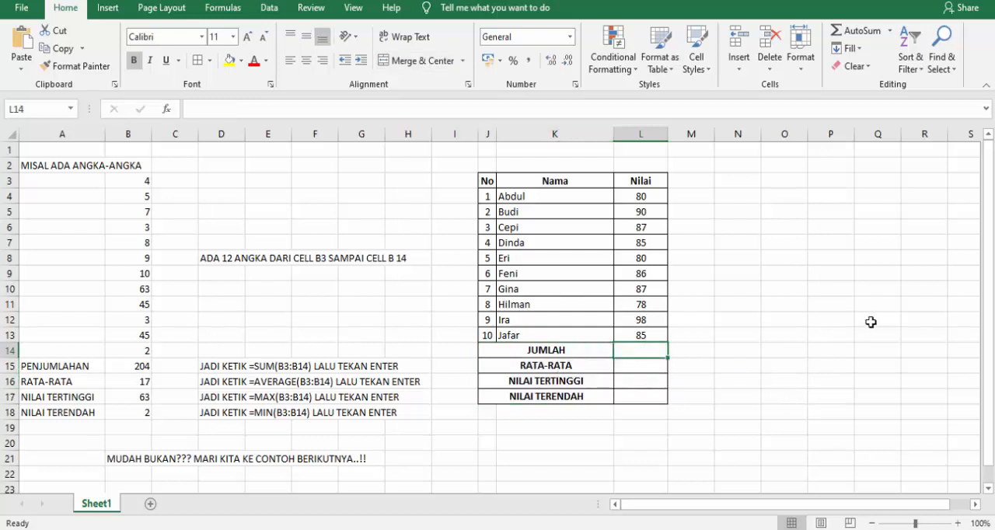
Enter strings of question marks as placeholders in M14 and M15, beside the JUMLAH and RATA-RATA rows.
left_click(696, 353)
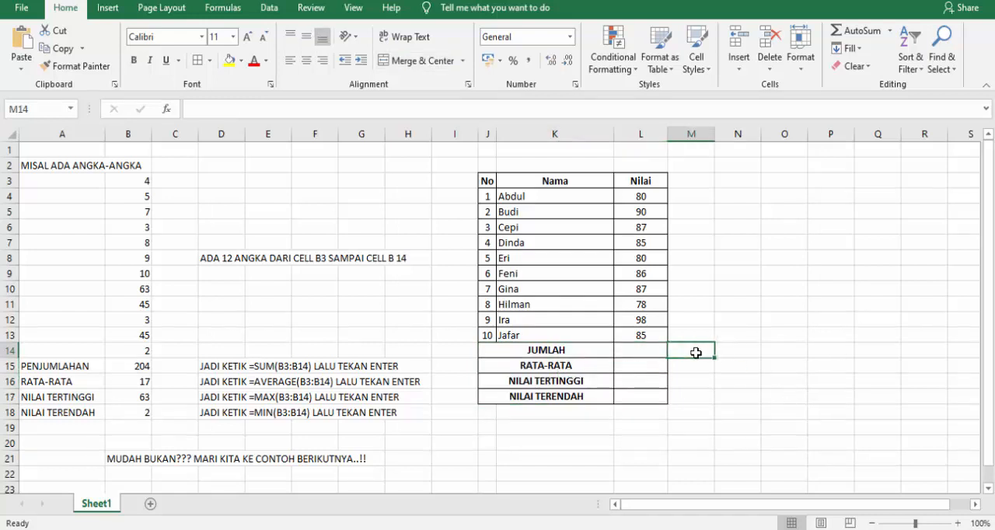
type("??????")
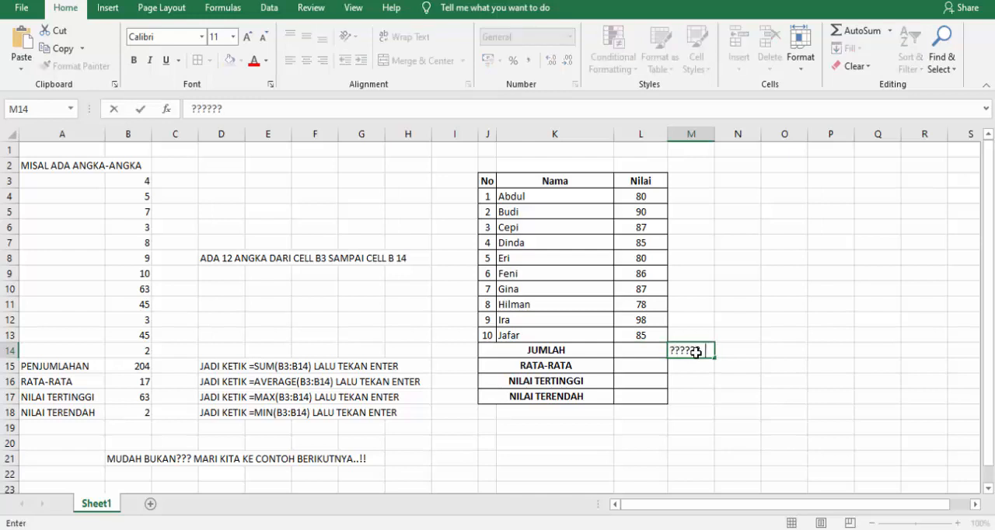
type("????")
left_click(687, 367)
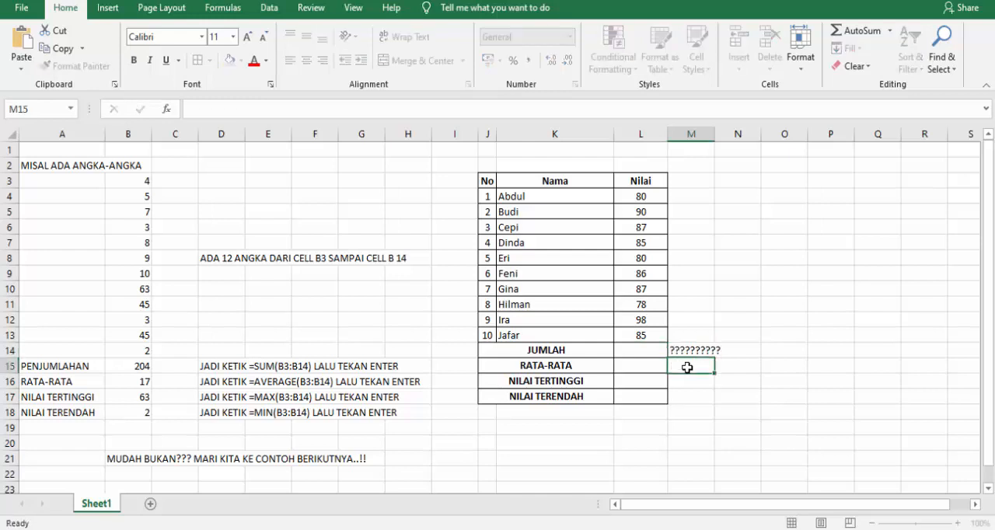
type("?????????")
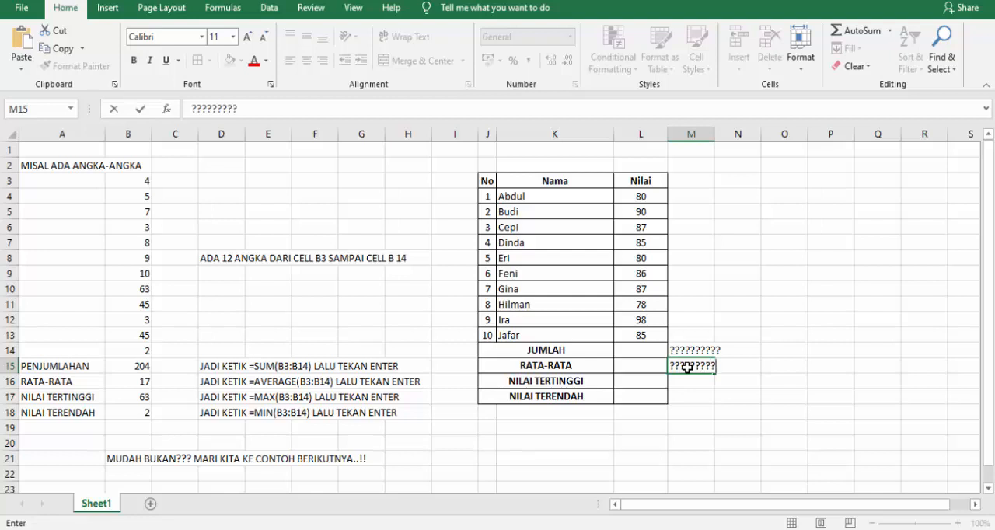
key("Return")
key("Up")
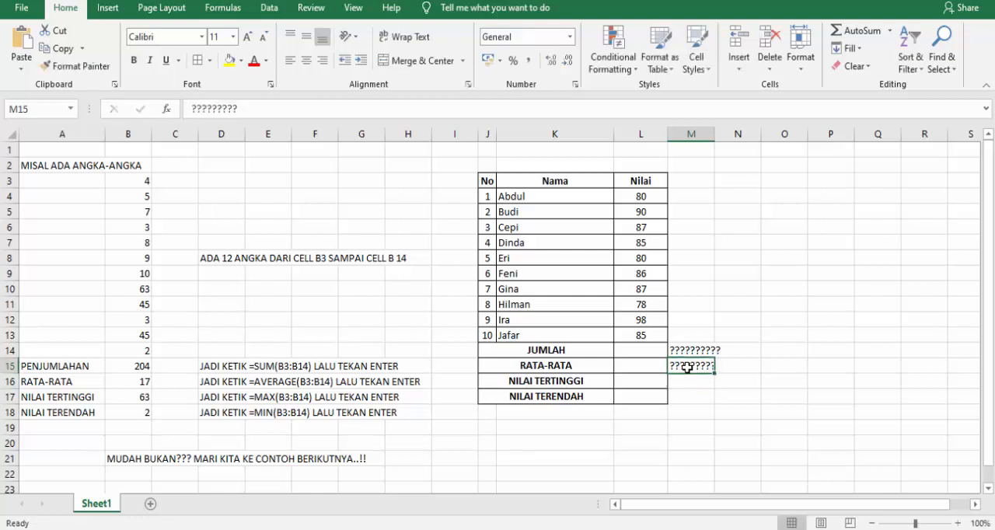
Copy the question-mark placeholder from M15 to M16 and M17, beside the NILAI TERTINGGI and NILAI TERENDAH rows.
key("ctrl+c")
key("Down")
key("ctrl+v")
key("Down")
key("ctrl+v")
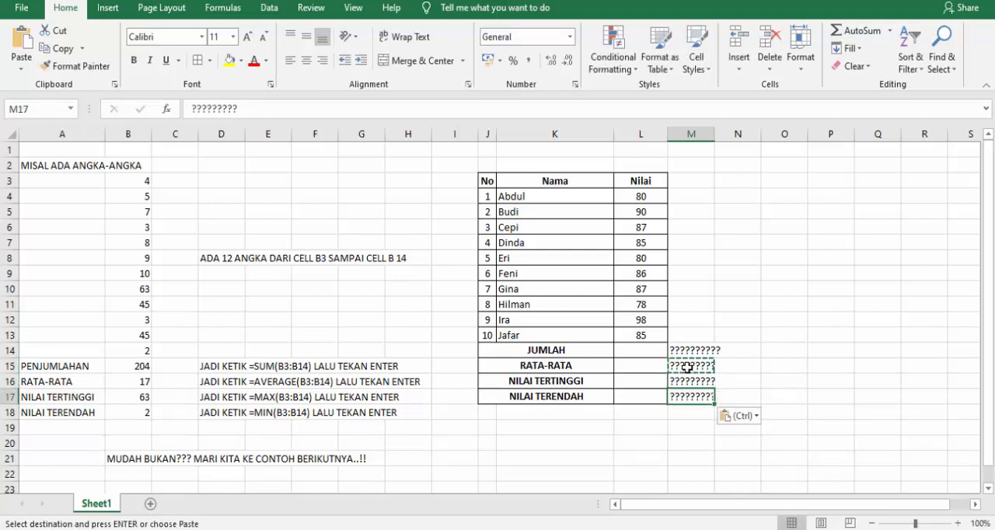
left_click(684, 409)
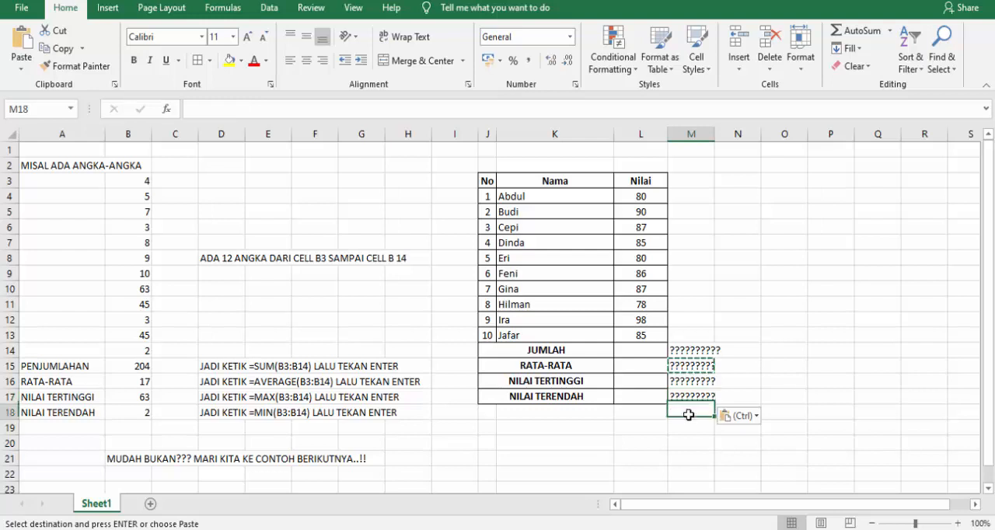
left_click(681, 346)
left_click(634, 348)
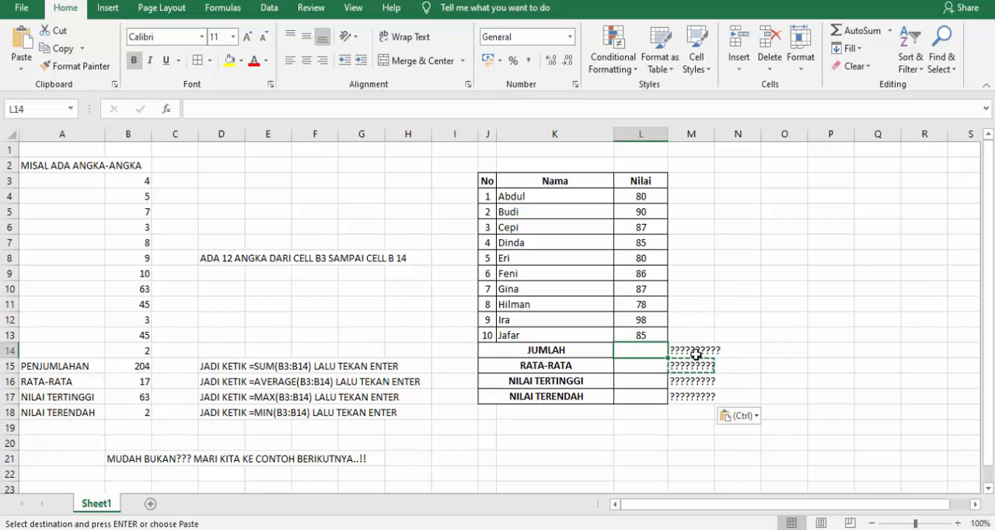
Clear the question-mark placeholders from M14:M17 and return to the JUMLAH result cell L14.
left_click_drag(696, 354, 697, 401)
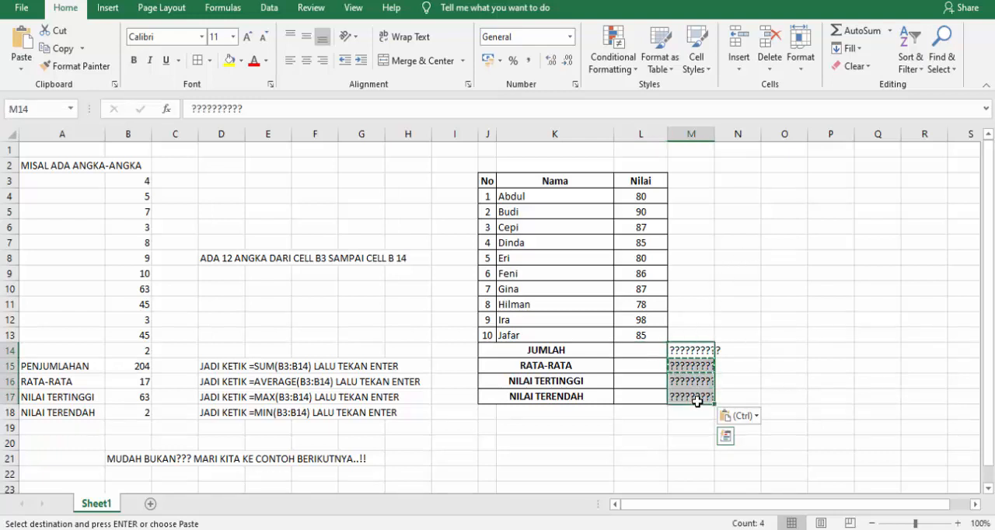
key("Delete")
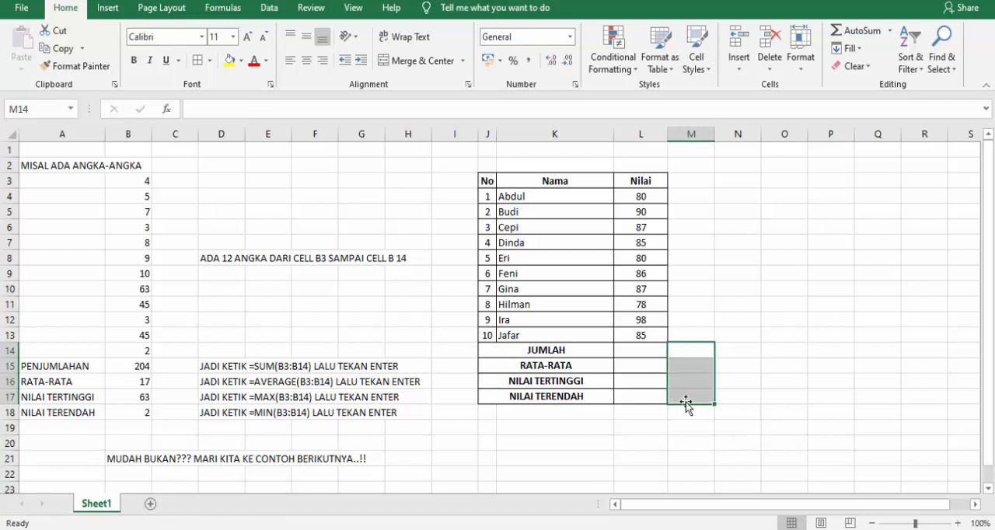
left_click(630, 350)
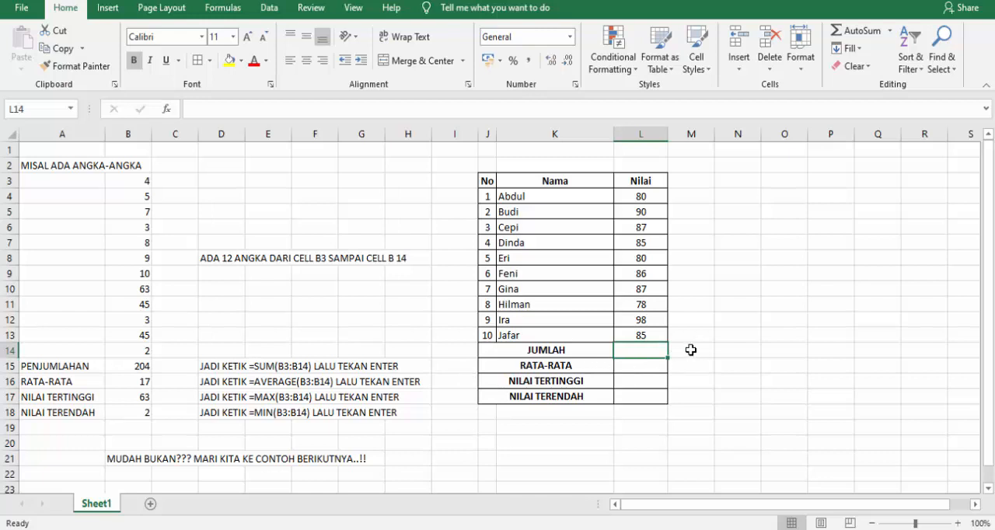
Enter the warning "HATI-HATI, JANGAN DIINGAT YANG B3, B14 NYA!!" in N14, beside the JUMLAH row.
left_click(690, 350)
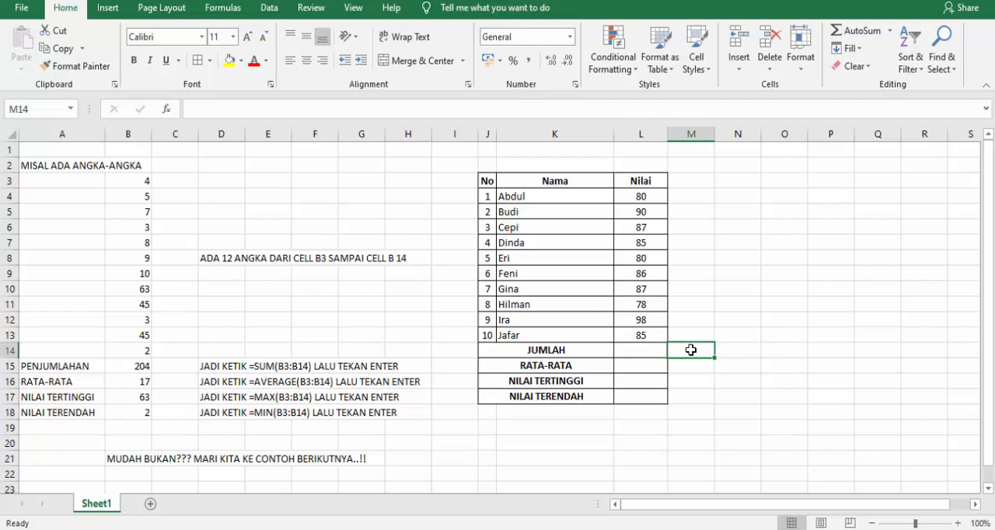
key("Right")
type("HA")
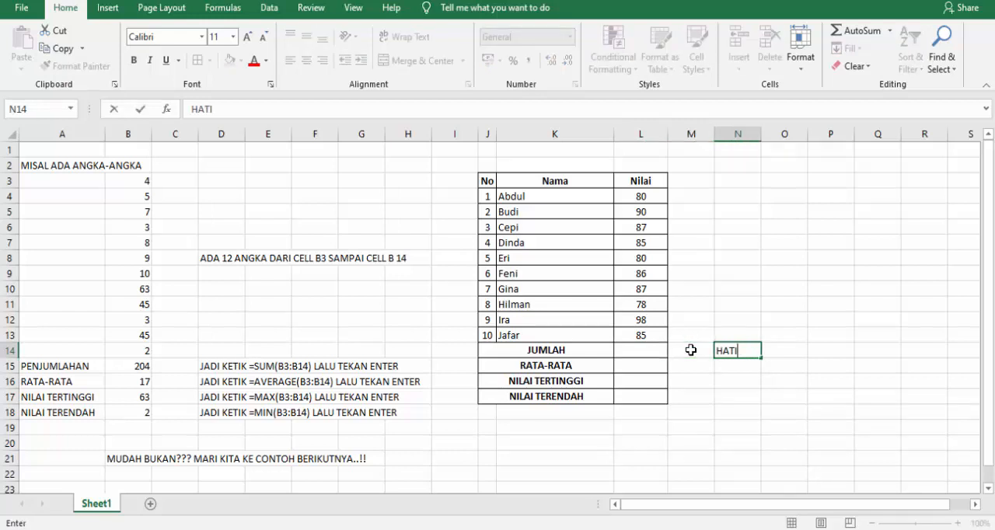
type("TI-HATI, JANGAN DI")
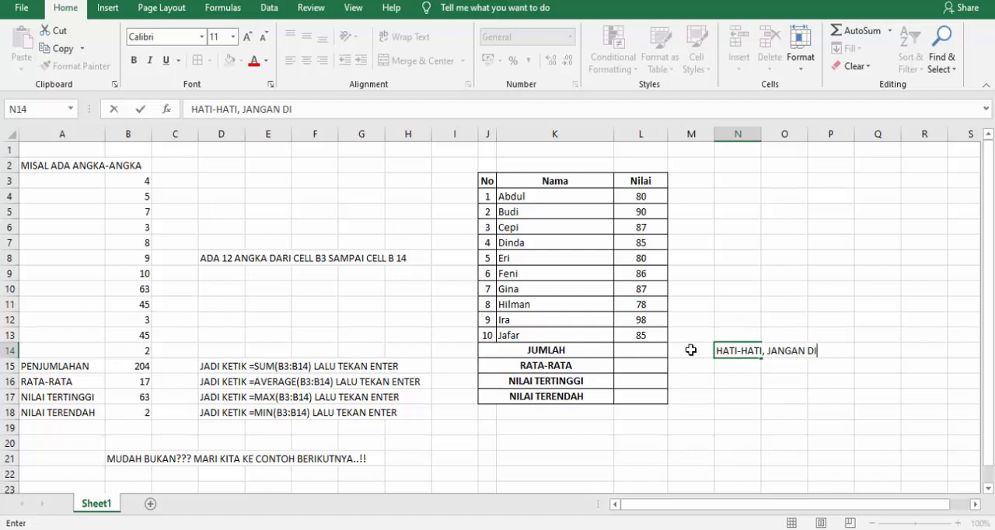
type("INGAT YANG B3, B14")
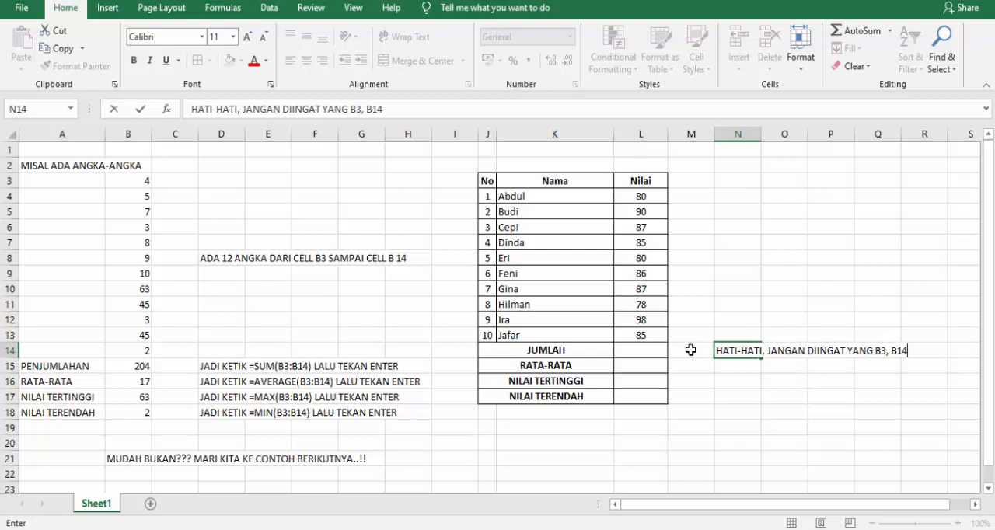
type("NYA!!")
key("Return")
Continue the note with "KARENA ITU ADALAH TERGANTUNG DI CELL MANA" in N15 and "ANGKA-ANGKA TERSEBUT BERADA." in N16.
type("KARENA ")
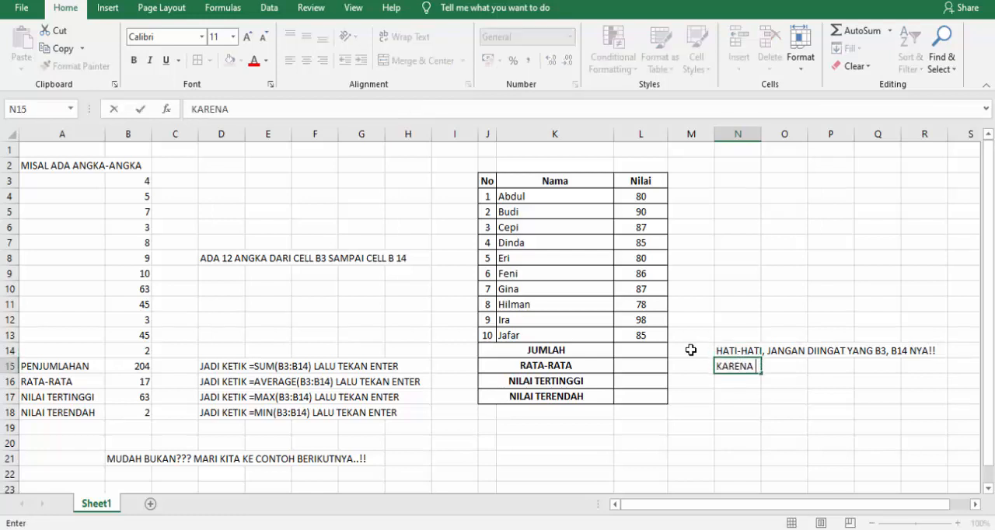
type("ITU ADALAH ")
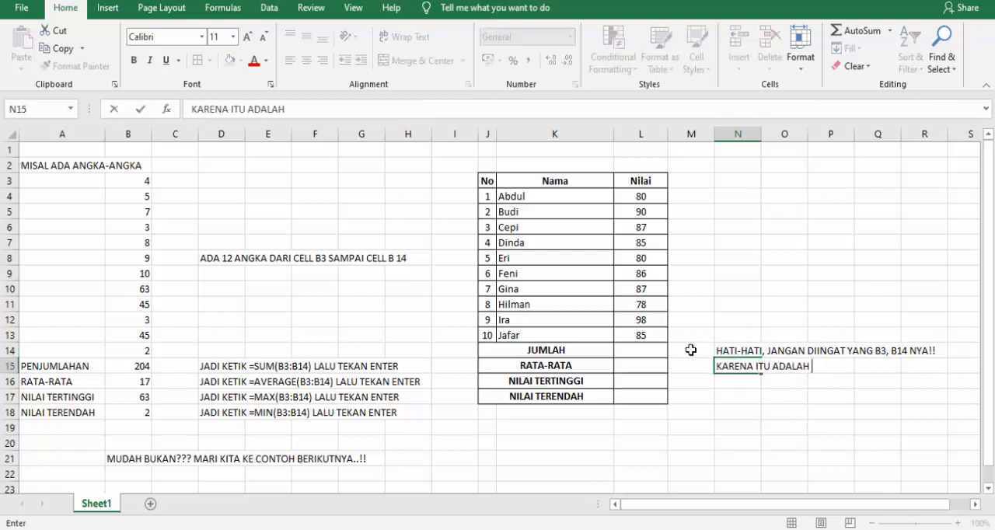
type("TERGANTUNG")
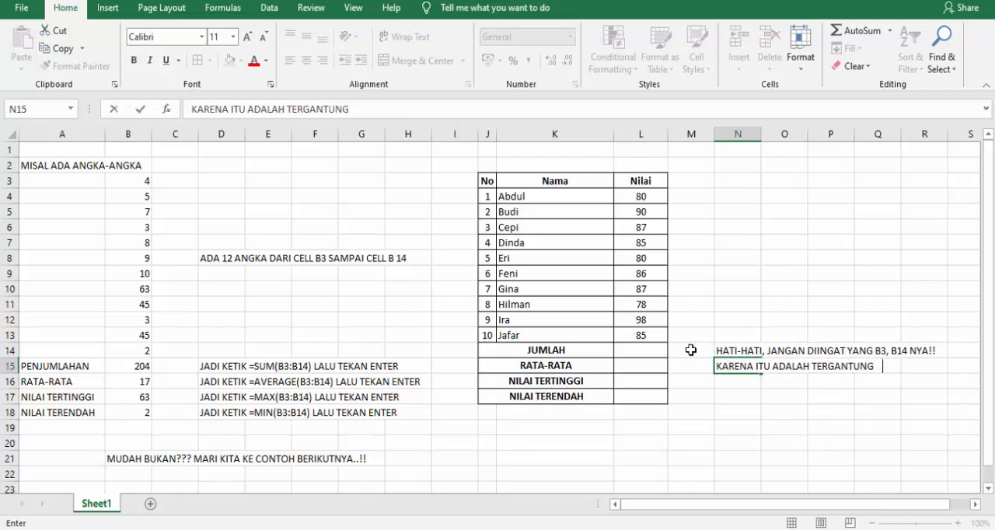
type(" DI CELL MANA")
key("Return")
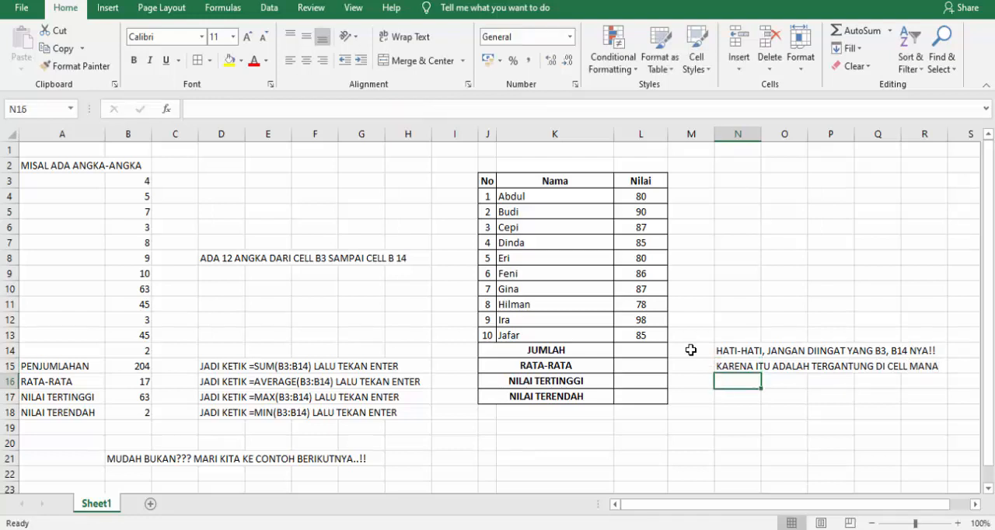
type("ANGKA-AN GKA ")
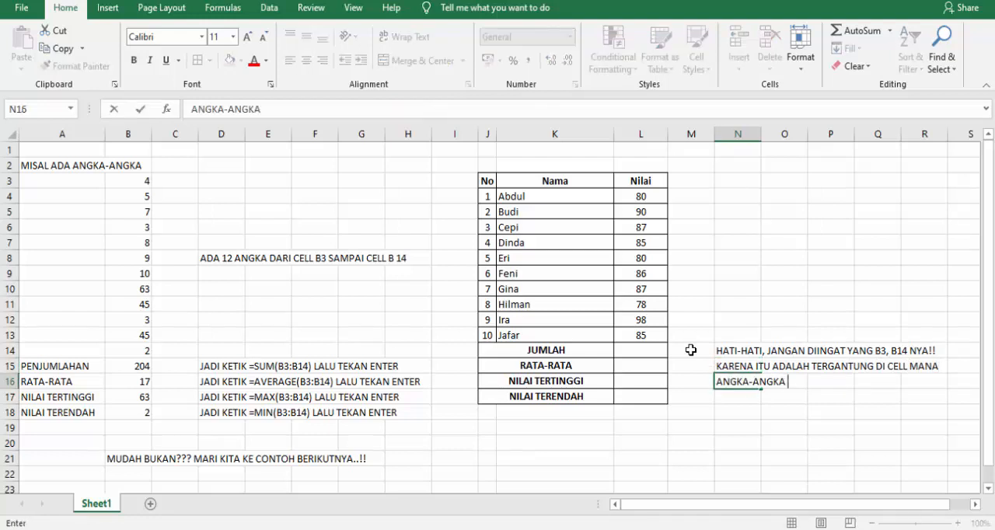
type("TERSEBUT BERADA.")
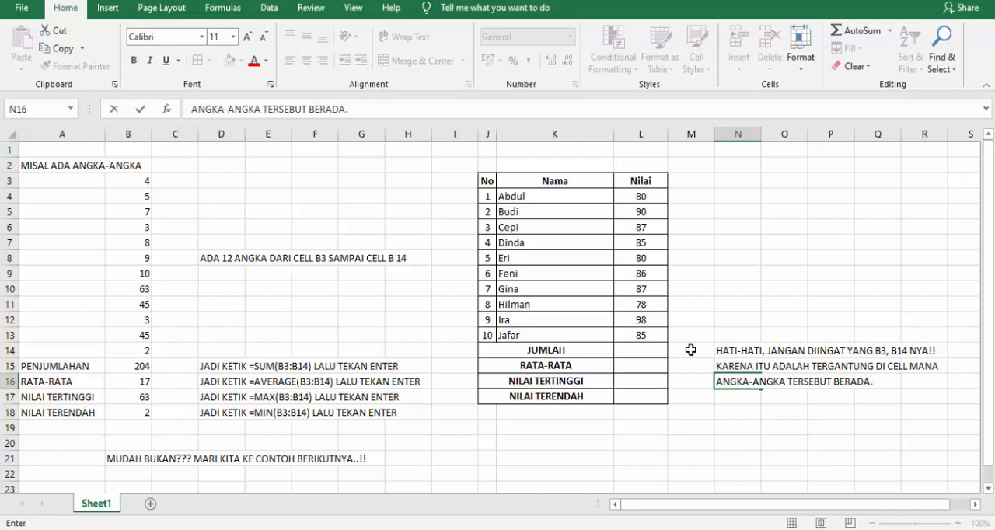
key("Return")
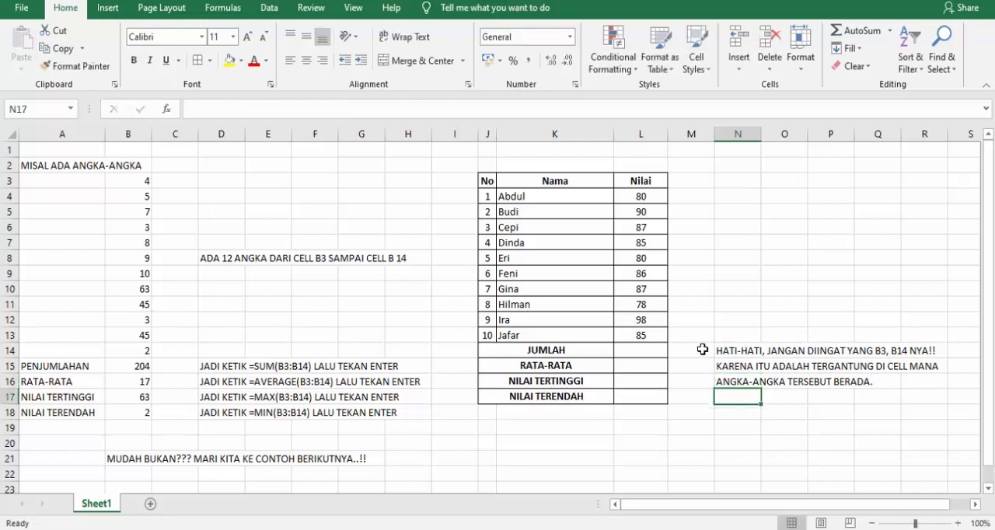
Make the three-line warning note in N14:N16 bold and red.
left_click_drag(720, 350, 723, 382)
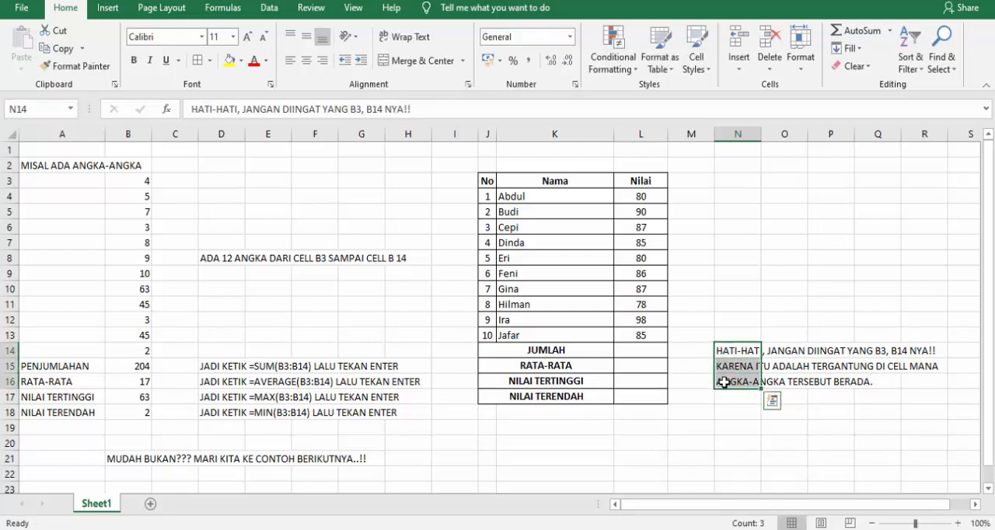
key("ctrl+b")
left_click(714, 416)
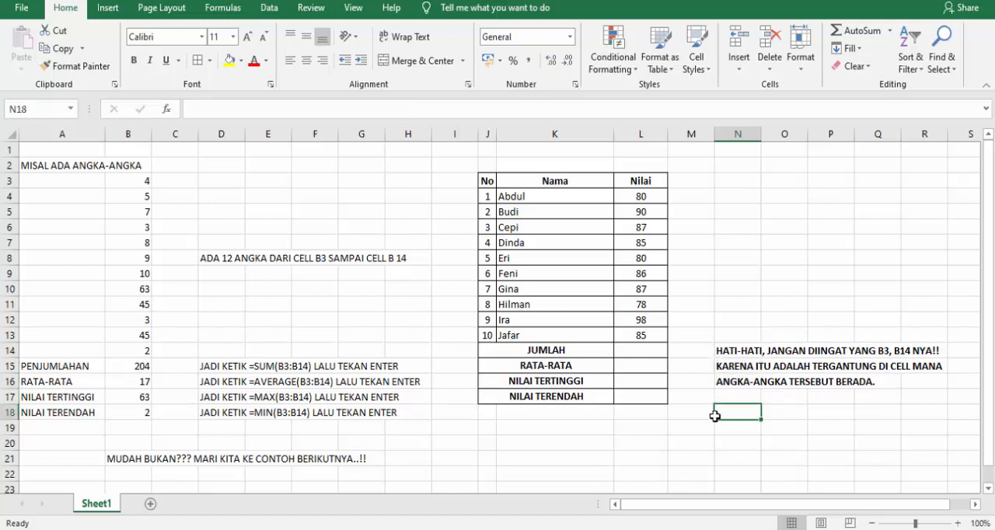
left_click_drag(719, 350, 724, 383)
left_click(252, 63)
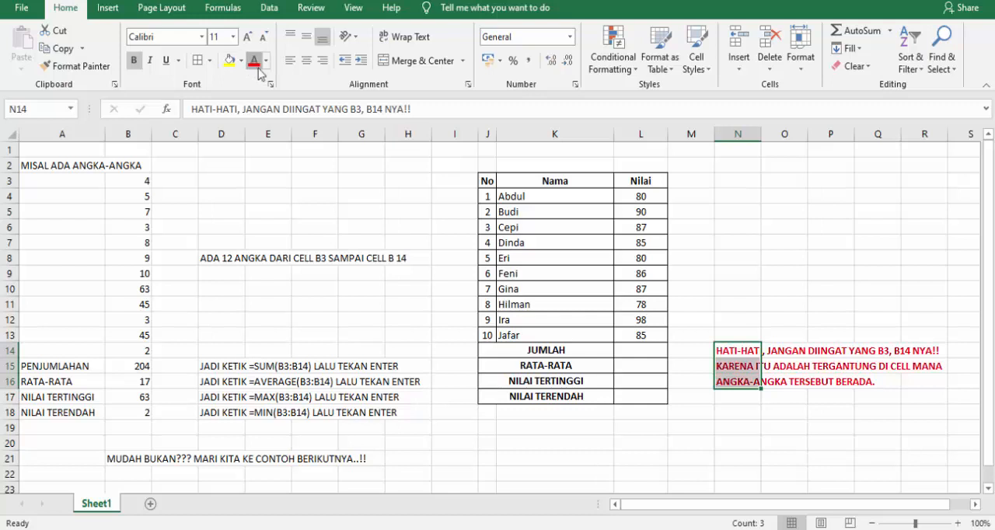
left_click(704, 426)
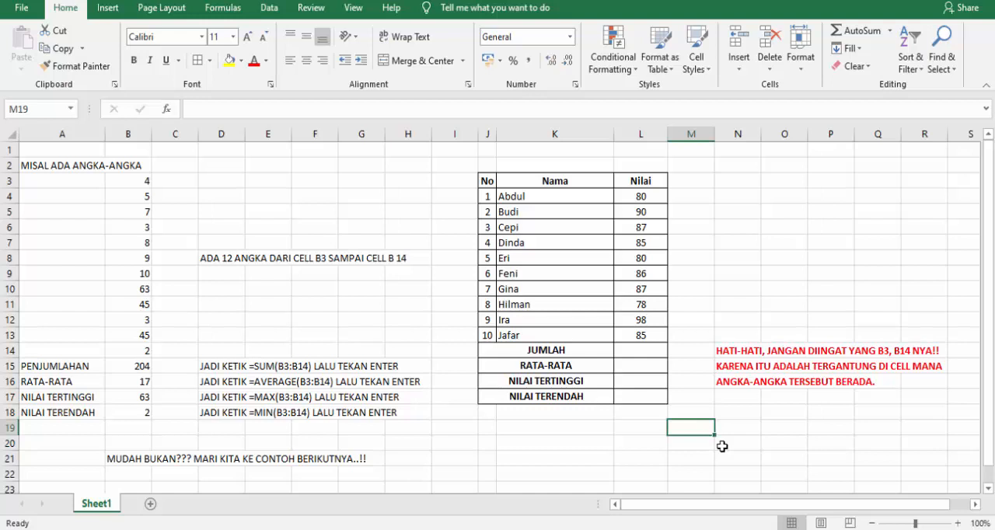
Total the scores in the JUMLAH cell L14 with =SUM(L4:L13).
left_click(635, 355)
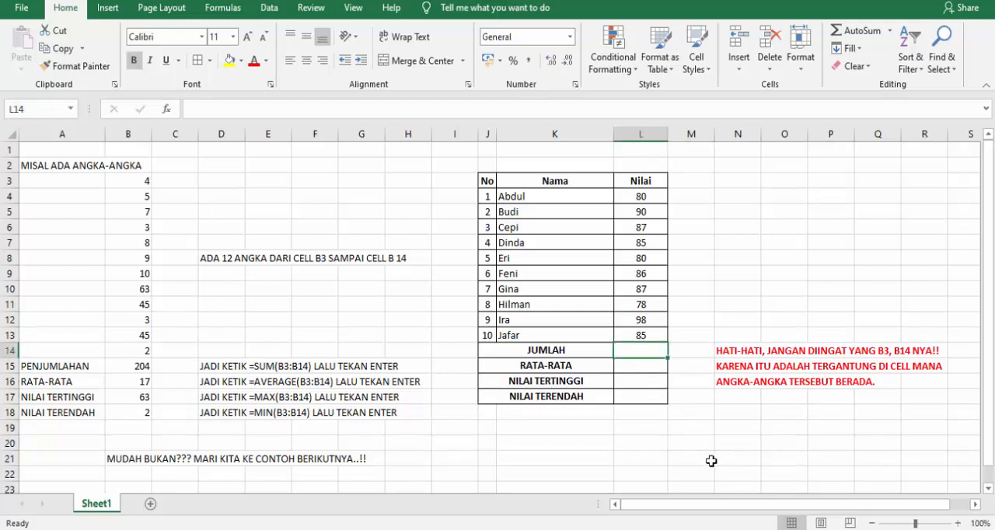
type("=")
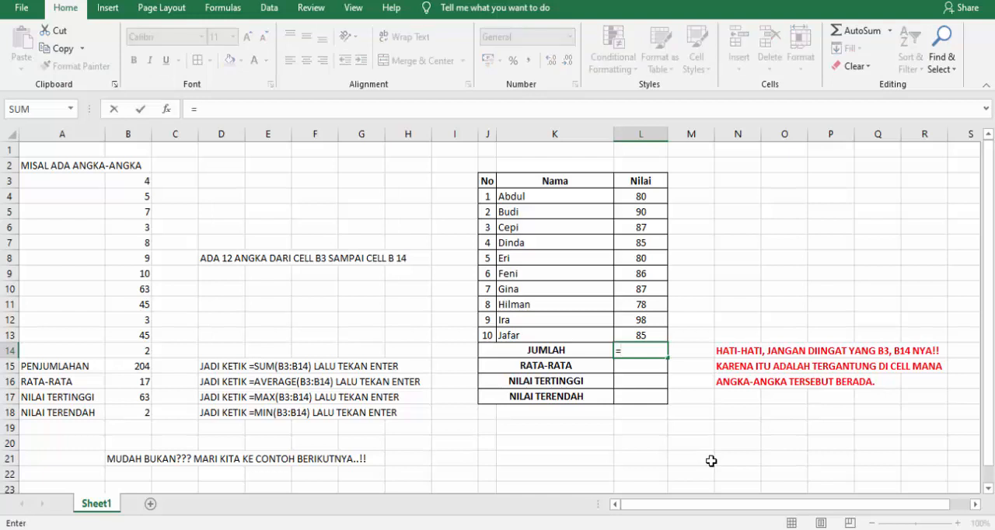
type("SUM")
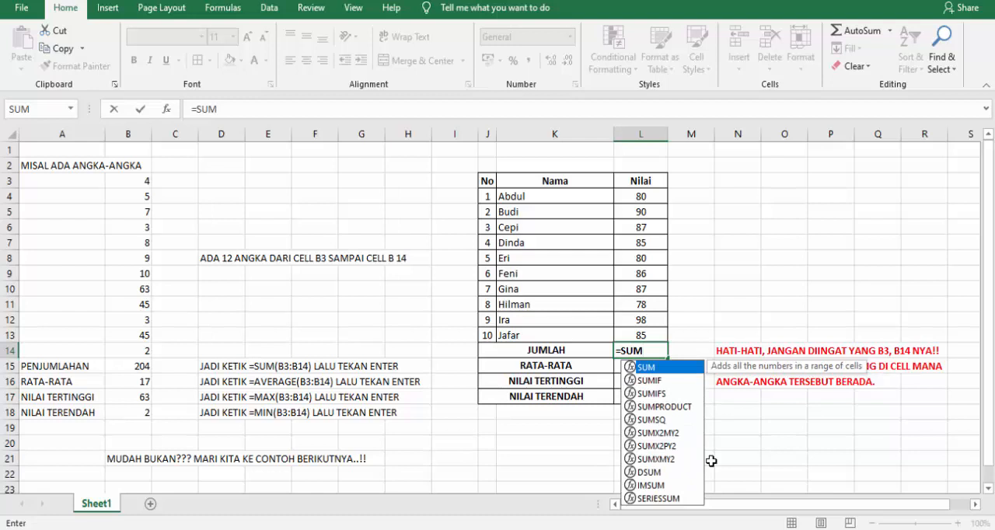
type("(")
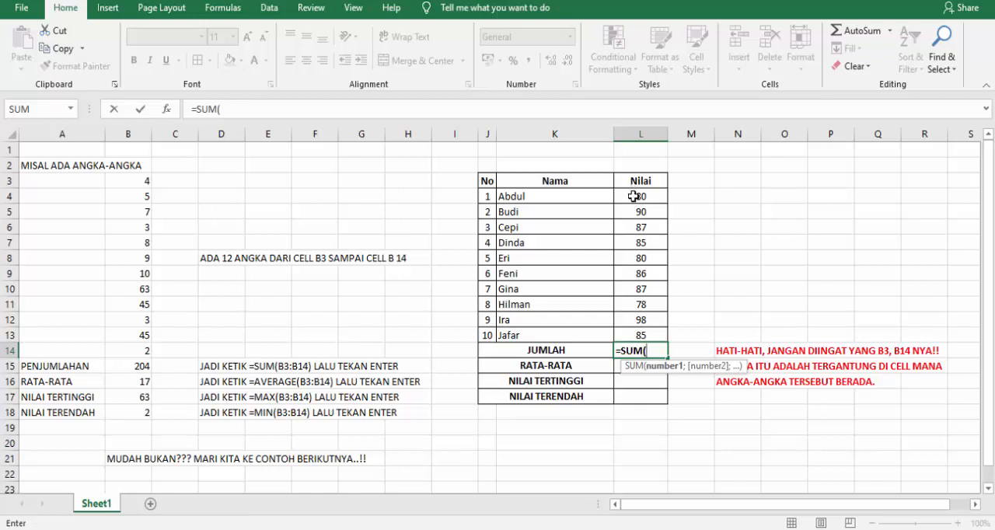
left_click_drag(634, 196, 634, 329)
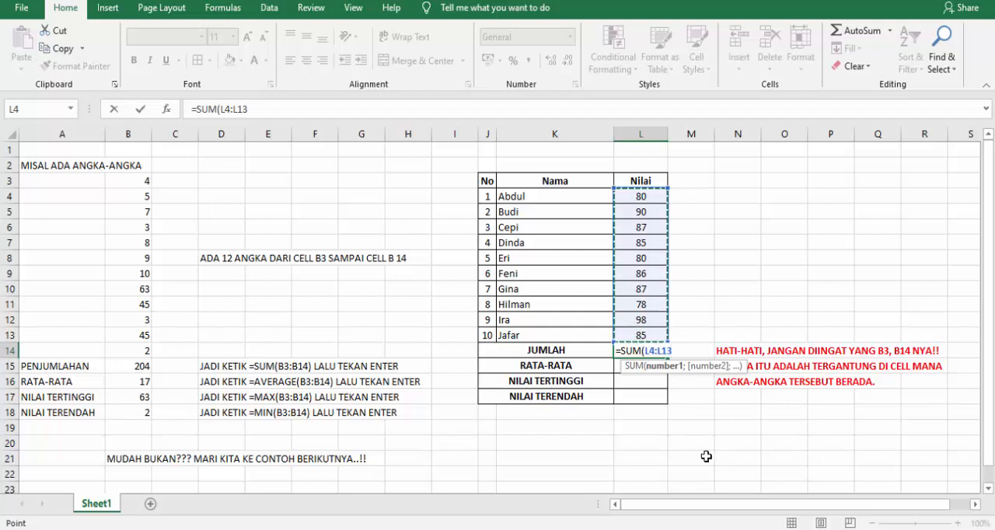
type(")")
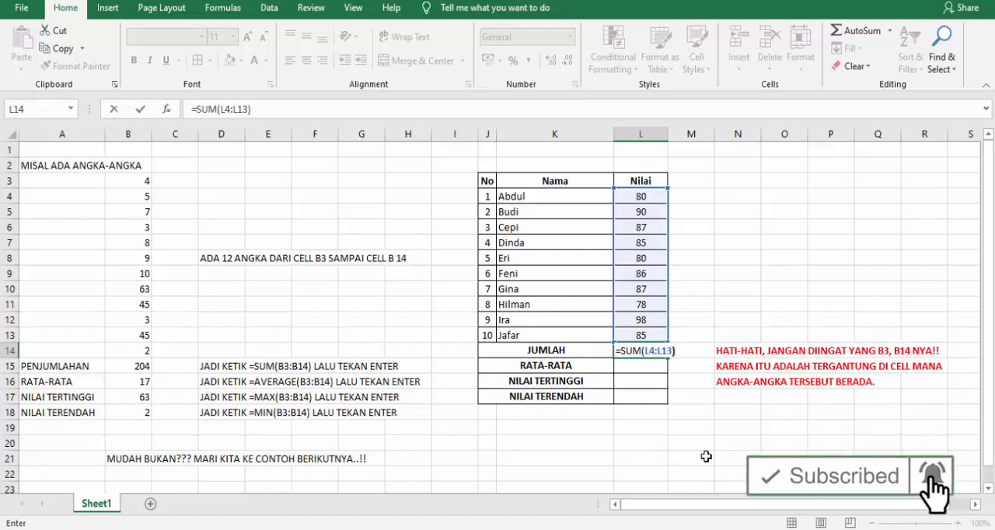
key("Return")
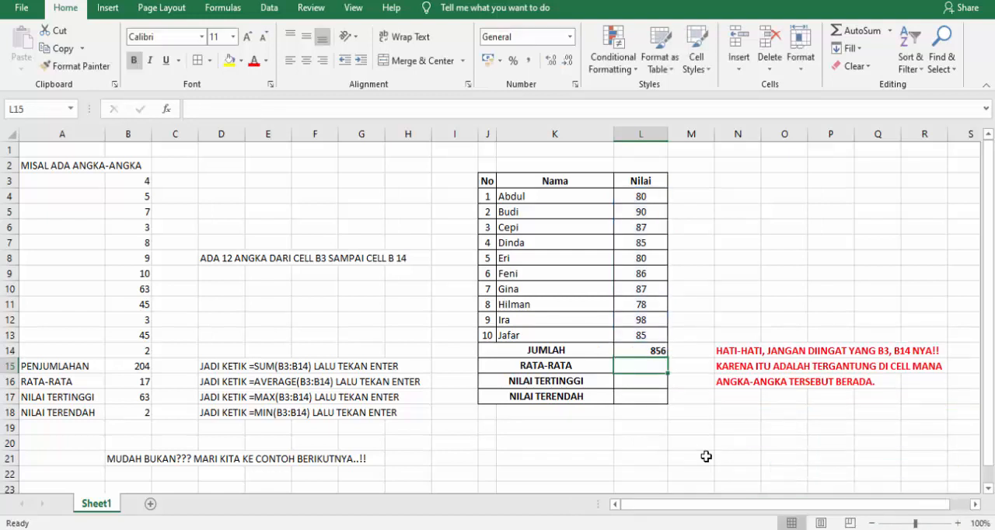
Center the summary result cells L14:L17 horizontally.
left_click(630, 351)
left_click_drag(630, 351, 632, 397)
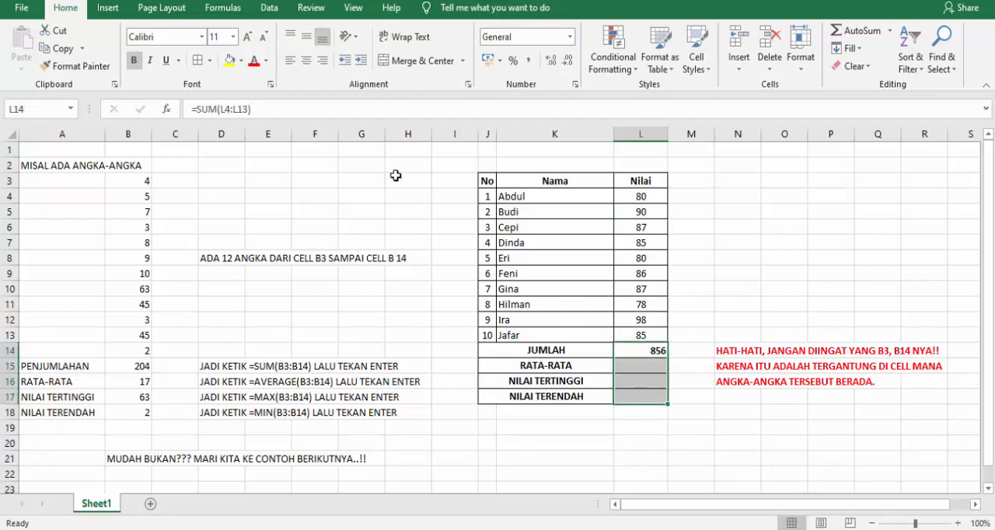
left_click(304, 61)
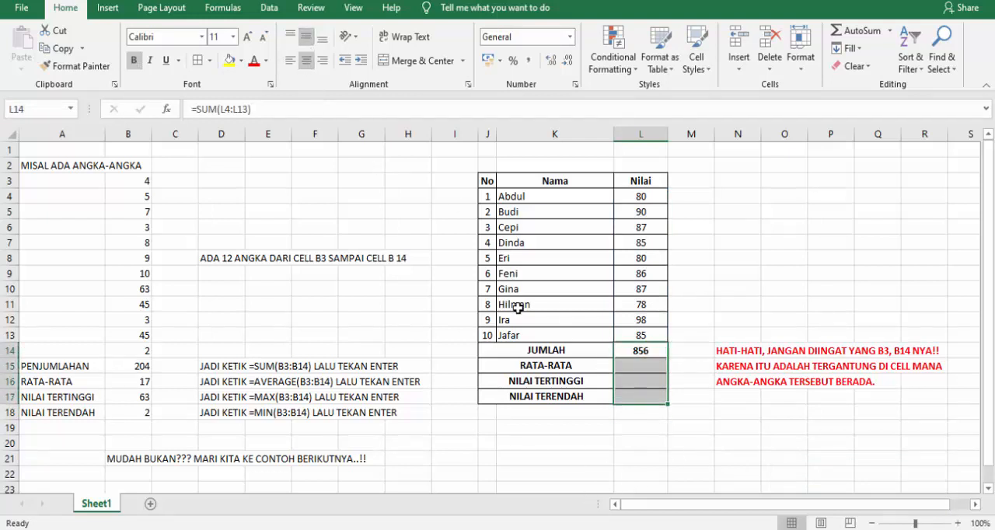
Calculate the average score in the RATA-RATA cell L15 with =AVERAGE(L4:L13).
left_click(627, 370)
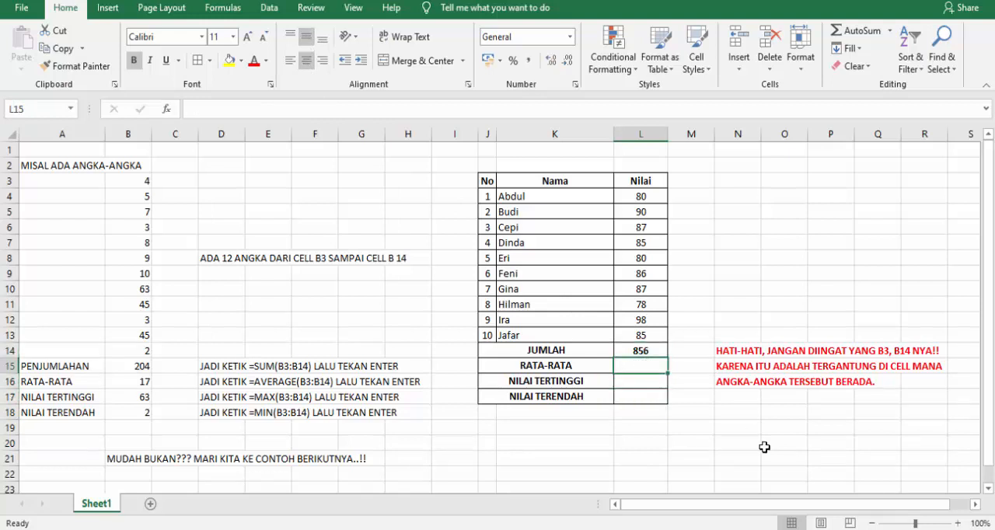
type("=A")
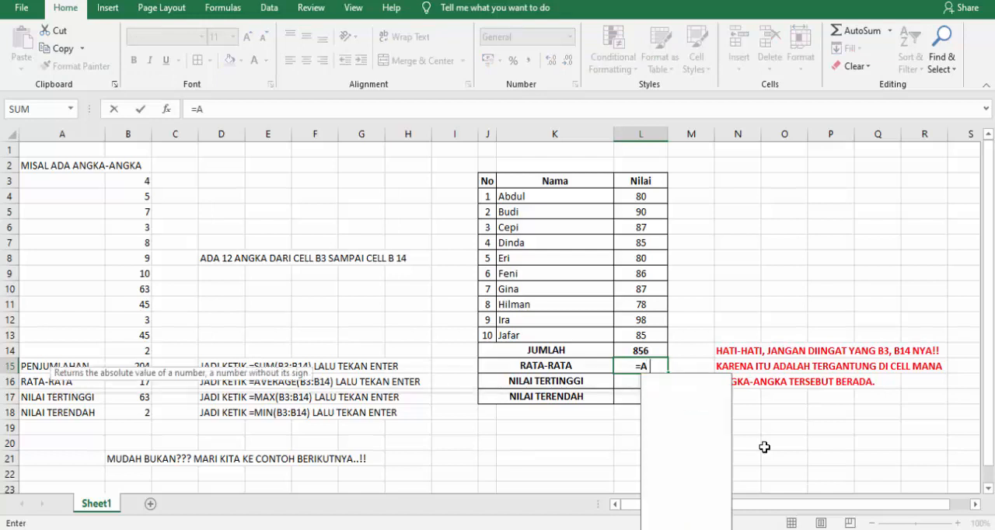
type("VERAGE(")
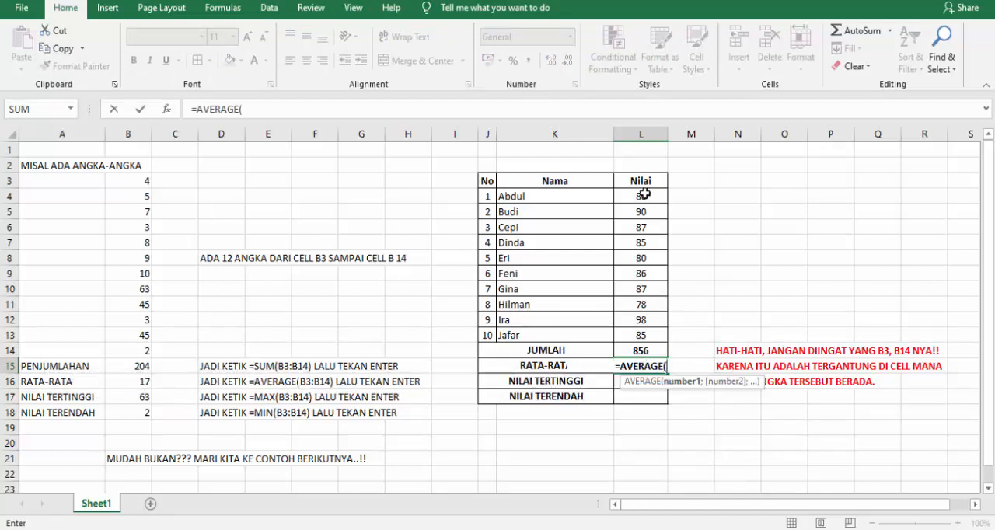
left_click_drag(645, 195, 645, 335)
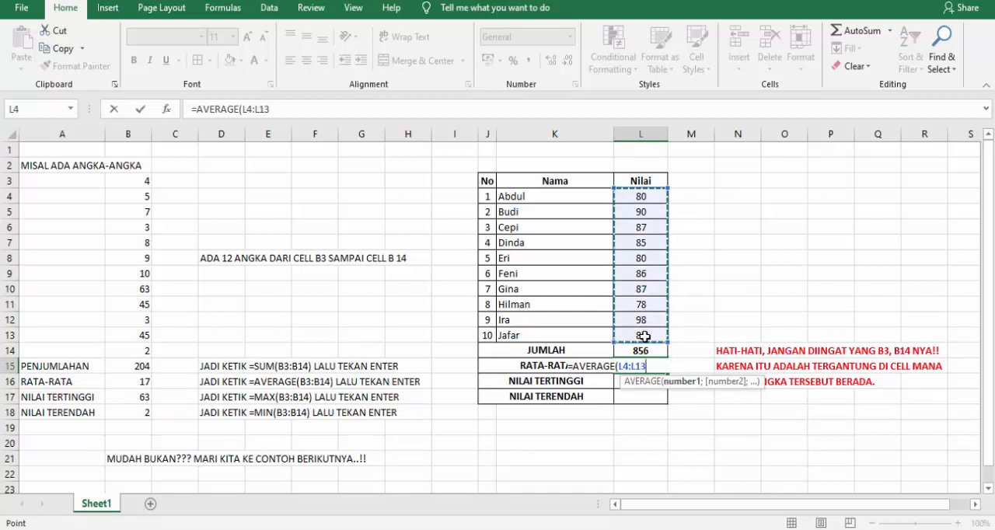
type(")")
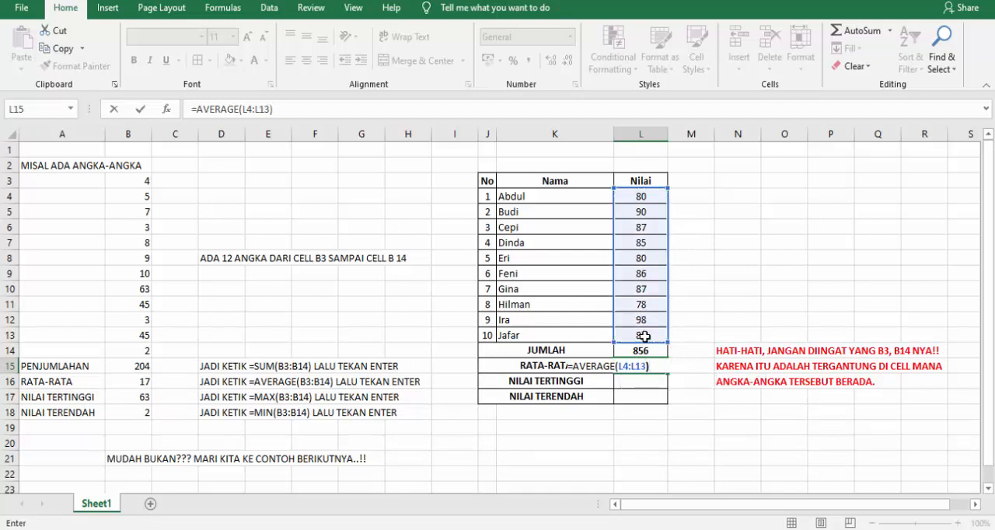
key("Return")
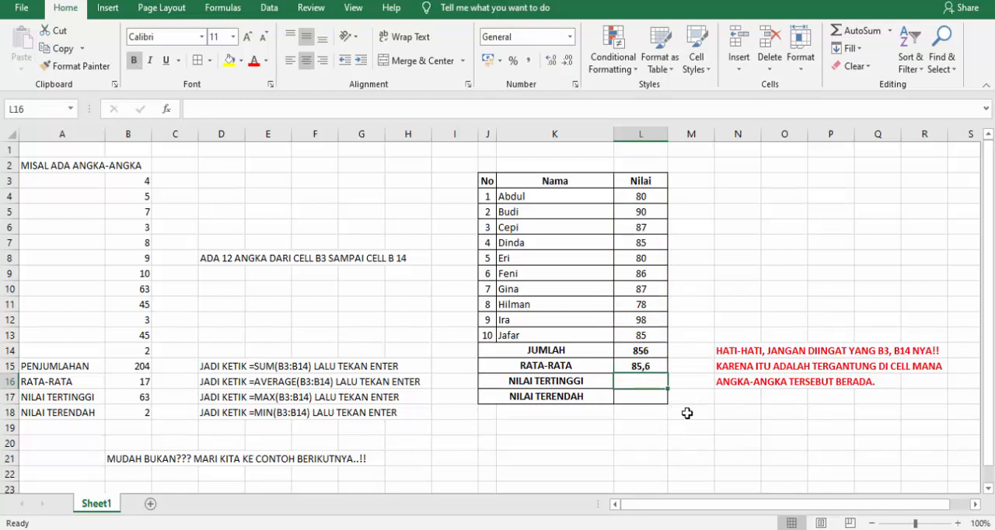
Find the highest score in the NILAI TERTINGGI cell L16 with =MAX(L4:L13).
type("=")
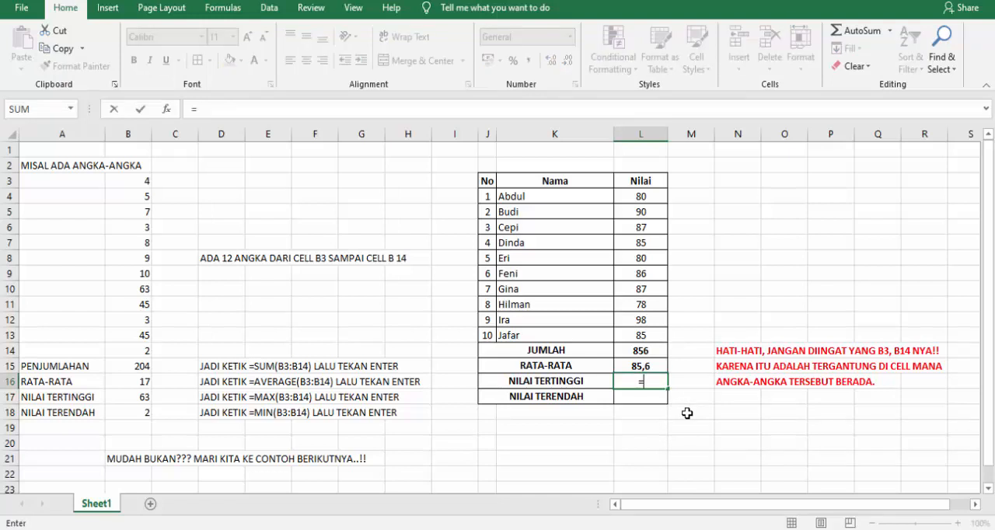
type("MIN")
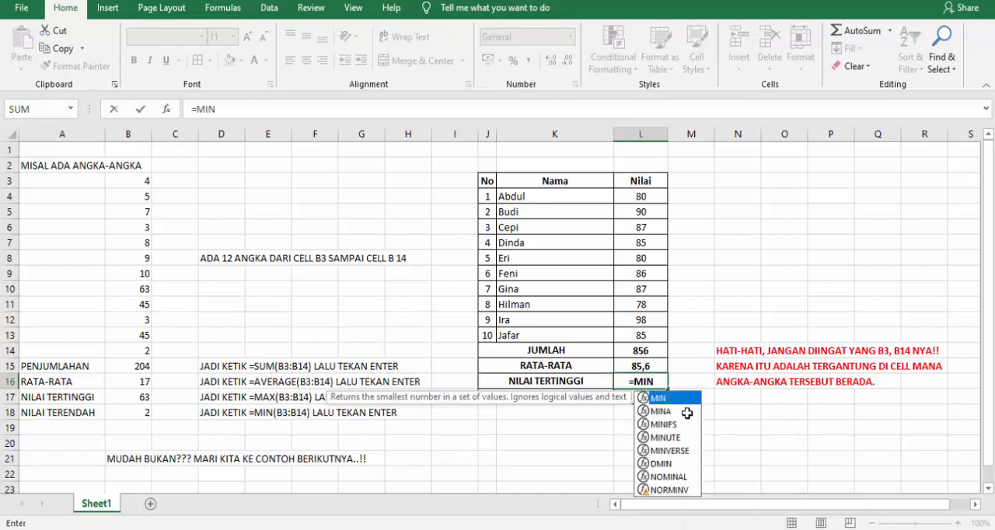
key("BackSpace")
key("BackSpace")
type("AX")
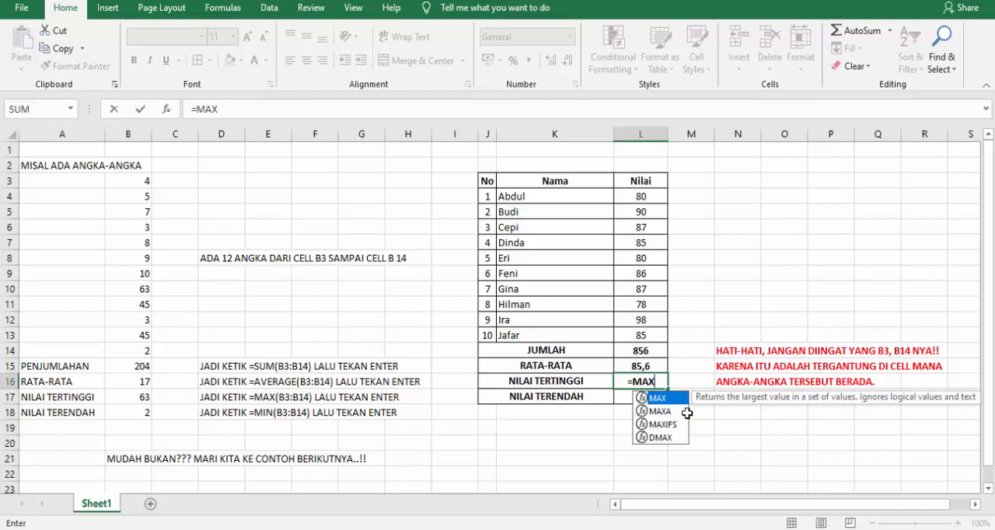
type("(")
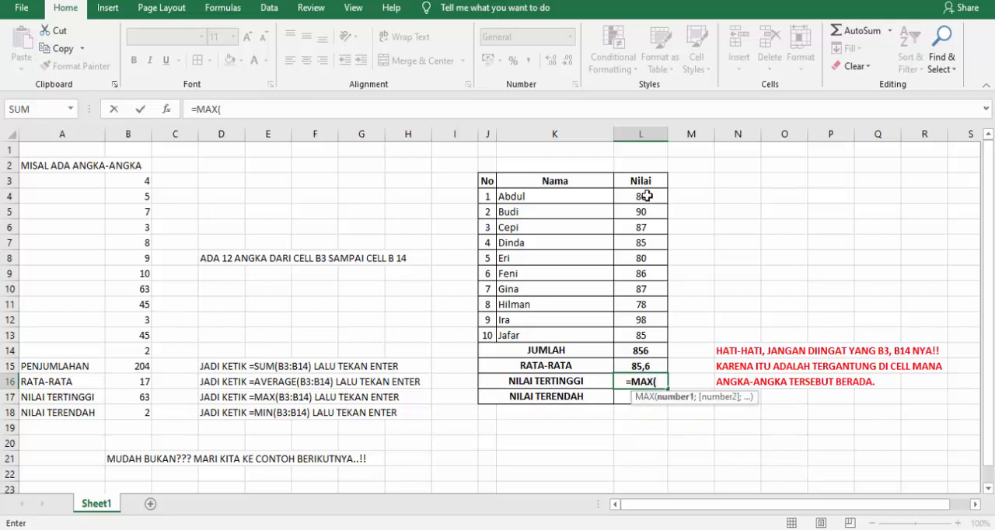
left_click_drag(646, 196, 645, 336)
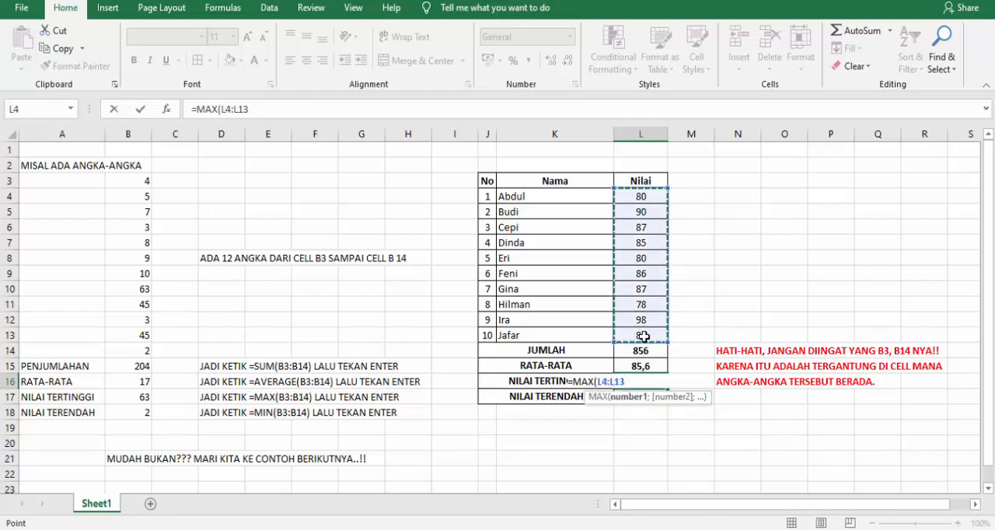
type(")")
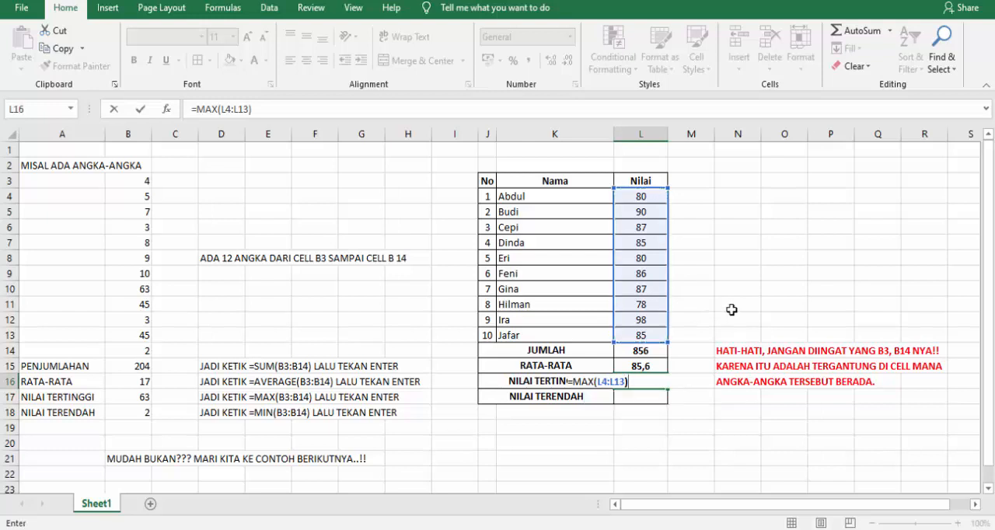
key("Return")
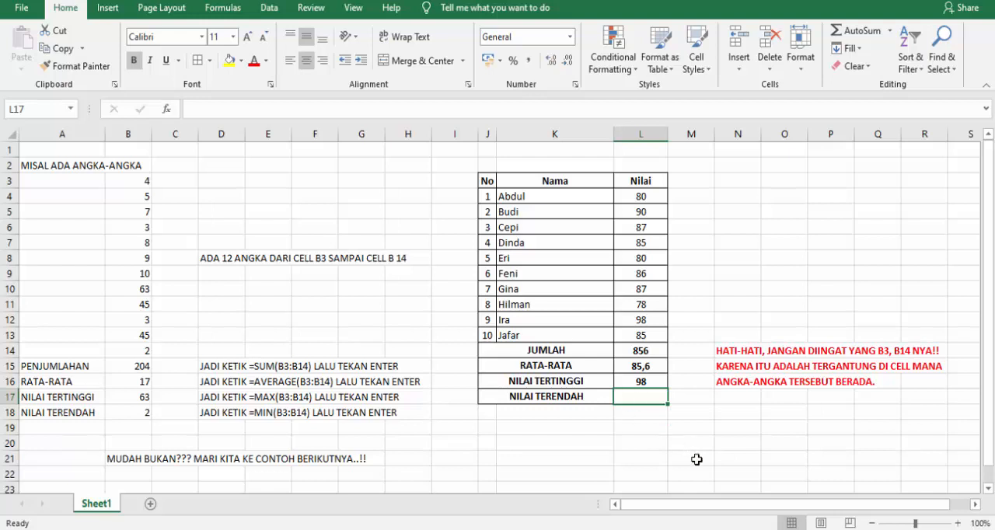
Find the lowest score in the NILAI TERENDAH cell L17 with =MIN(L4:L13).
type("=MIN")
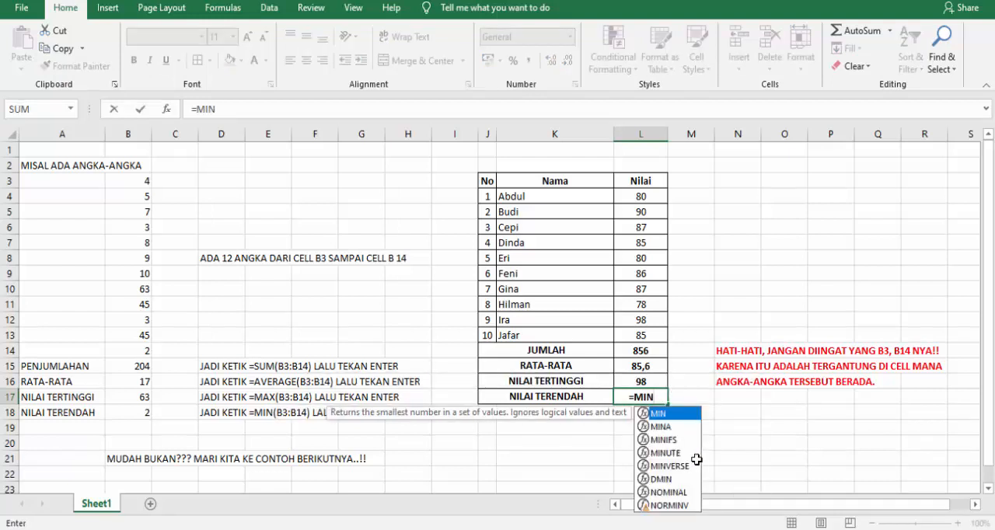
type("(")
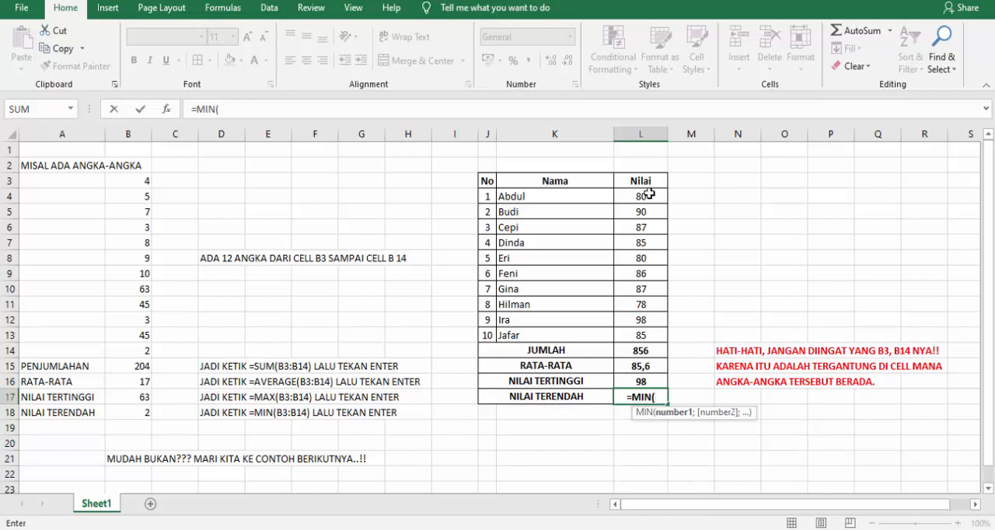
left_click_drag(644, 195, 646, 334)
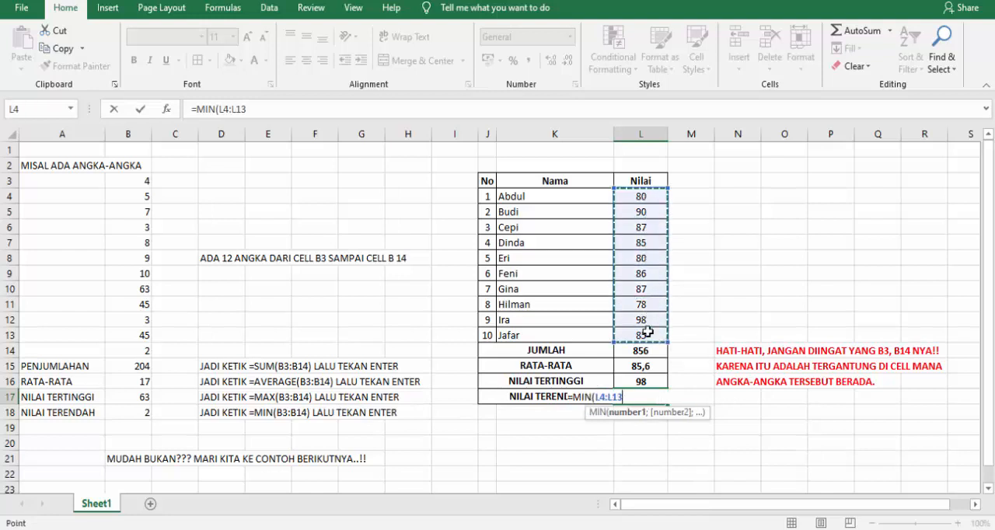
type(")")
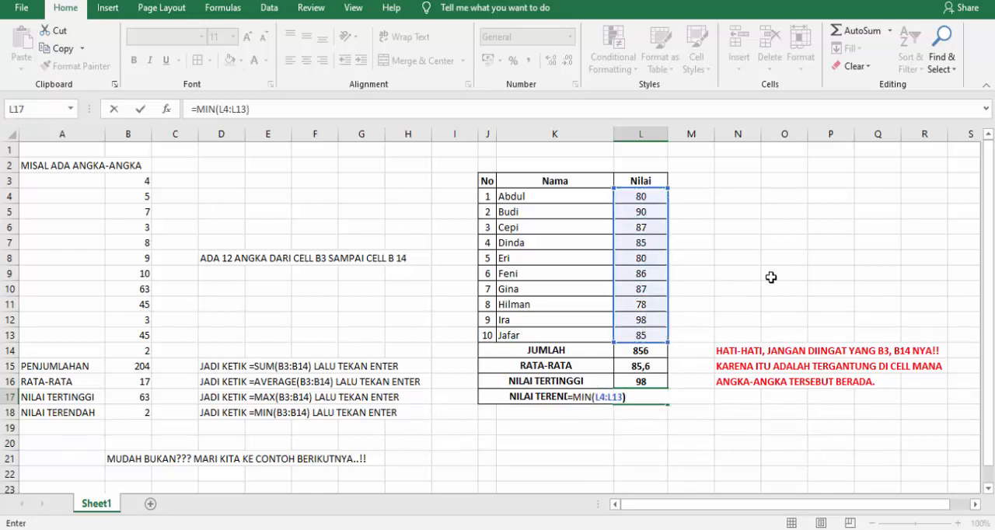
key("Return")
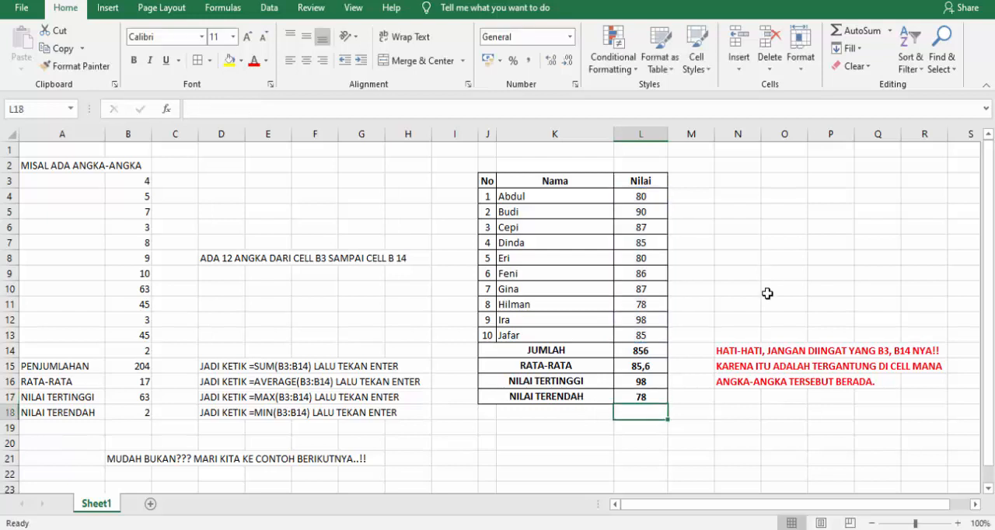
left_click(695, 448)
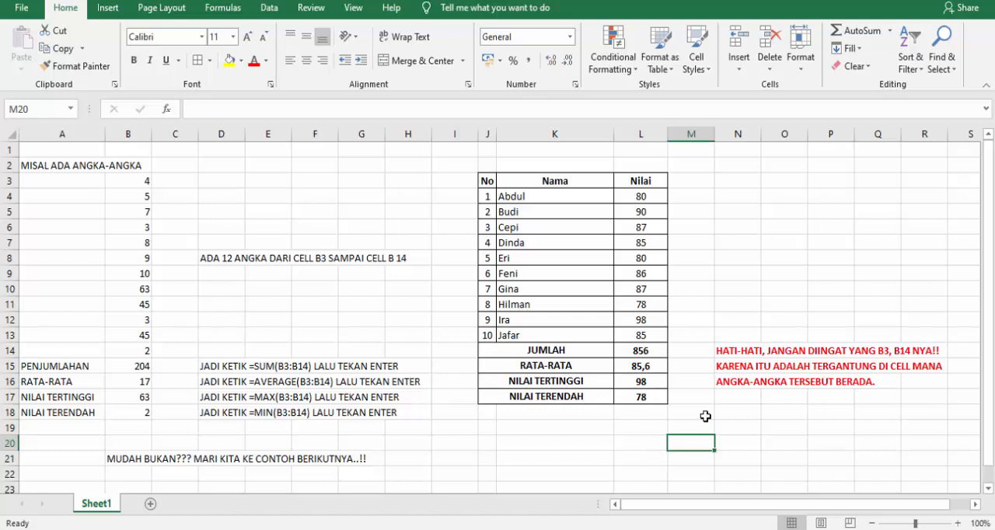
Start a range-selection note beside the score table by entering "UNTUK MEM-BLOK ANGKA2 TERSEBUT" in N5.
left_click(730, 212)
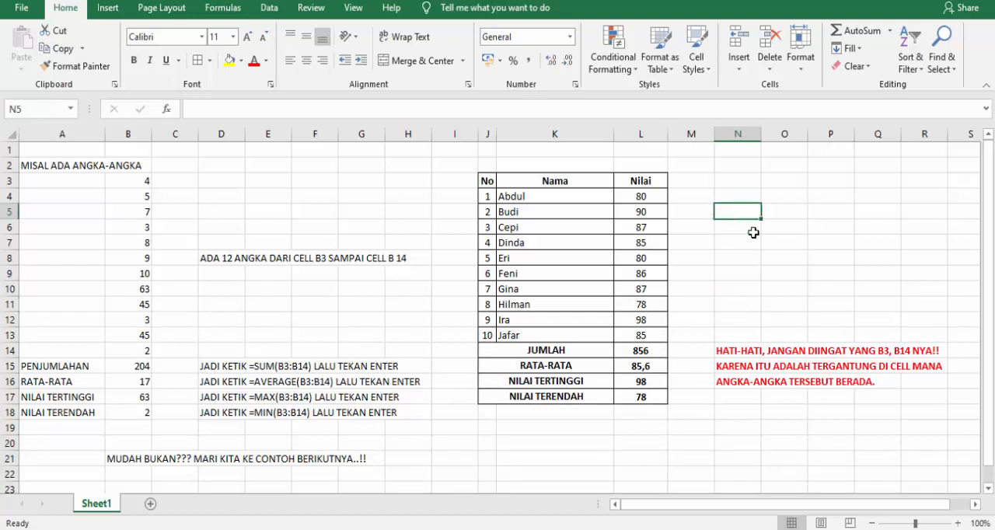
type("UNTUK")
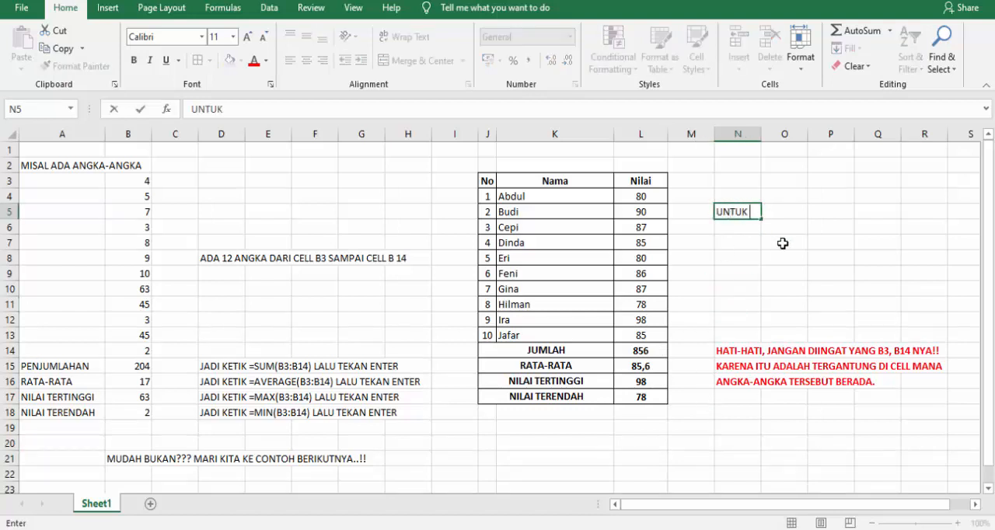
type(" MEM-BLO")
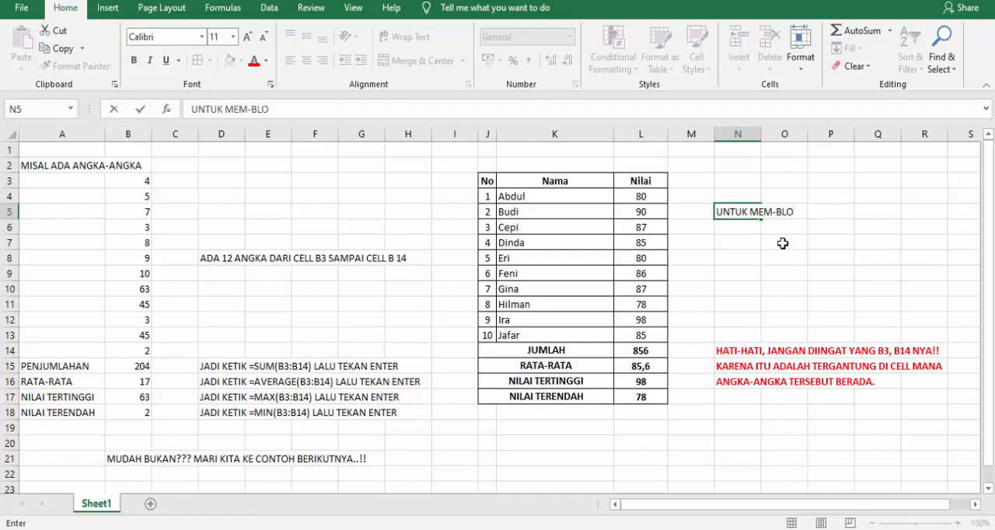
type("K ANGKA")
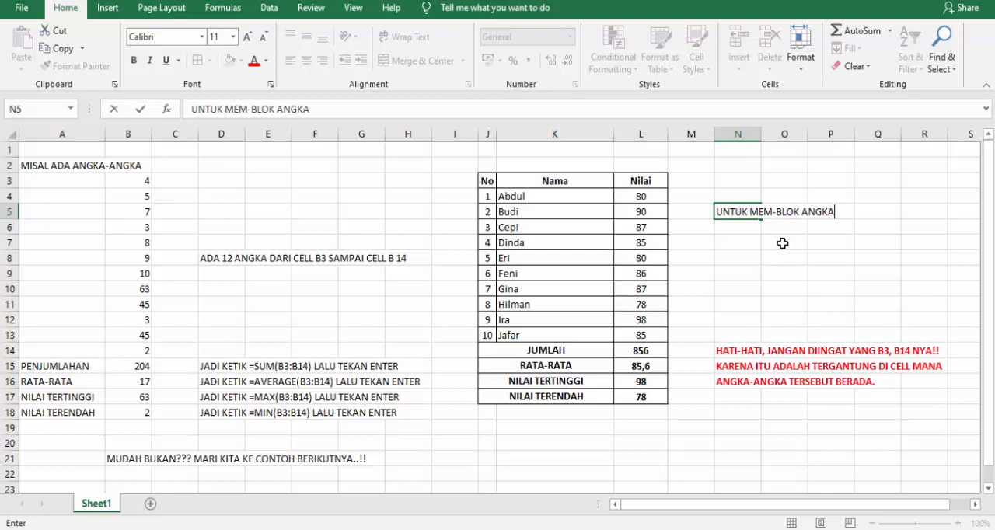
type("2 TERSEBUT")
key("Return")
Enter the note's second line, "GUNAKAN MOUSE DENGAN CARA DRAG AND DROP", in N6.
type("GUNA")
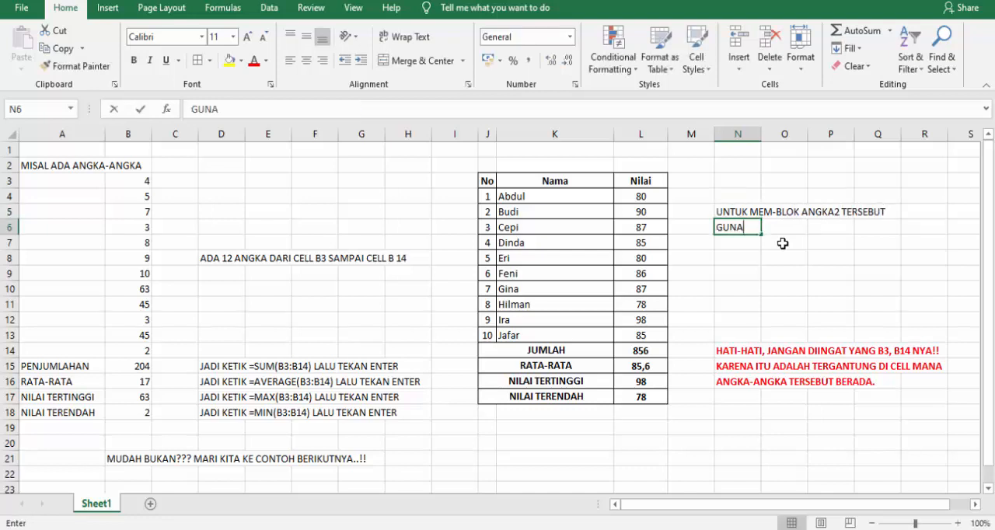
type("KAN MOUE")
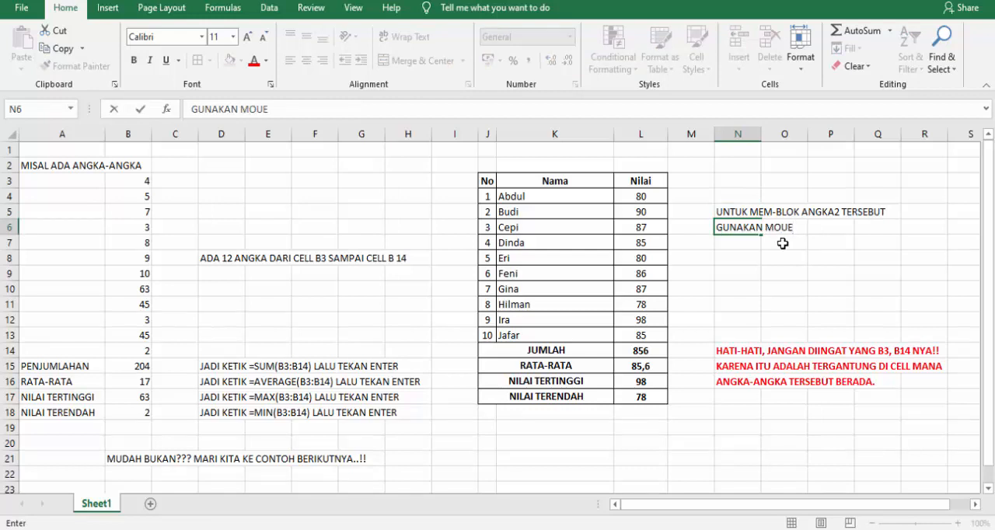
key("BackSpace")
type("SE DENGAN")
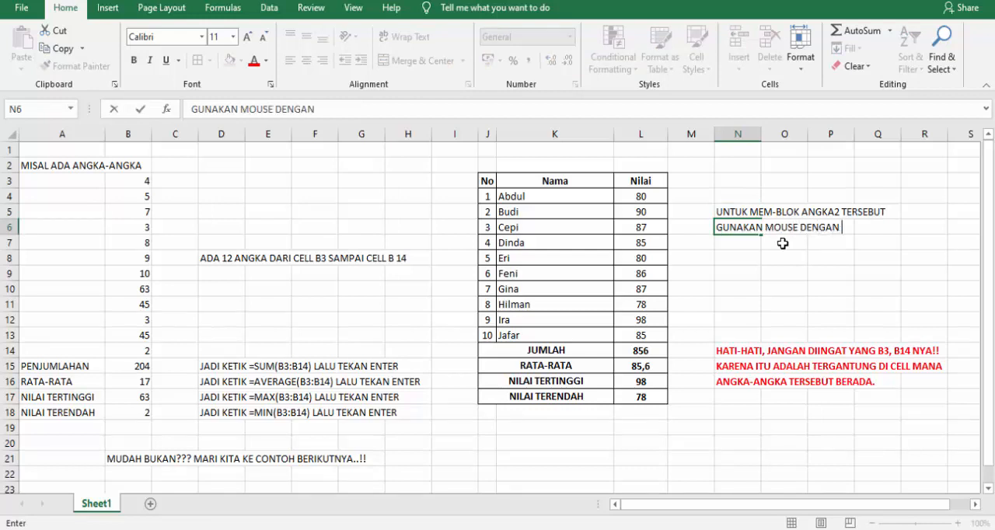
type(" CARA DRAG AN")
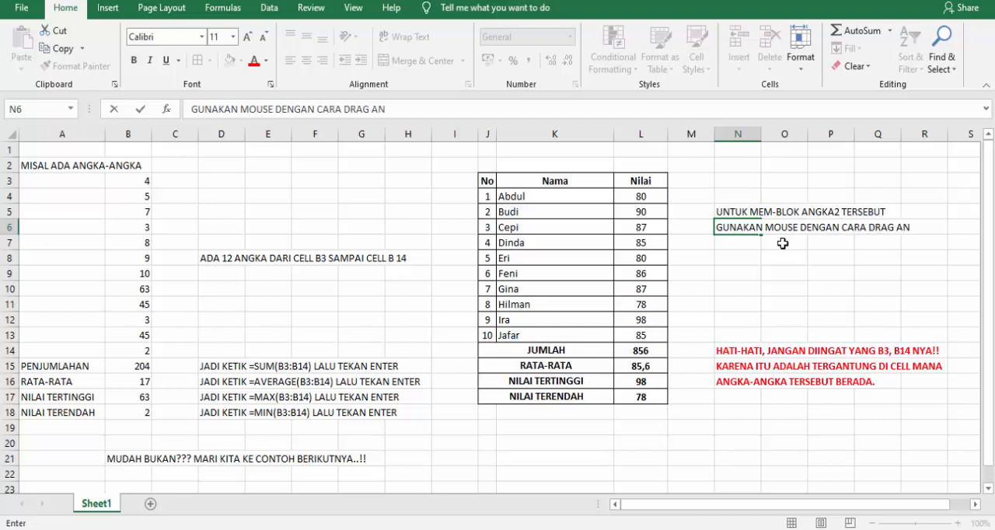
type("D DROP")
key("Return")
Continue the note with "ATAU" in N7 and "TEKAN KLIK KIRI DARI MULAI ANGKA PERTAMA" in N8.
type("ATAU")
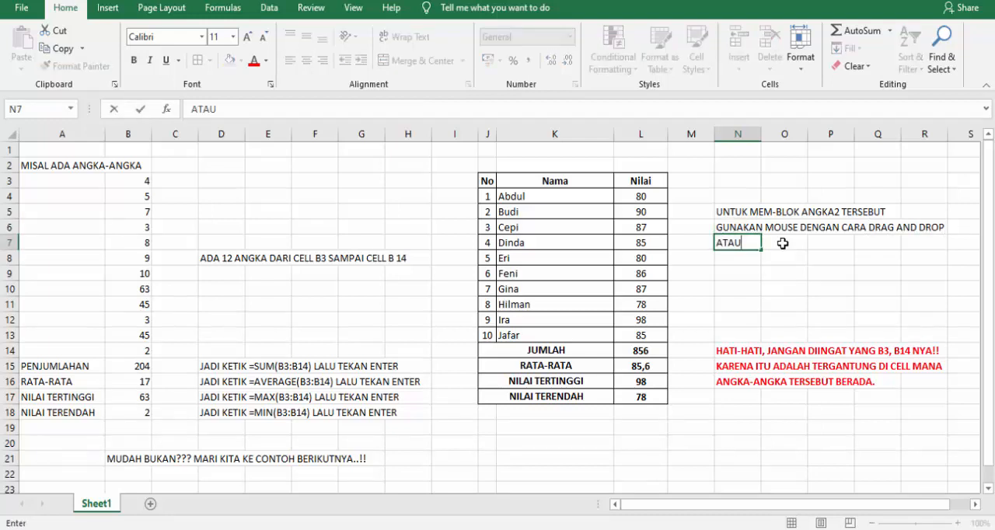
key("Return")
type("TEKAN")
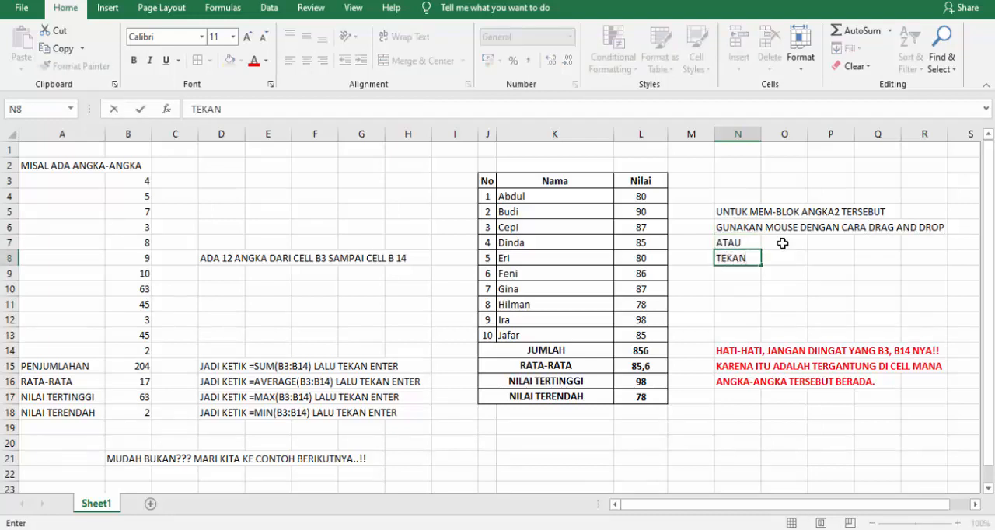
type(" KLIK")
type("KIRI")
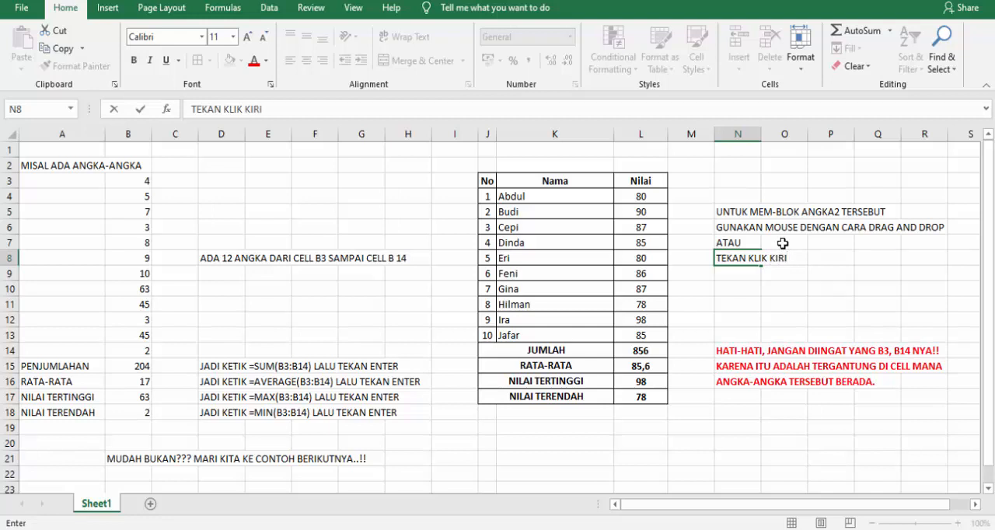
type(" DARI MULAI")
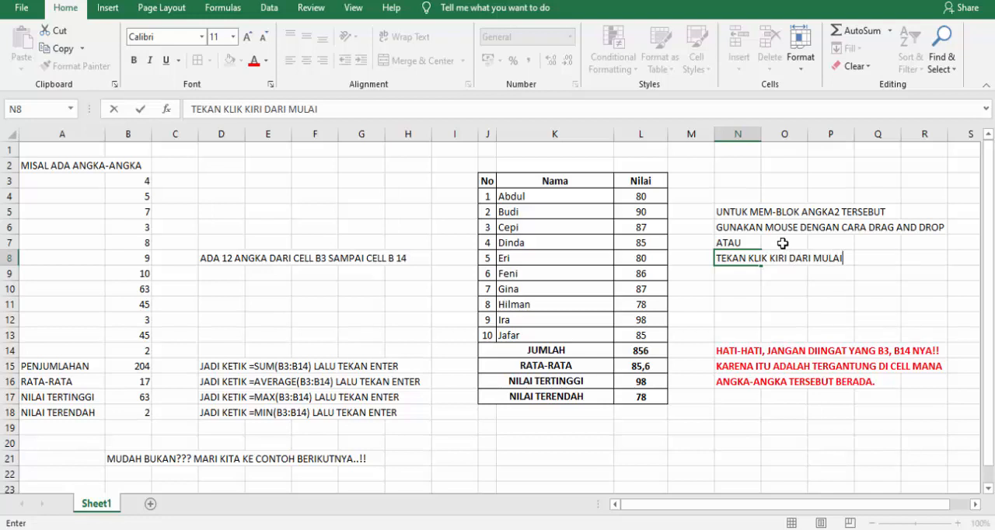
type(" ANGA")
key("BackSpace")
type("KA")
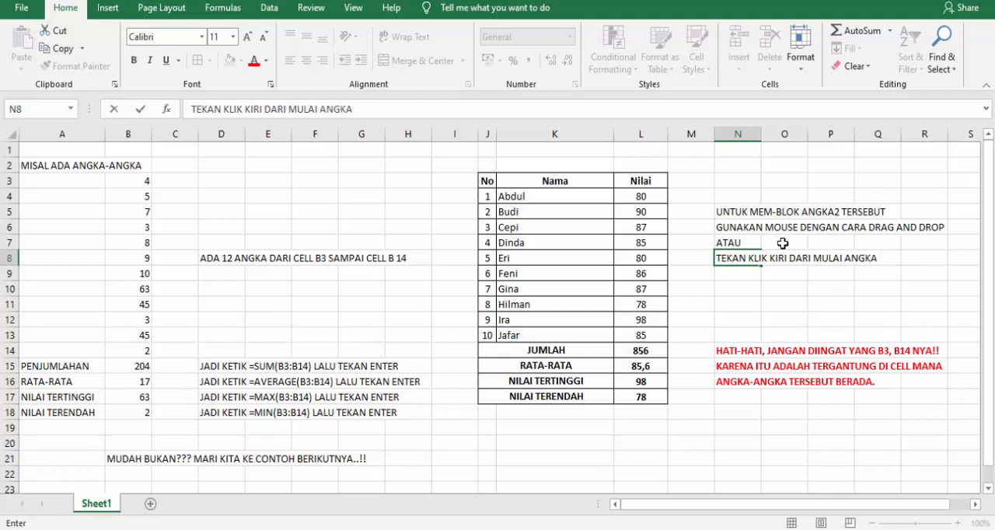
type(" PERTAMA")
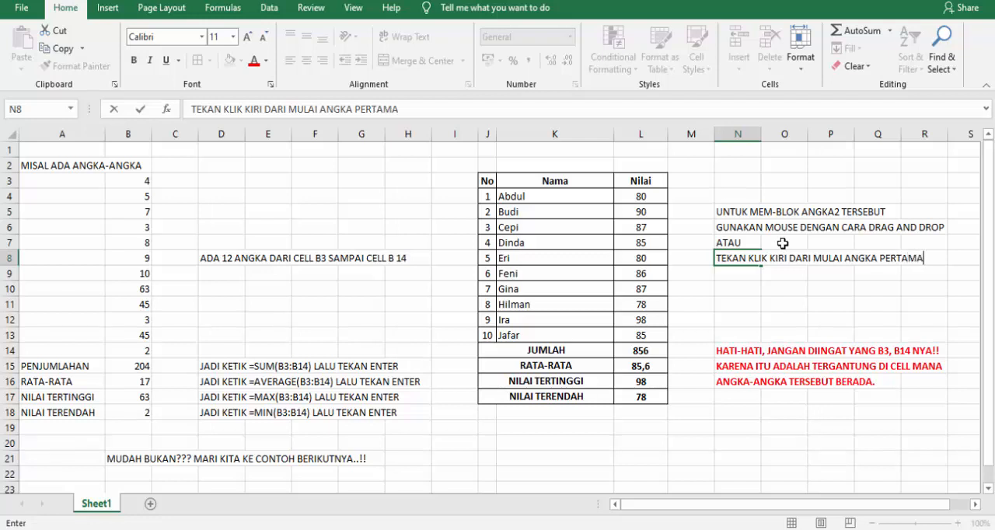
key("Return")
Finish the range-selection note with "SAMPAI ANGKA TERAKHIR LALU LEPASKAN" in N9.
type("SAMPAI")
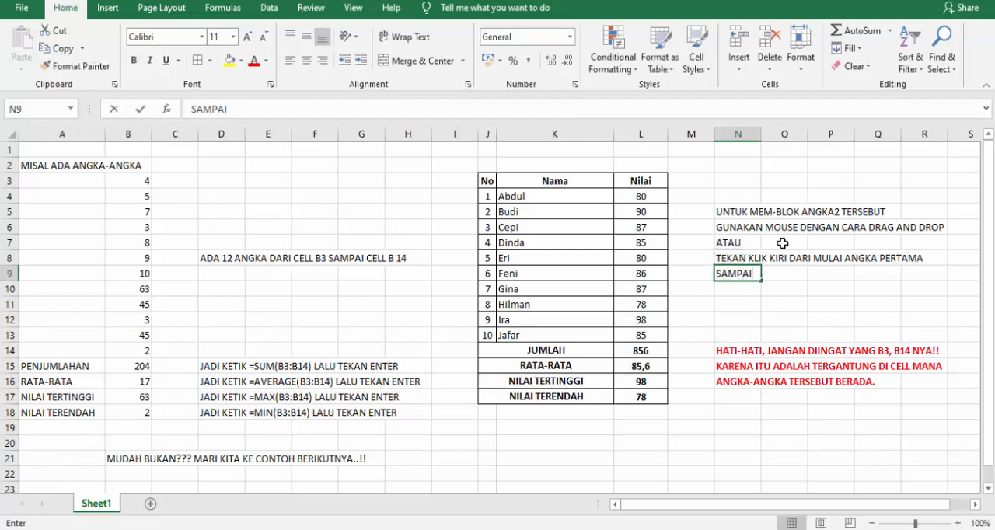
type(" AN GKA TERAKH")
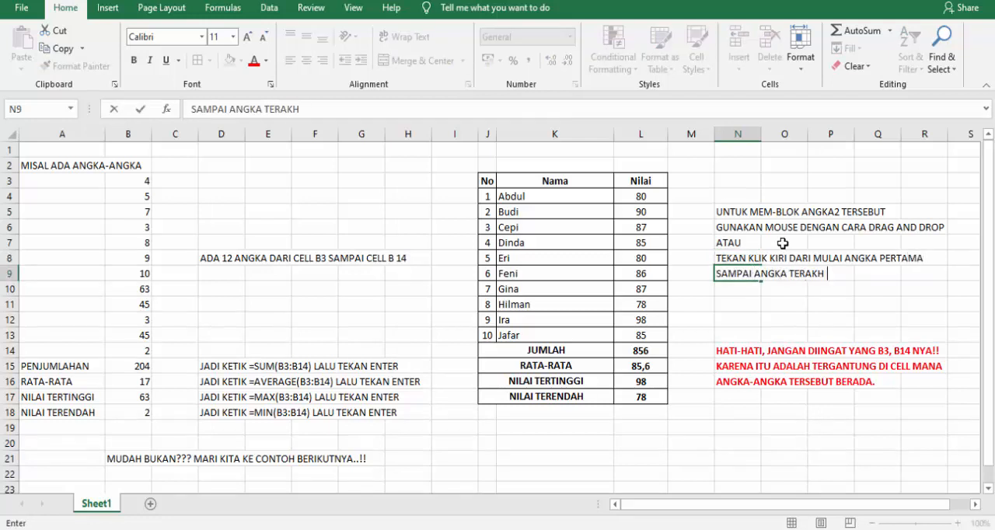
type("IR LALU LEPA ")
type("KAN")
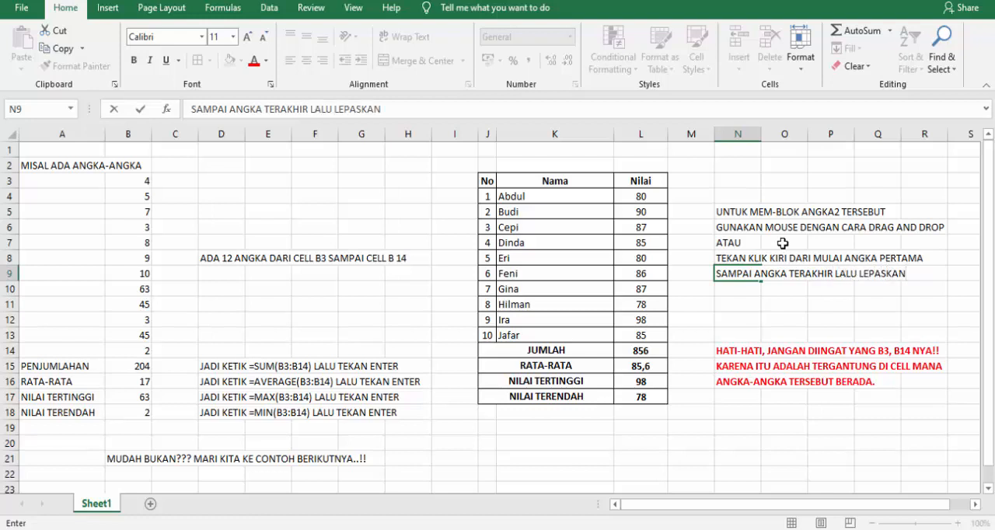
key("Return")
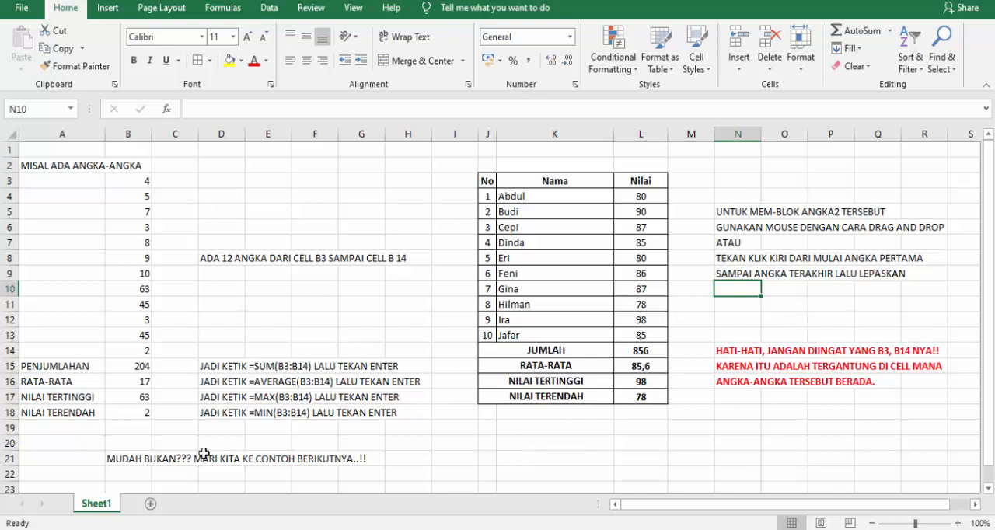
Enter the closing message "SANGAT MUDAH BUKAN???? SILAHKAN DICOBA DI RUMAH YAAA..!!!" in K21 below the score table.
left_click(570, 460)
type("SANGAT MUDAH")
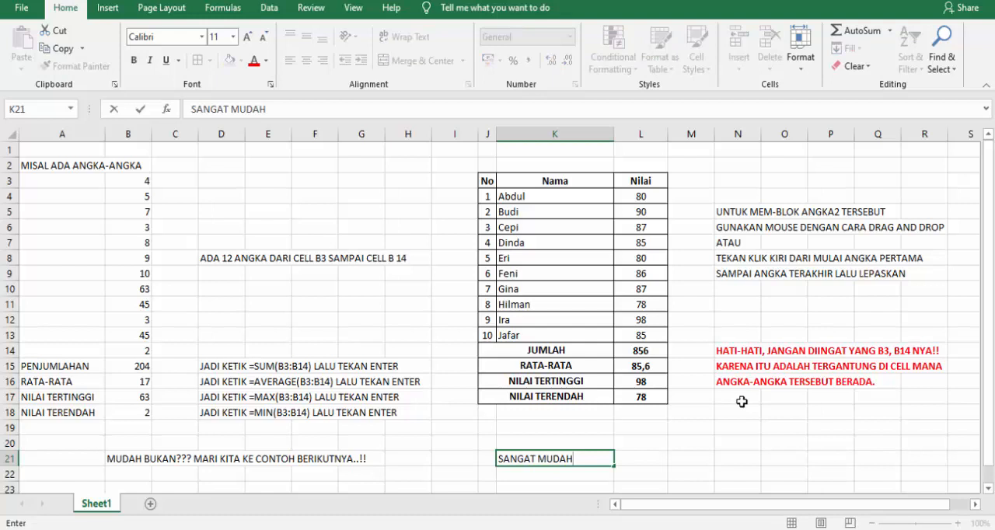
type(" BUKAN????")
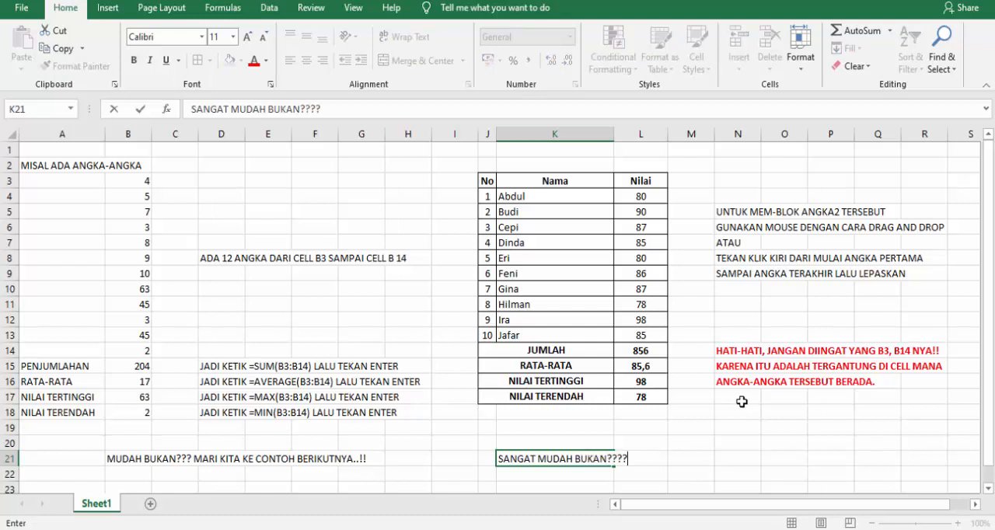
type(" SILAHKAN DICOB")
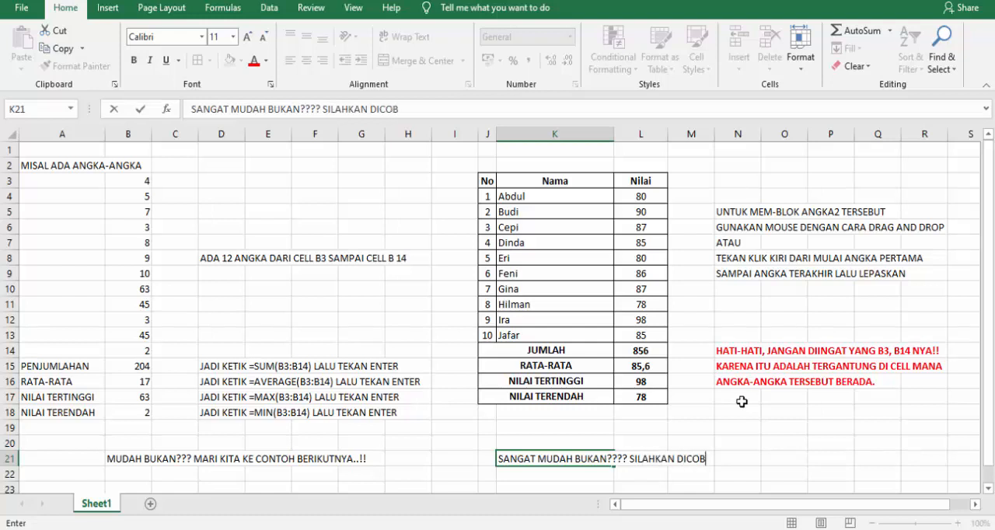
type("A DI RUMAH Y")
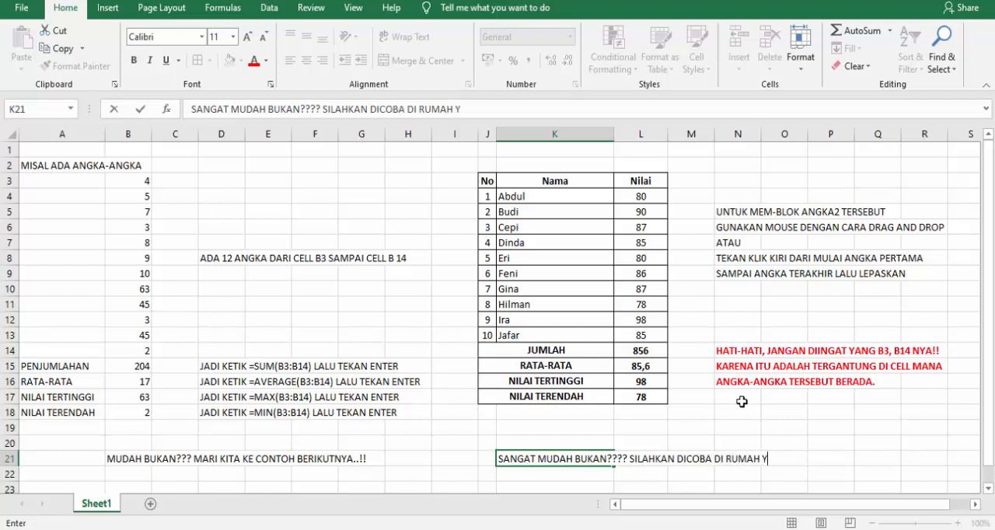
type("AAA..!!!")
key("Return")
Make the closing message in K21 bold.
key("Up")
key("ctrl+b")
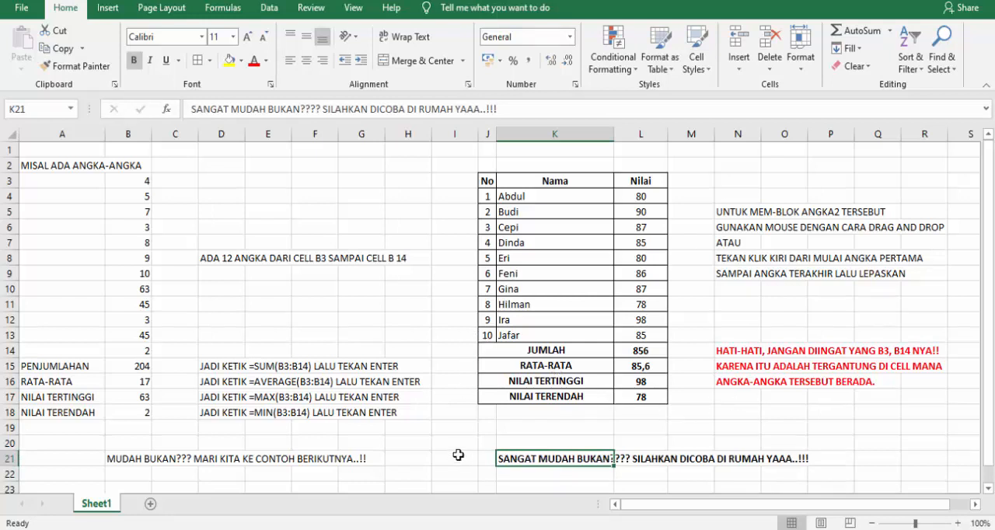
left_click(462, 428)
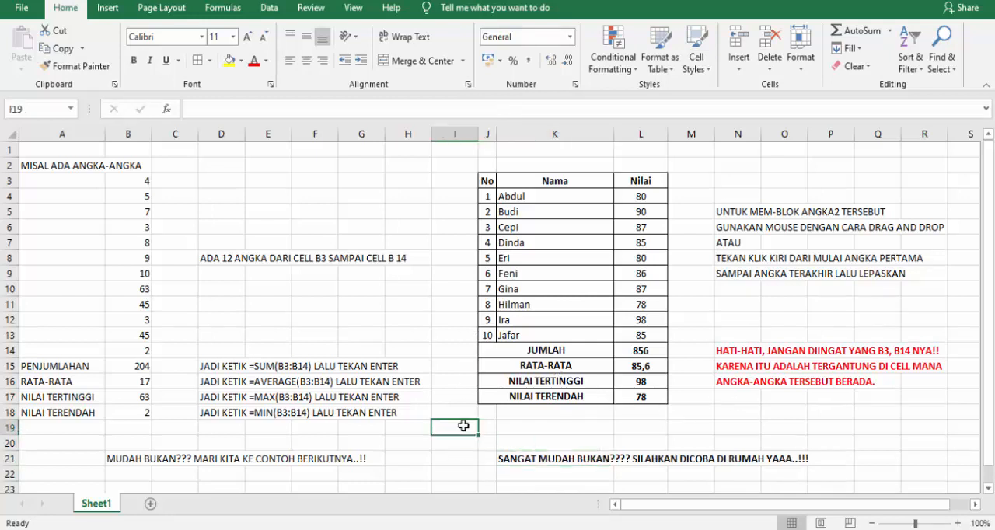